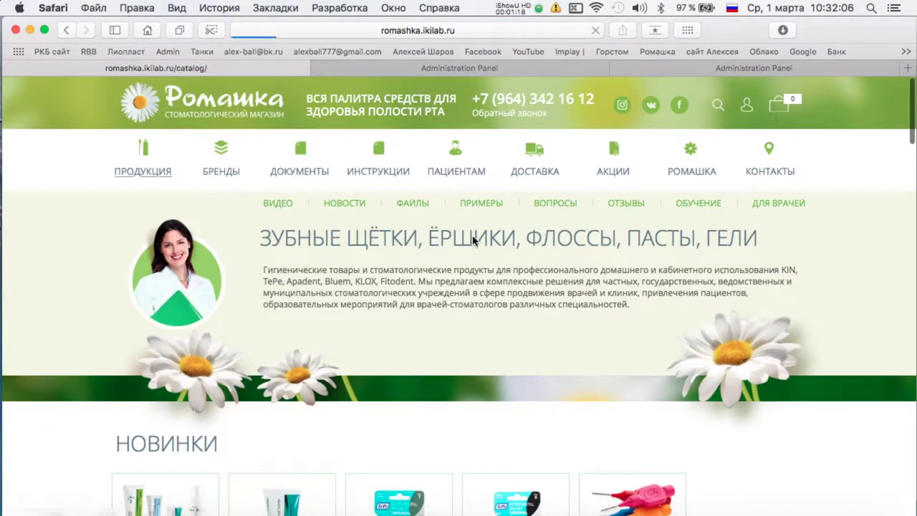
Browse the full product catalogue by brand and open the TePe (Швеция) section.
scroll(439, 231, "down", 10)
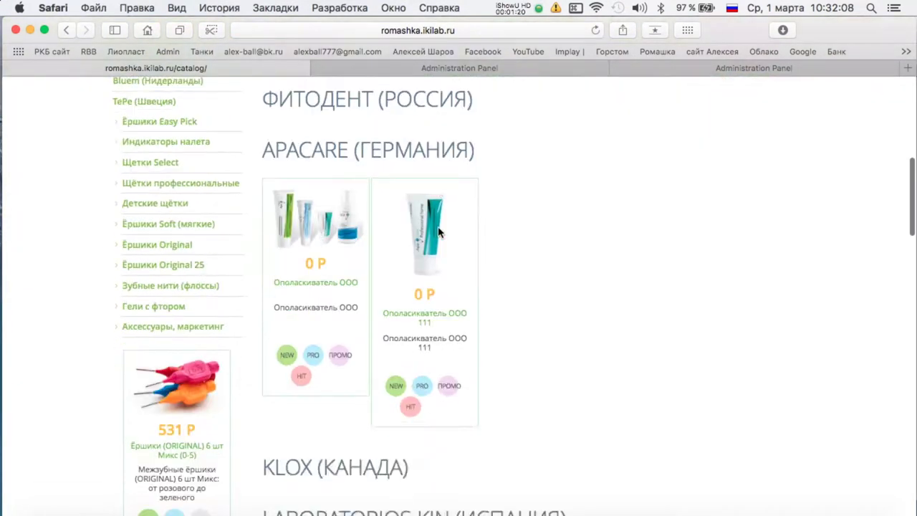
scroll(438, 232, "down", 10)
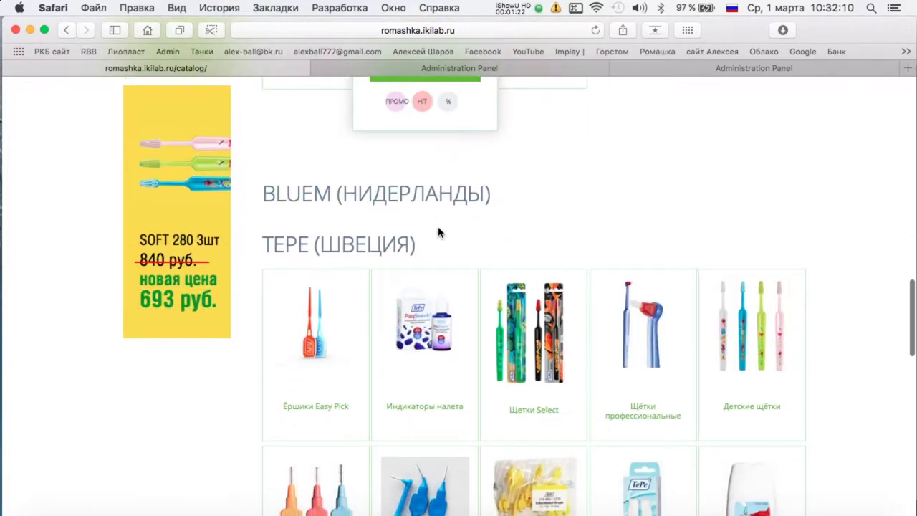
scroll(438, 232, "down", 5)
scroll(438, 231, "up", 7)
scroll(438, 232, "up", 15)
scroll(430, 232, "down", 6)
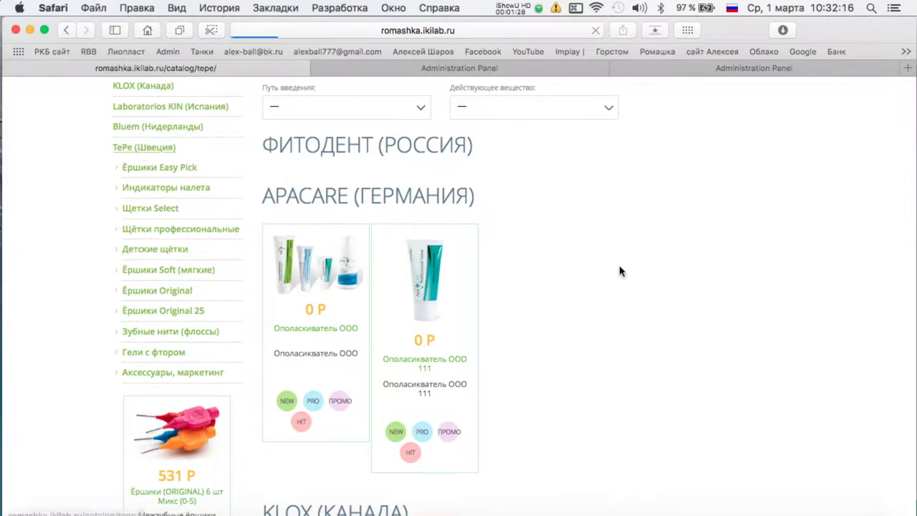
Look over the TePe (Швеция) subcategories and open Ёршики Soft (мягкие).
scroll(620, 271, "down", 7)
scroll(619, 270, "up", 3)
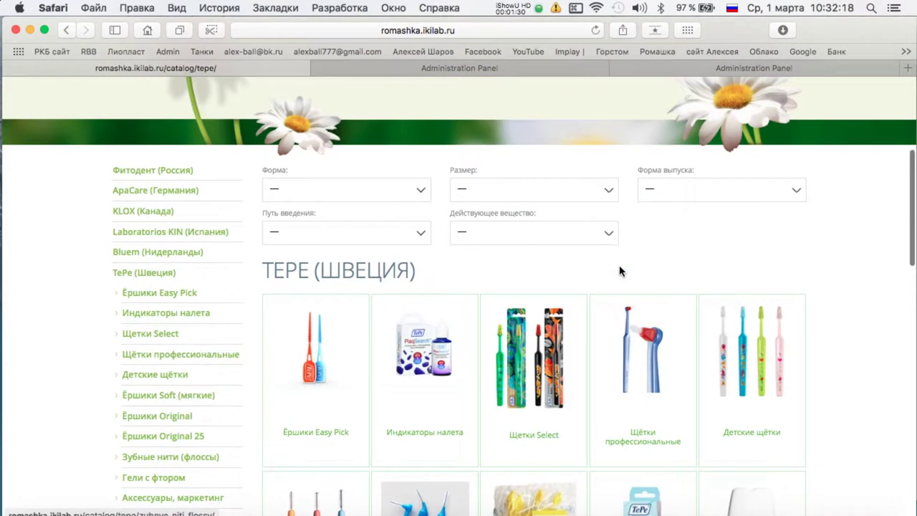
scroll(621, 271, "down", 5)
scroll(620, 271, "up", 5)
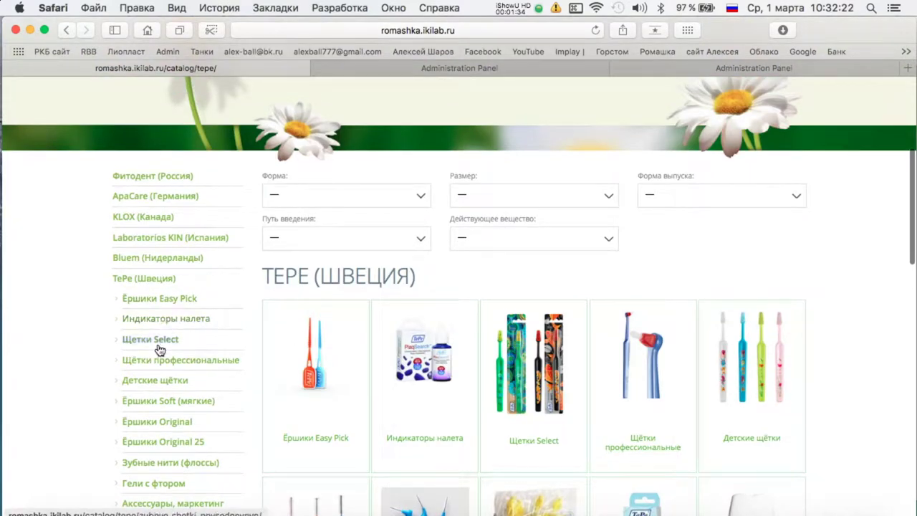
scroll(159, 360, "down", 2)
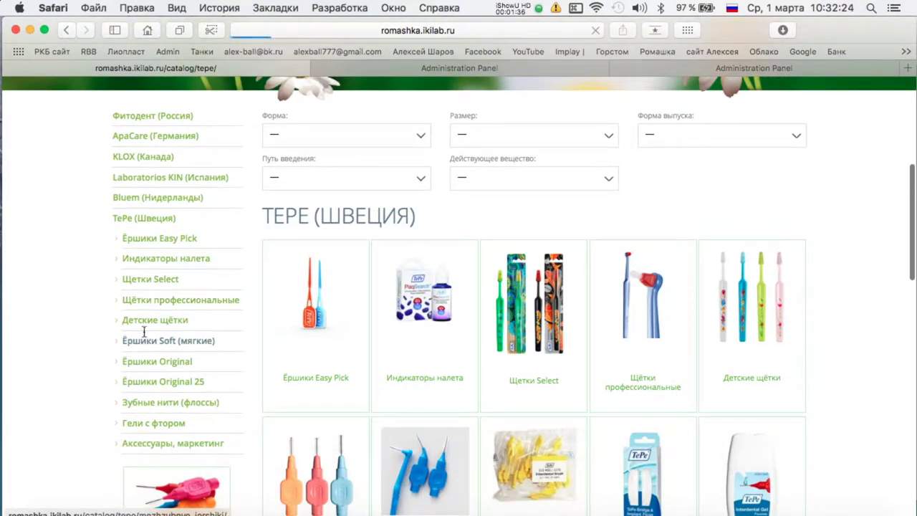
Examine the products listed under Ёршики Soft (мягкие) and Ёршики Original.
scroll(567, 282, "down", 15)
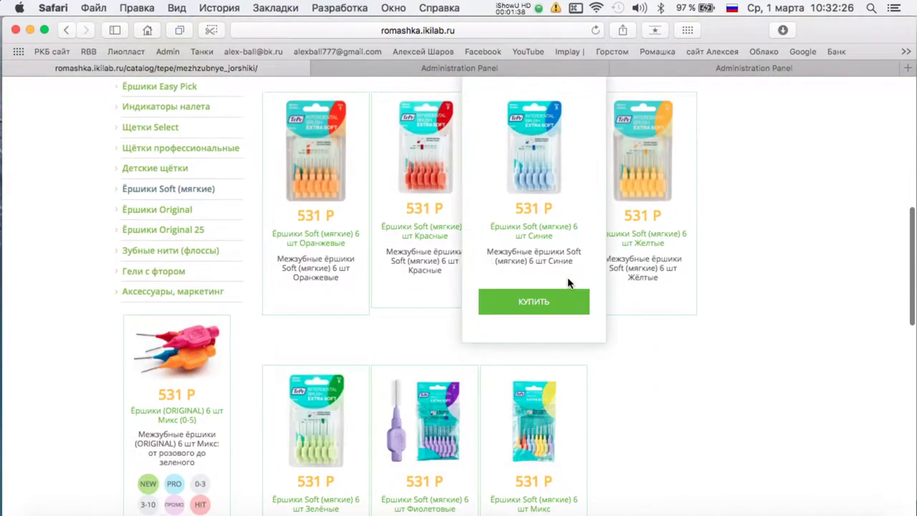
scroll(568, 283, "up", 1)
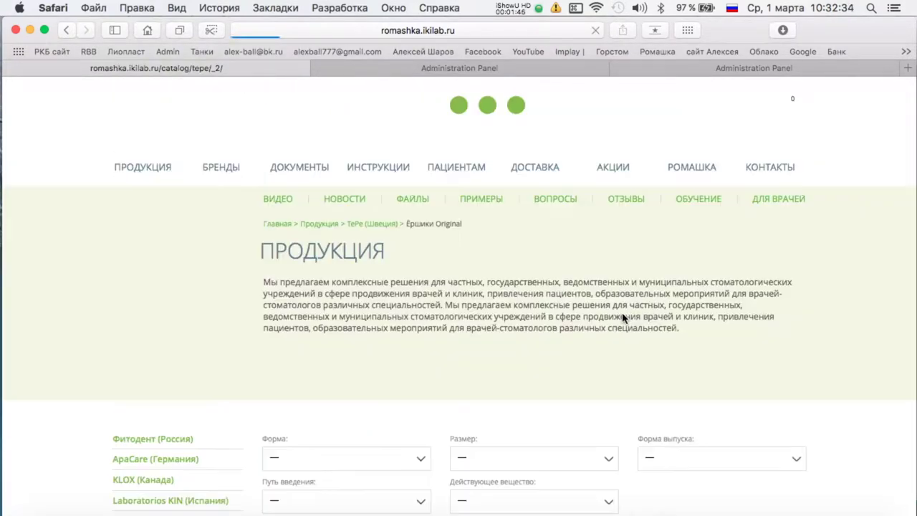
scroll(622, 319, "down", 5)
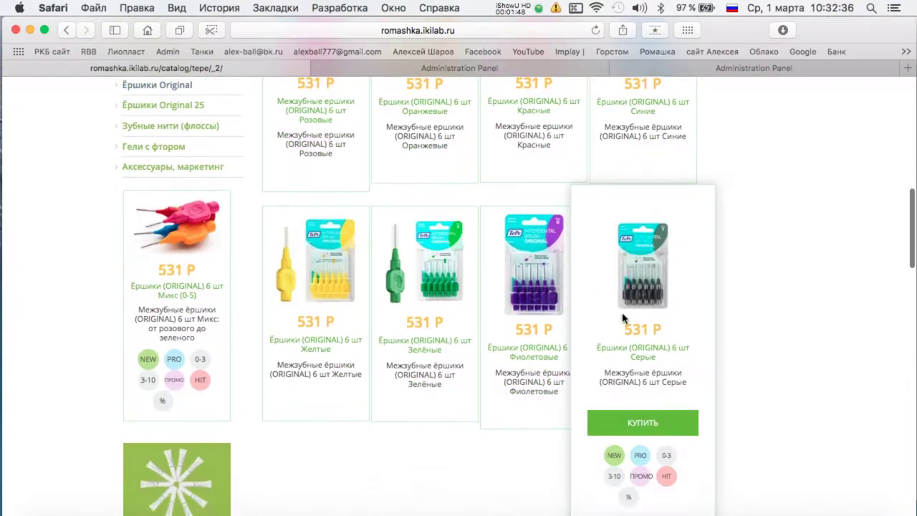
scroll(622, 315, "down", 3)
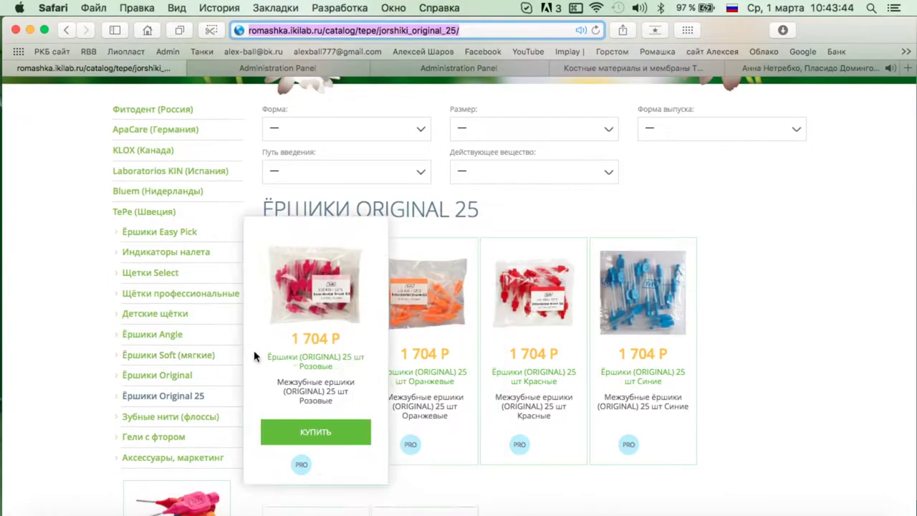
Compare the products in the Ёршики Original and Ёршики Original 25 categories.
left_click(128, 375)
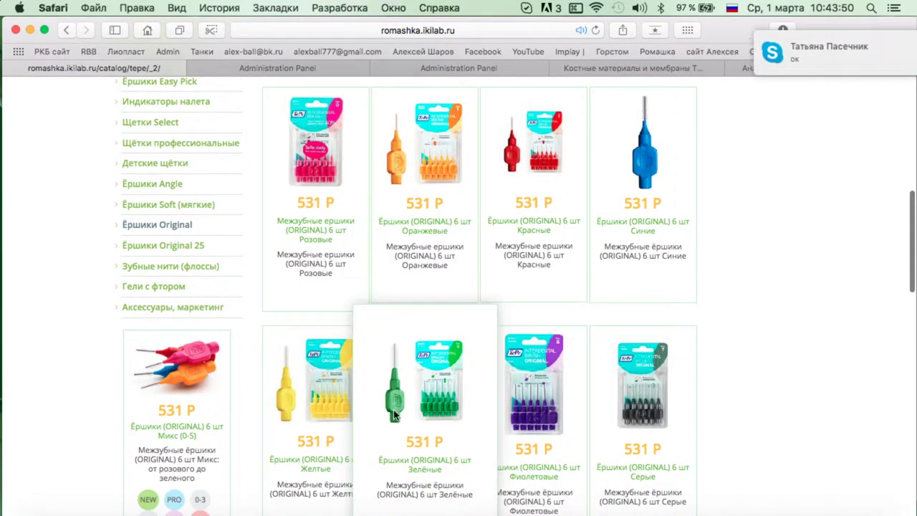
left_click(599, 505)
left_click(163, 245)
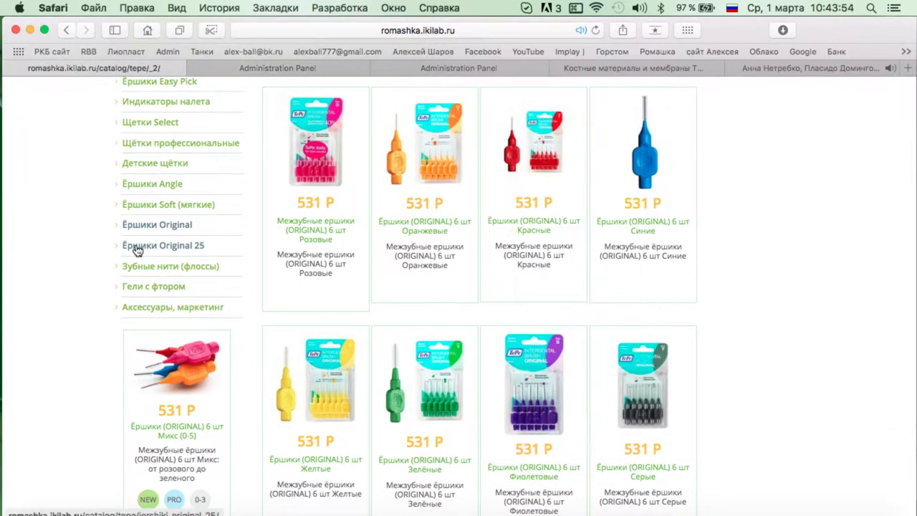
scroll(164, 250, "up", 1)
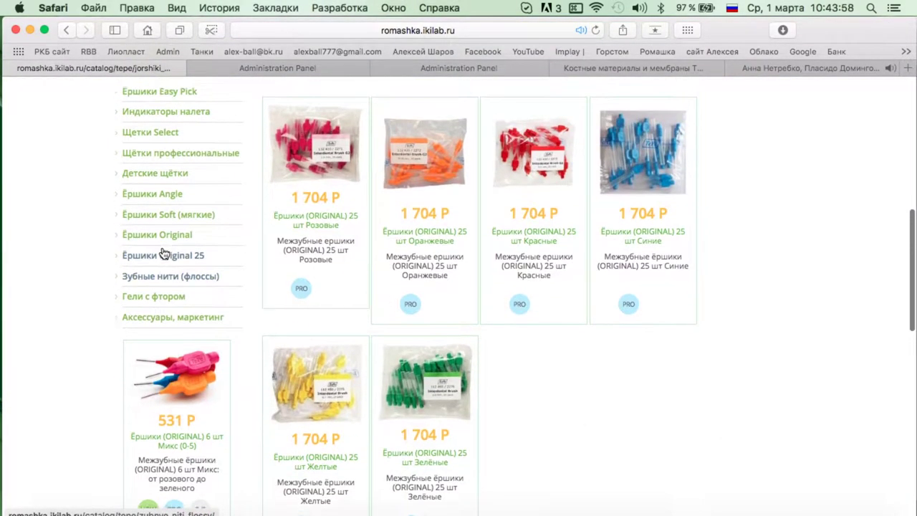
scroll(164, 254, "down", 5)
scroll(164, 254, "up", 3)
scroll(146, 394, "down", 8)
scroll(202, 349, "up", 15)
Switch to the admin panel and look through the Товары product list.
left_click(488, 68)
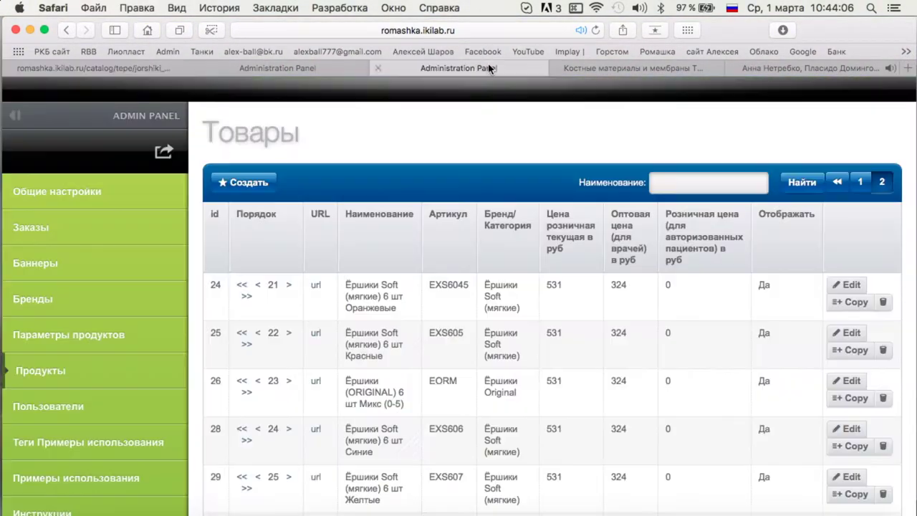
scroll(372, 423, "down", 10)
scroll(771, 421, "up", 8)
Switch to Прайс Ромашка 1.pdf in Preview and find the plaque indicator tablets.
key("ctrl+Up")
left_click(338, 286)
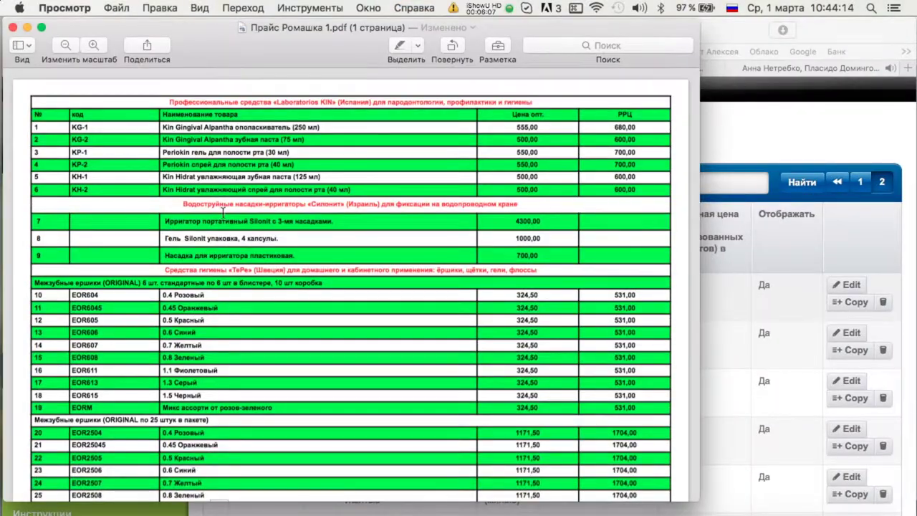
scroll(223, 213, "down", 15)
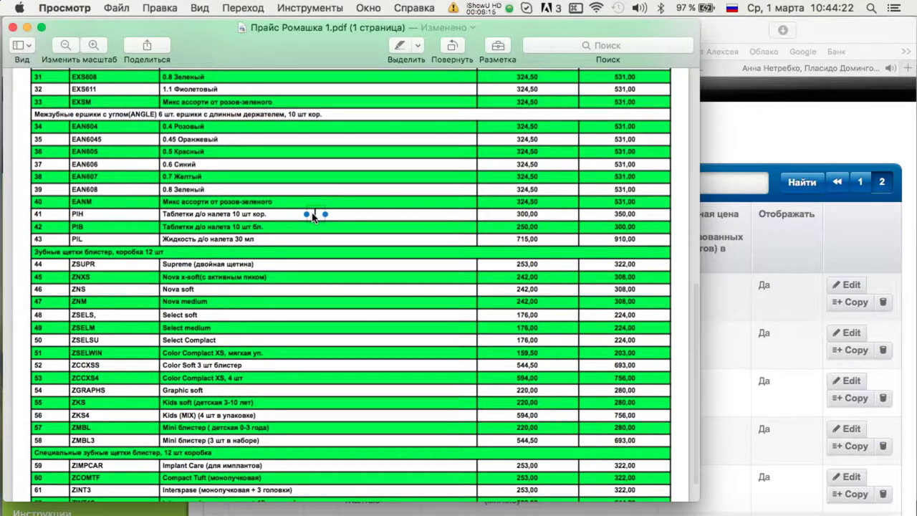
Return to the admin panel in Safari, create a new product and name it "Таблетки для определения налёта".
left_click(766, 288)
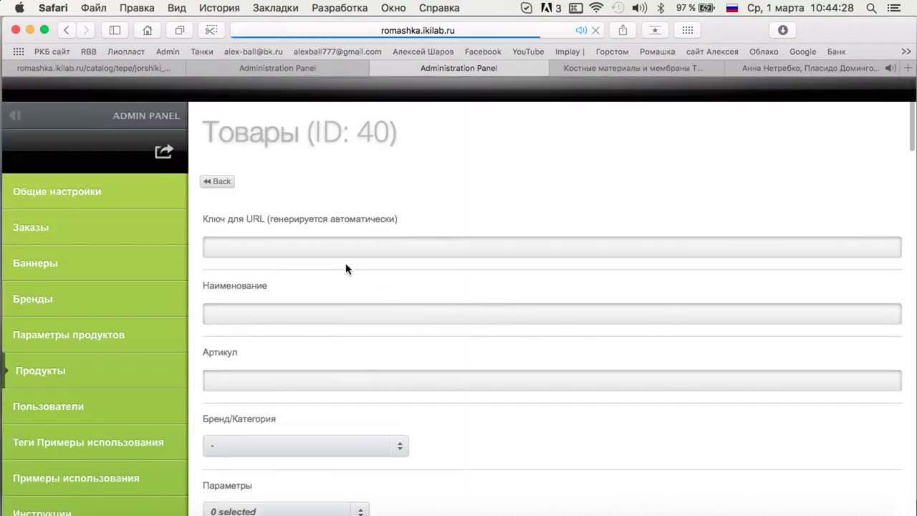
left_click(301, 316)
type("Та")
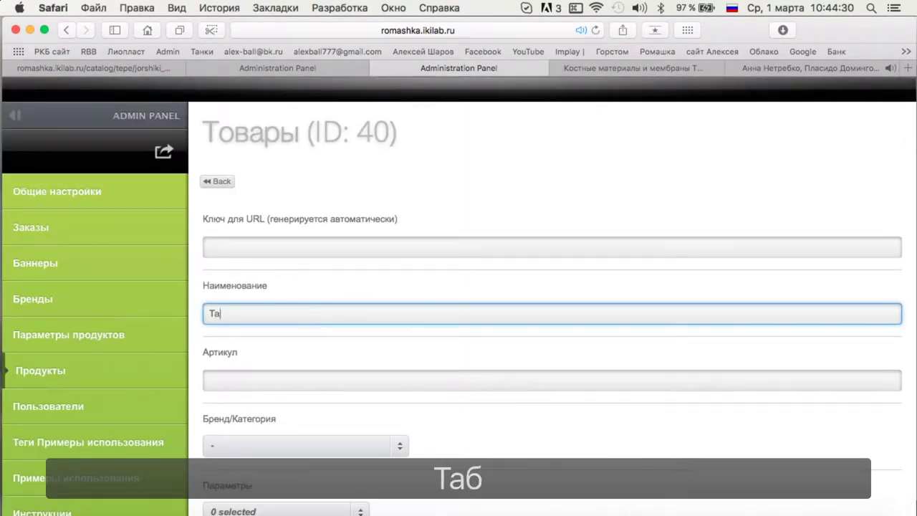
type("блетки для определения налёта")
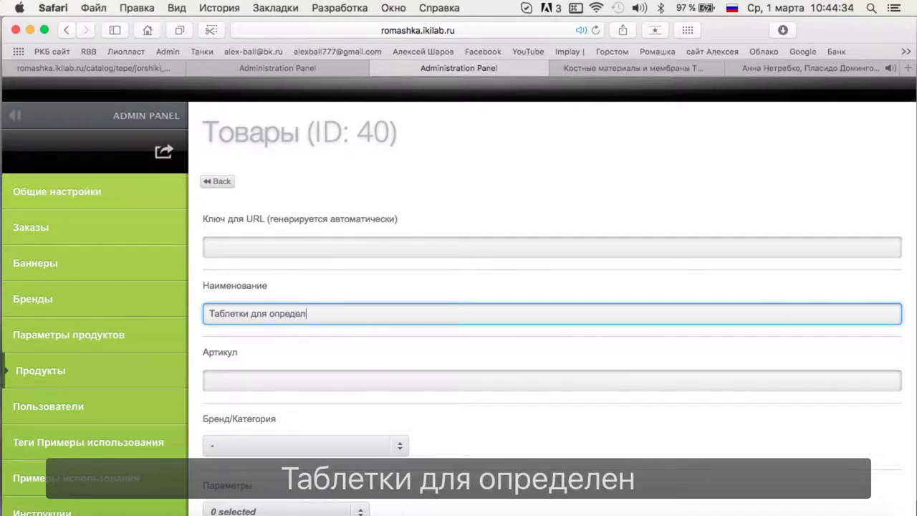
Look up the blister-pack tablets' article code in the price list PDF and enter PIB as the product's Артикул.
left_click(274, 387)
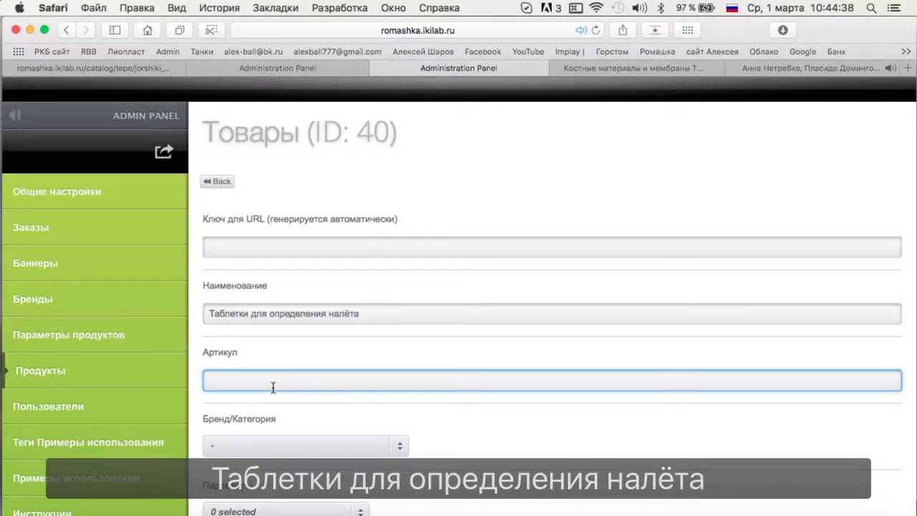
key("ctrl+Up")
left_click(344, 412)
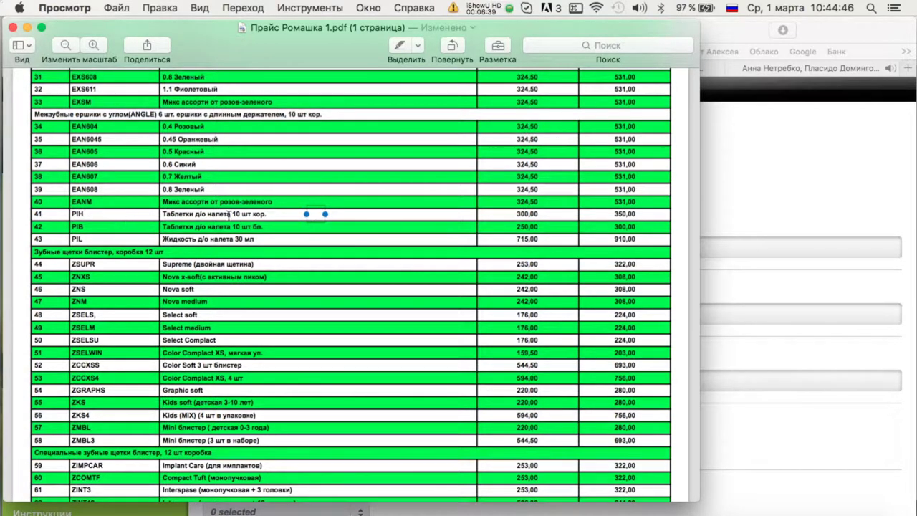
key("ctrl+Up")
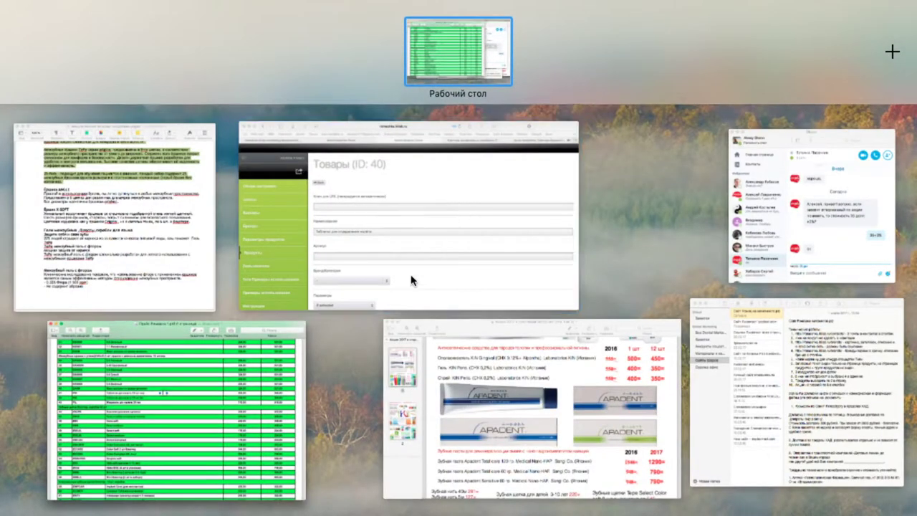
left_click(409, 280)
type("3")
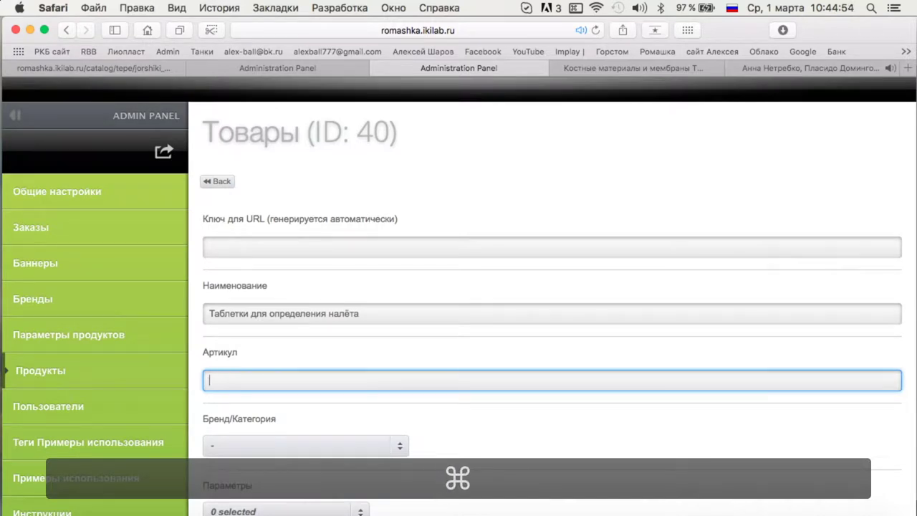
type("PIB")
Assign the product to the Индикаторы налета category under Бренд/Категория.
scroll(372, 339, "down", 3)
left_click(331, 301)
left_click(297, 393)
scroll(286, 376, "up", 1)
left_click(250, 328)
left_click(282, 474)
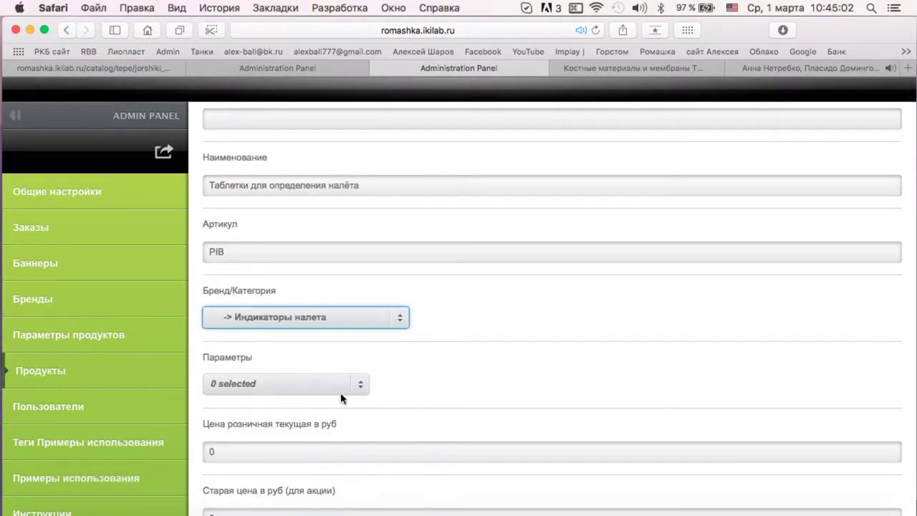
Choose Форма выпуска as the product's parameter.
scroll(353, 365, "down", 2)
left_click(262, 306)
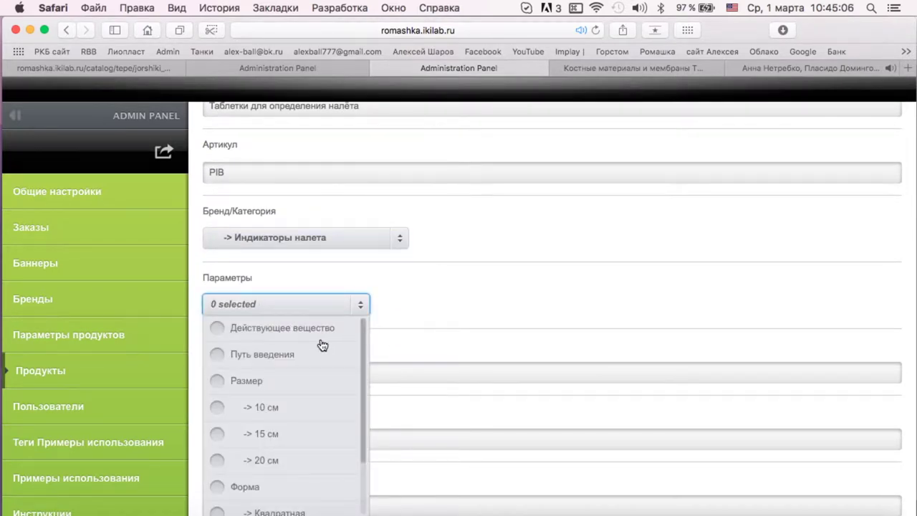
scroll(322, 345, "down", 3)
scroll(291, 319, "up", 1)
left_click(291, 313)
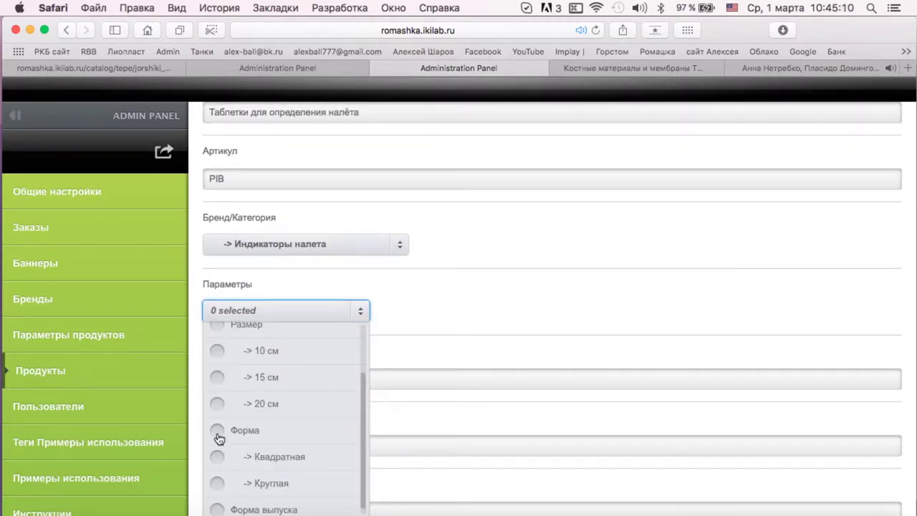
scroll(466, 328, "down", 3)
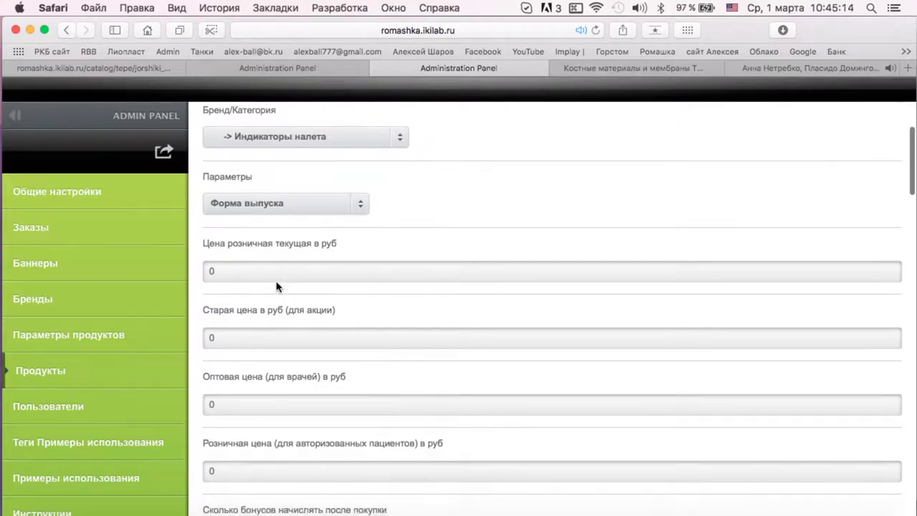
Check the PIB prices in the price list PDF, then set the current retail price to 300 and the wholesale price for doctors to 250.
key("ctrl+Up")
left_click(256, 352)
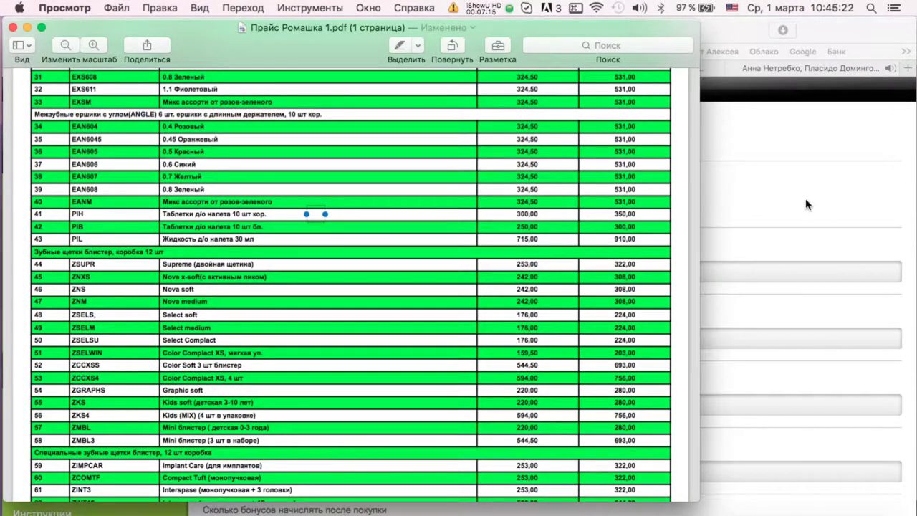
left_click(766, 223)
double_click(271, 270)
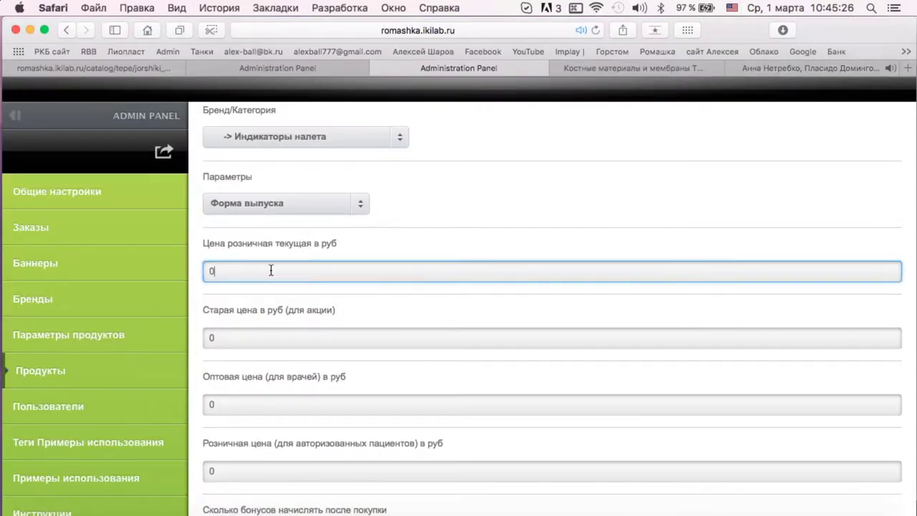
type("300")
left_click(275, 337)
double_click(256, 403)
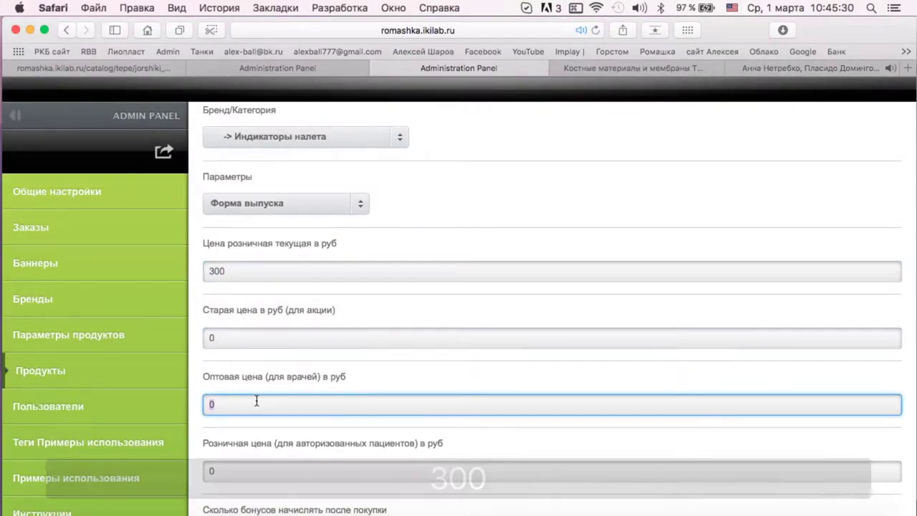
scroll(422, 372, "down", 5)
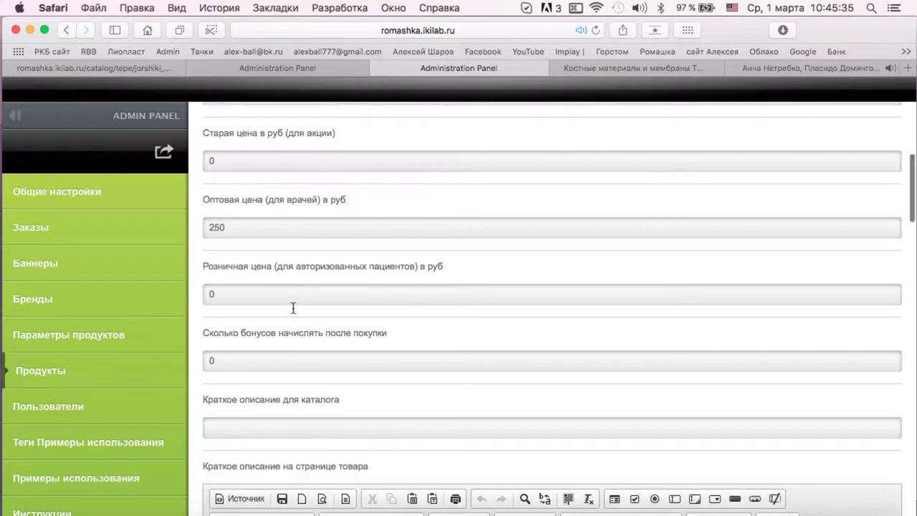
Set the number of bonuses credited after purchase to 3.
left_click(247, 351)
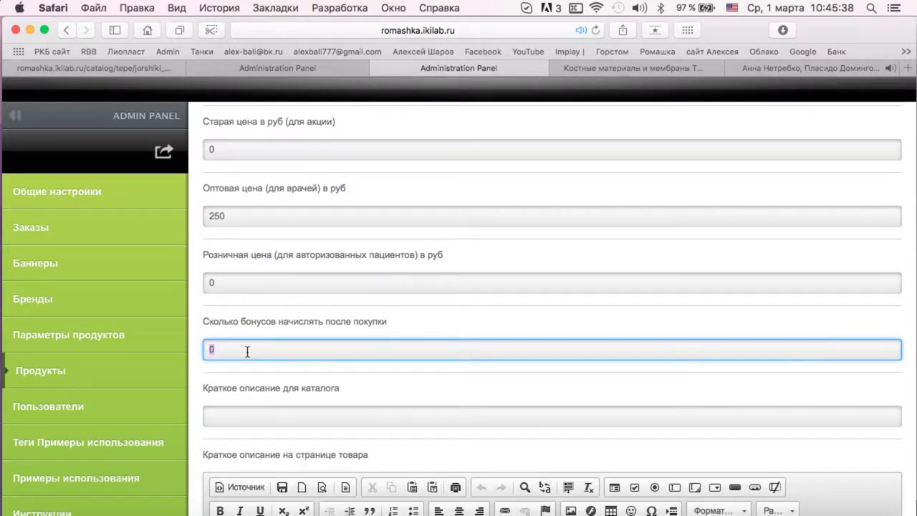
triple_click(247, 351)
left_click(307, 377)
scroll(396, 304, "down", 2)
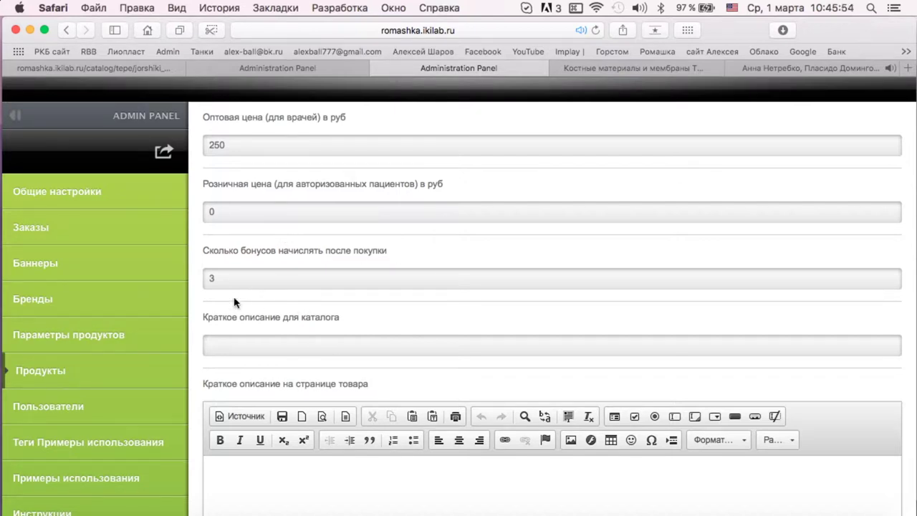
Fill Краткое описание для каталога with the product name copied from Наименование, followed by the word блистер.
scroll(410, 275, "down", 1)
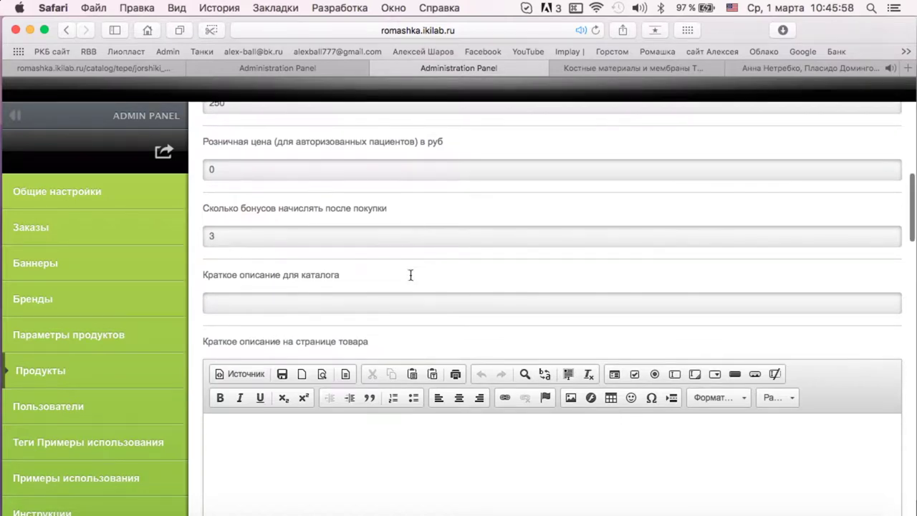
scroll(323, 311, "up", 10)
triple_click(277, 184)
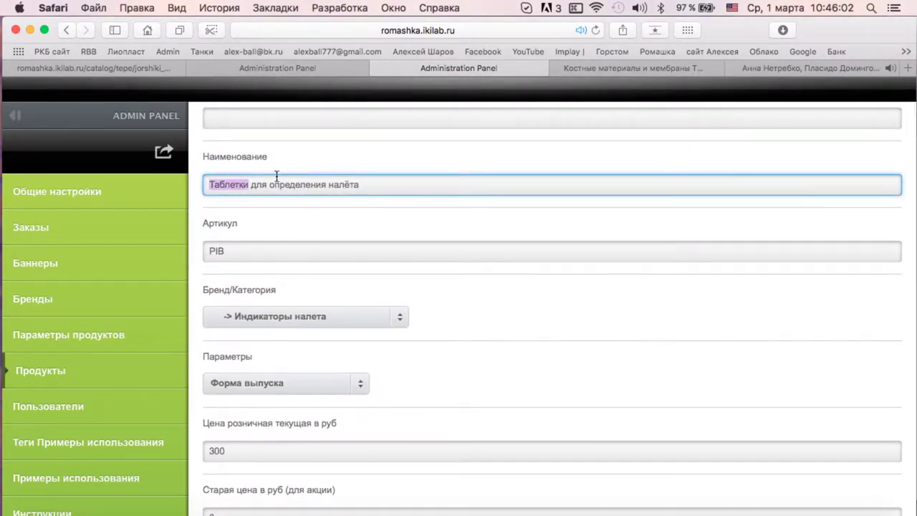
key("super+c")
scroll(277, 177, "down", 10)
left_click(236, 257)
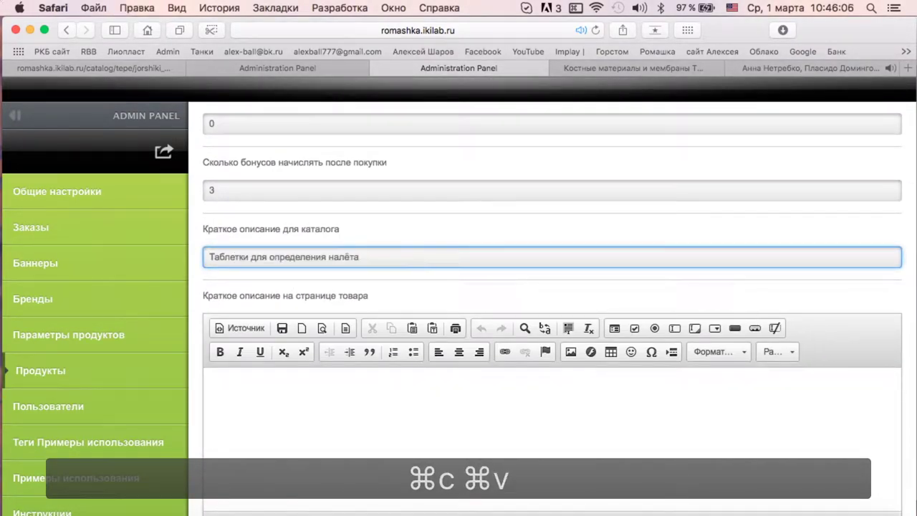
type(",")
type("блистер")
Copy the catalogue description into Краткое описание на странице товара three times, separating the repeats with full stops.
triple_click(379, 257)
key("super+c")
left_click(334, 391)
key("super+v")
type(".")
key("super+v")
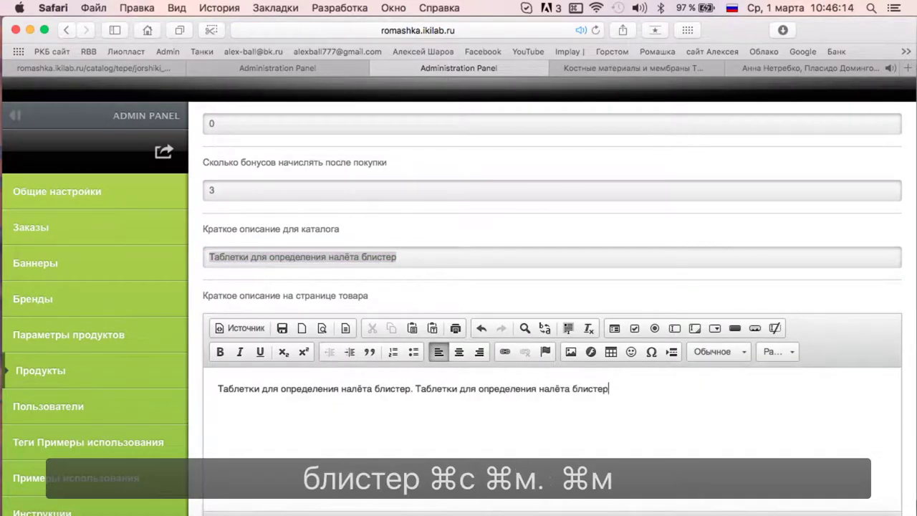
type(".")
key("super+v")
Switch to Pages and look through the lecture document on all products for text about the plaque indicator.
scroll(551, 308, "down", 5)
key("ctrl+Up")
left_click(139, 380)
scroll(478, 348, "down", 15)
scroll(478, 349, "up", 20)
scroll(479, 349, "up", 15)
scroll(479, 348, "up", 15)
scroll(478, 348, "down", 4)
scroll(478, 348, "up", 7)
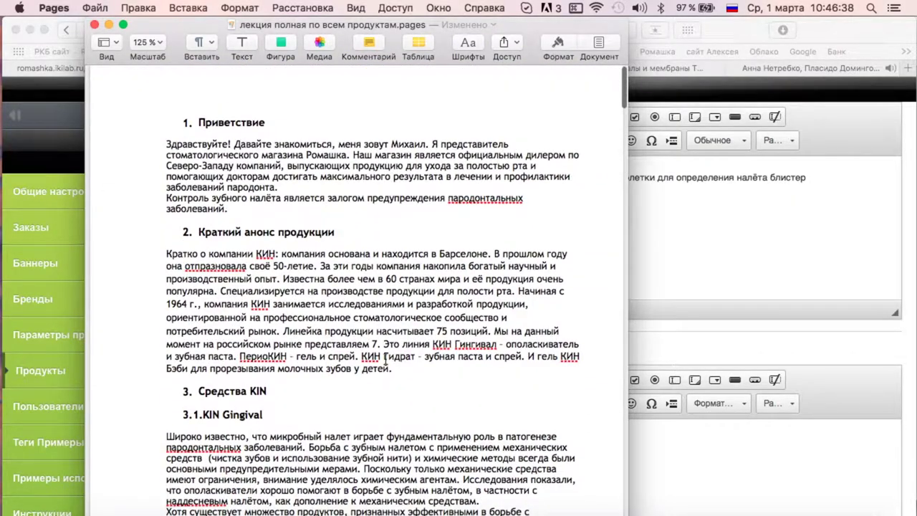
key("ctrl+Up")
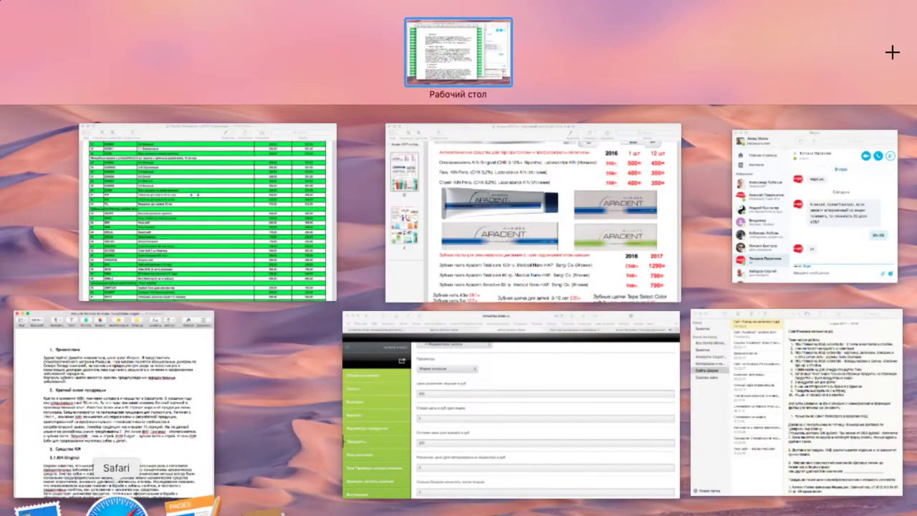
left_click(151, 442)
left_click(218, 344)
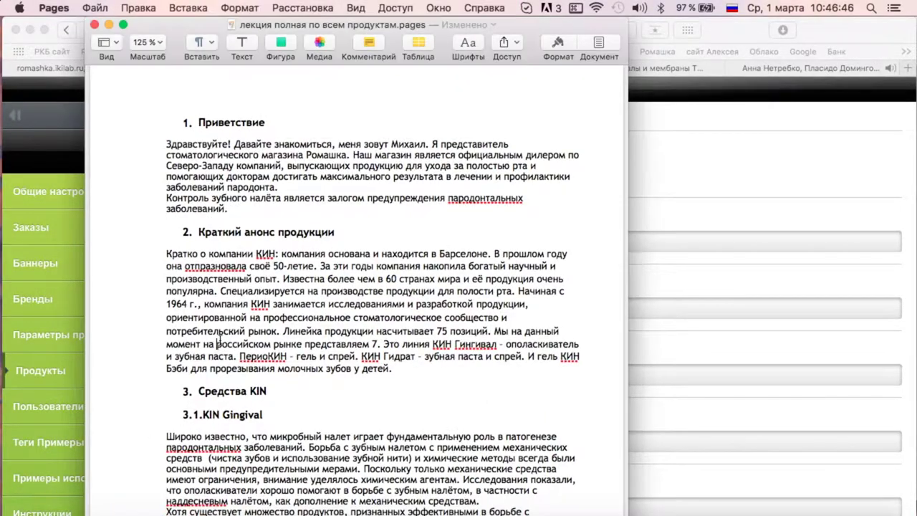
In Finder, widen the Рабочий стол column and open the Текстовые документы folder inside все материалы Ромашка.
left_click(58, 507)
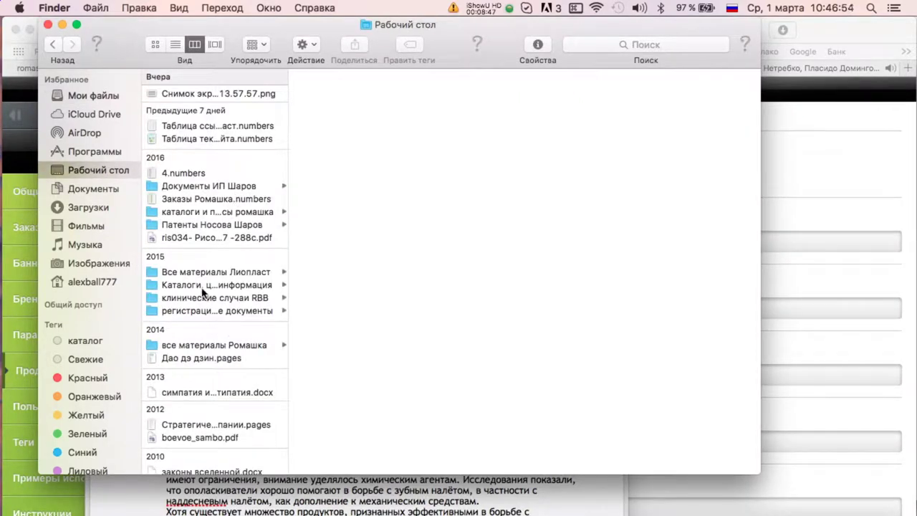
scroll(244, 294, "down", 2)
scroll(252, 205, "up", 2)
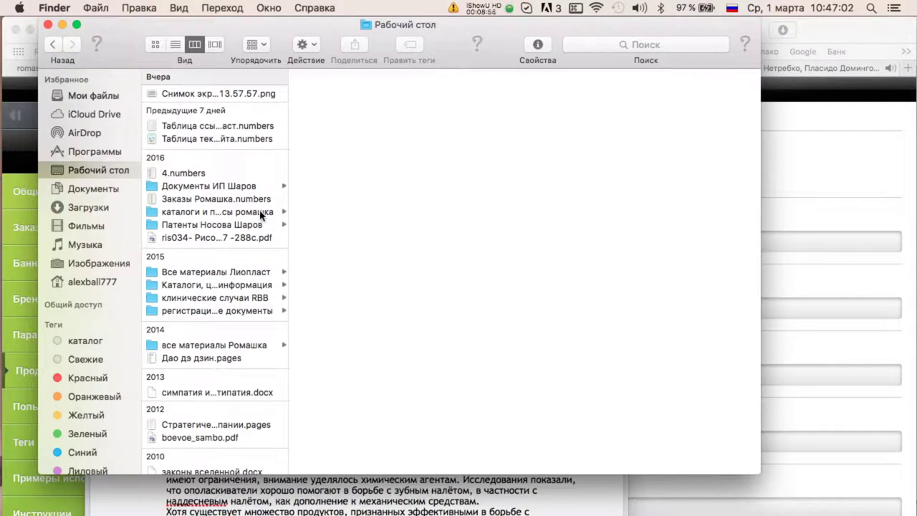
left_click_drag(289, 231, 429, 247)
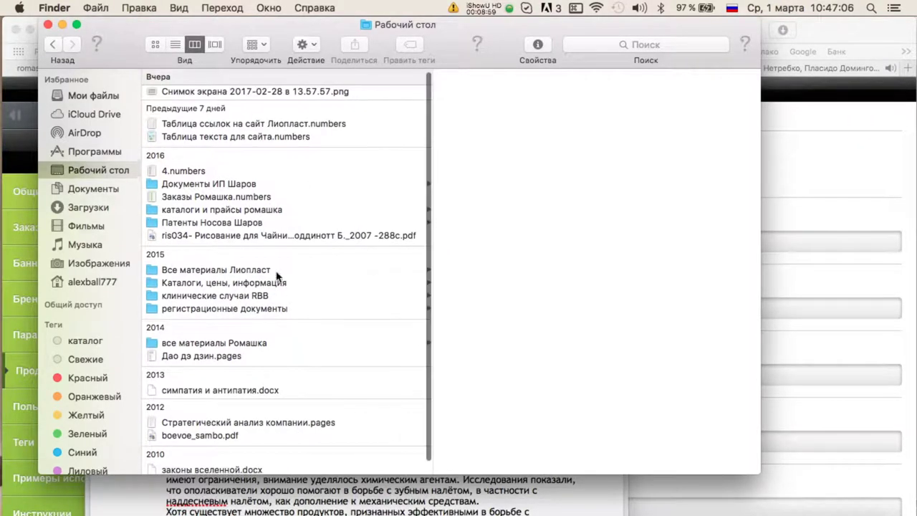
left_click(251, 343)
left_click(487, 204)
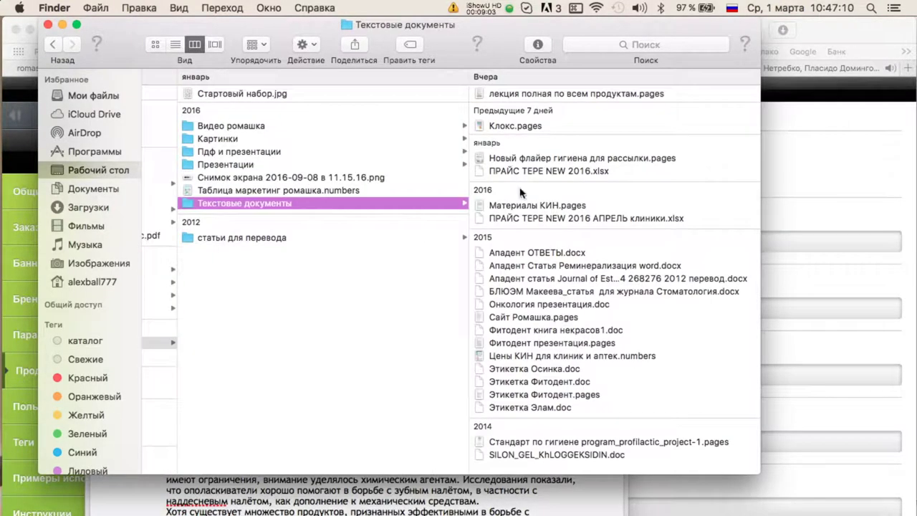
Examine the files in Текстовые документы for the tablet text, then select Таблица маркетинг ромашка.numbers in the parent folder.
left_click(531, 97)
key("Down")
key("Down")
key("Down")
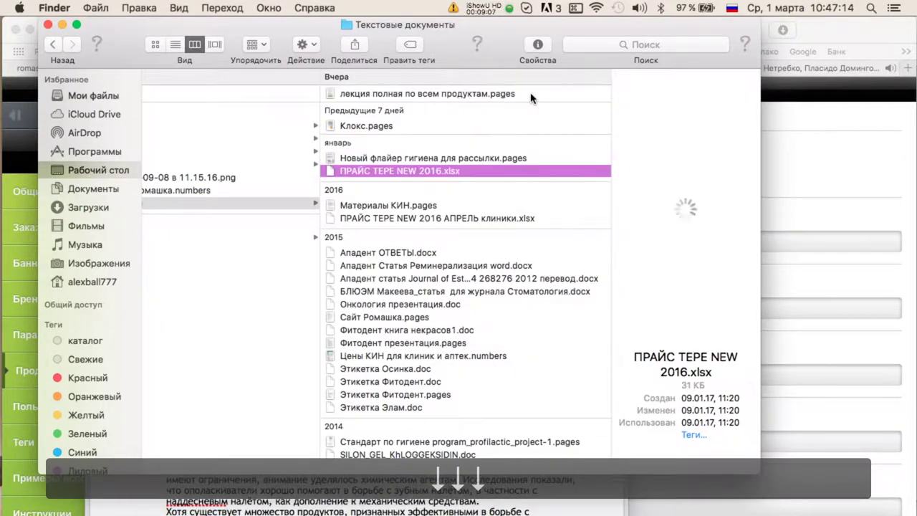
key("Down")
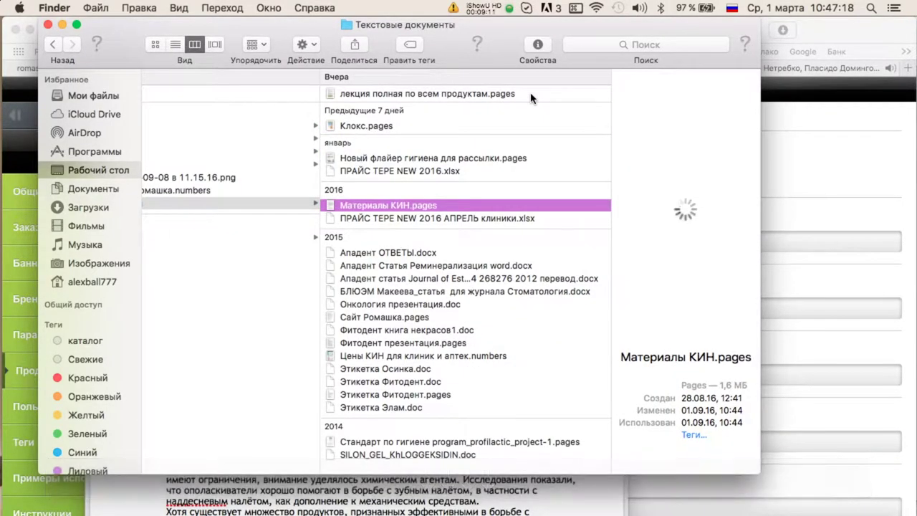
key("Down")
key("Down")
key("Down")
key("Down")
key("Down")
key("Down")
key("Down")
key("Down")
key("Down")
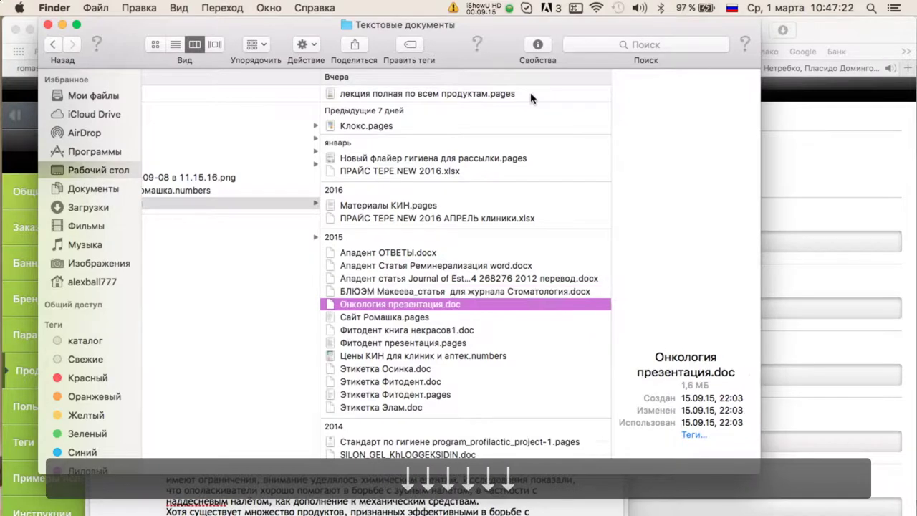
key("Down")
key("Down")
key("Down")
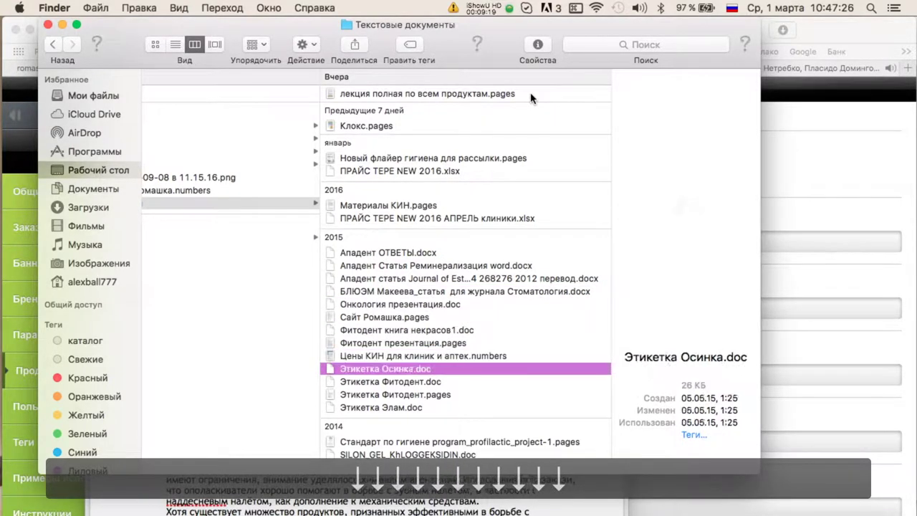
scroll(441, 288, "left", 5)
scroll(415, 237, "left", 3)
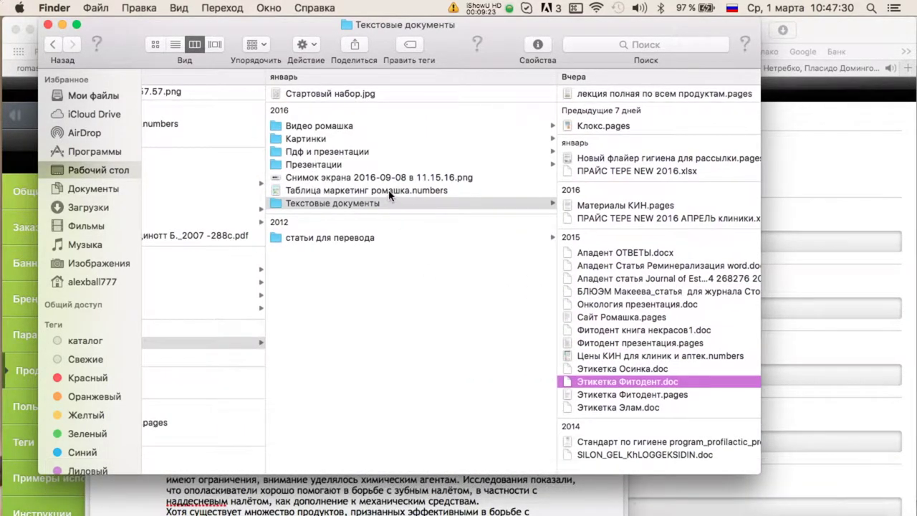
left_click(387, 190)
In the Notes app, add item 11 to the Ромашка site's technical list, a reminder to get the tablet instructions from a colleague.
key("super+Tab")
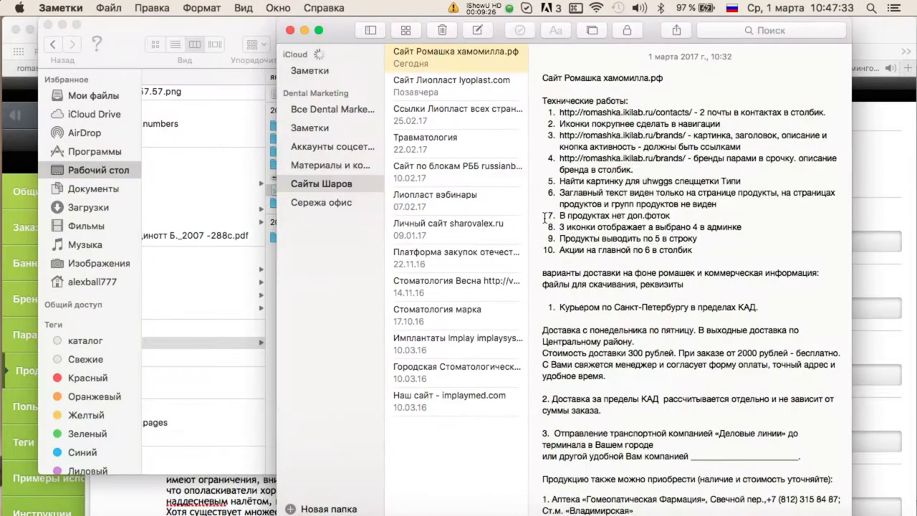
left_click(707, 250)
key("Return")
type("Инструкцию по таблеткам у Миши")
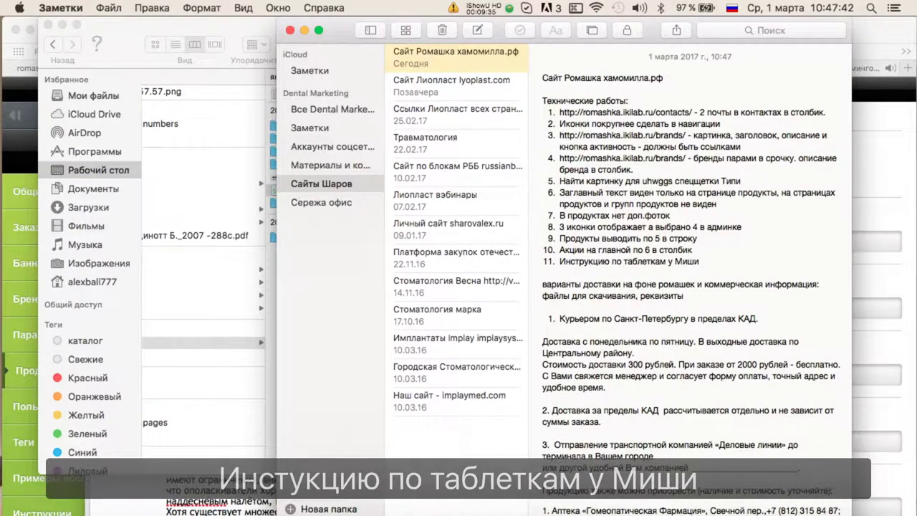
Open Таблица маркетинг ромашка.numbers from Finder and copy the whole TePe plaque indicator description on the Дополнительный уход sheet.
key("super+Tab")
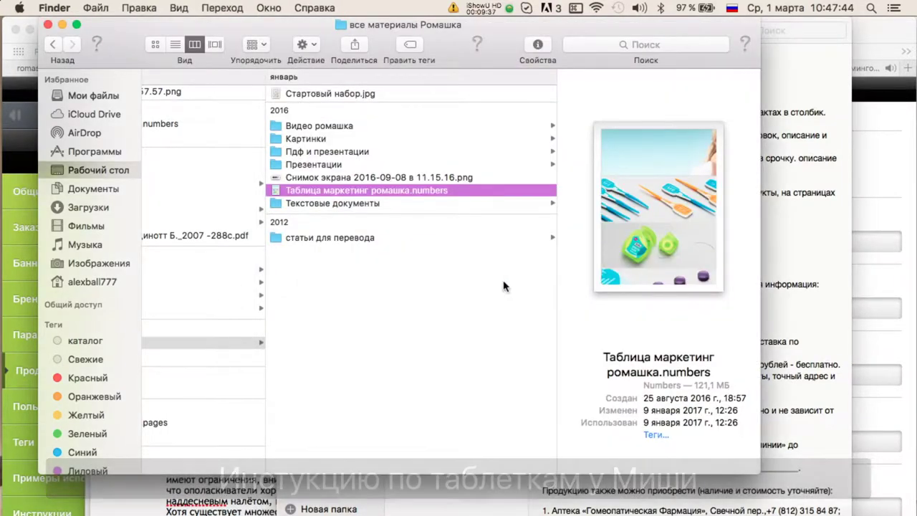
double_click(491, 192)
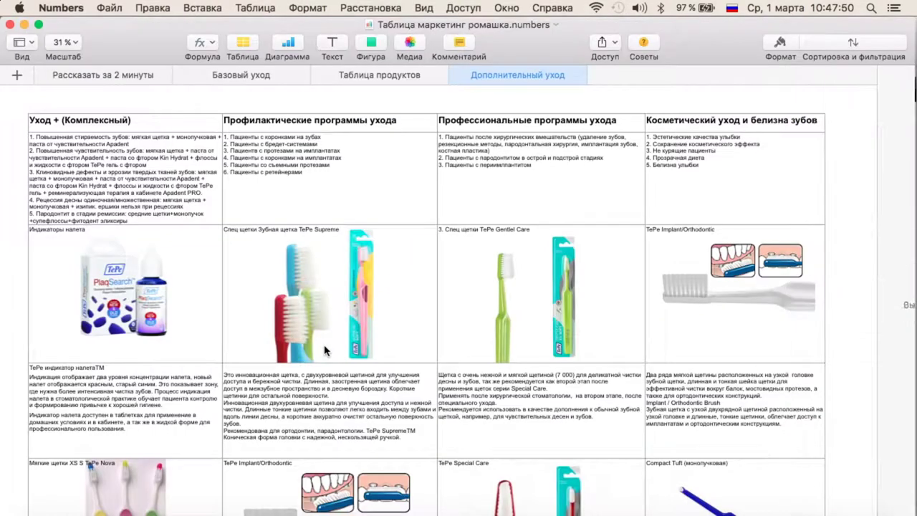
left_click(104, 174)
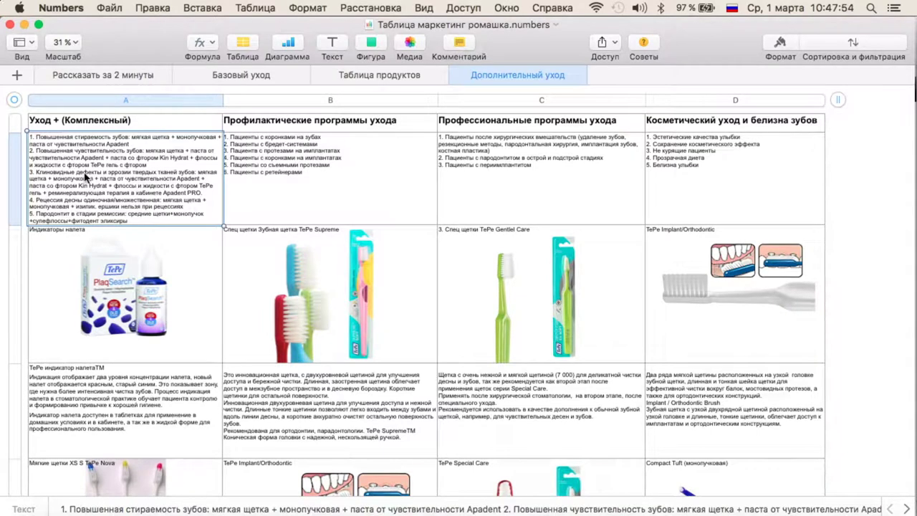
scroll(61, 238, "down", 3)
left_click(73, 171)
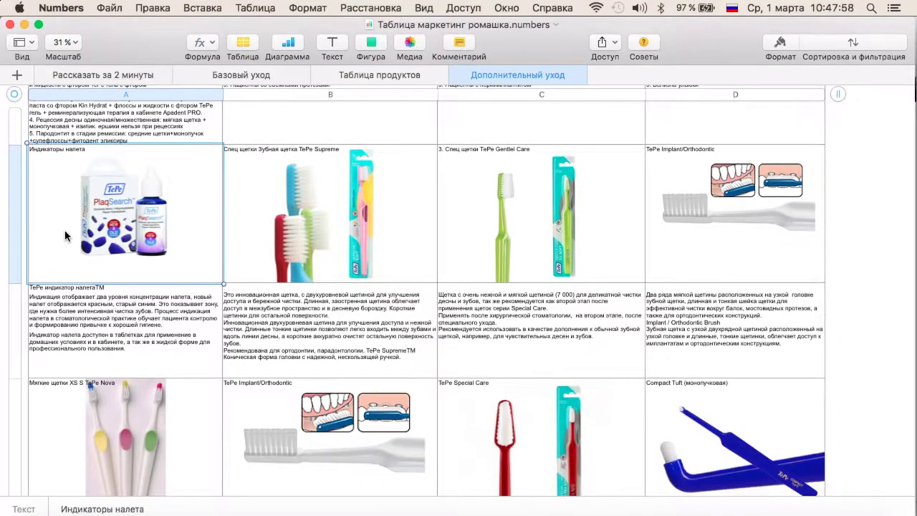
triple_click(67, 322)
key("super+a")
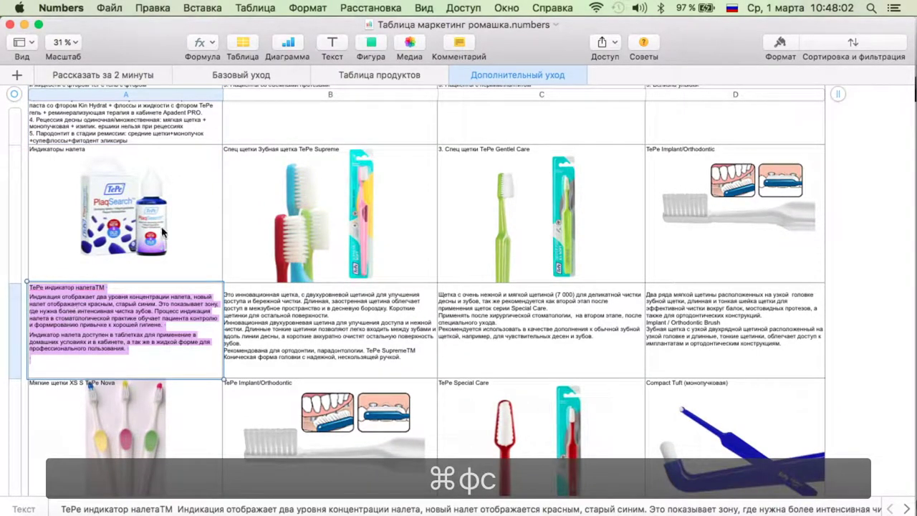
Close the marketing table, open the desktop file Таблица текста для сайта.numbers, and close the Finder window.
left_click(12, 24)
key("F11")
double_click(823, 107)
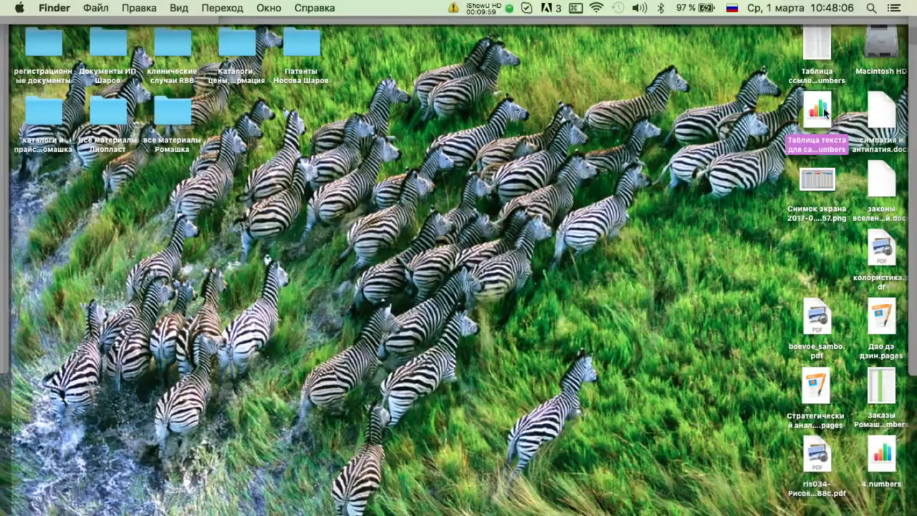
key("ctrl+Up")
left_click(305, 352)
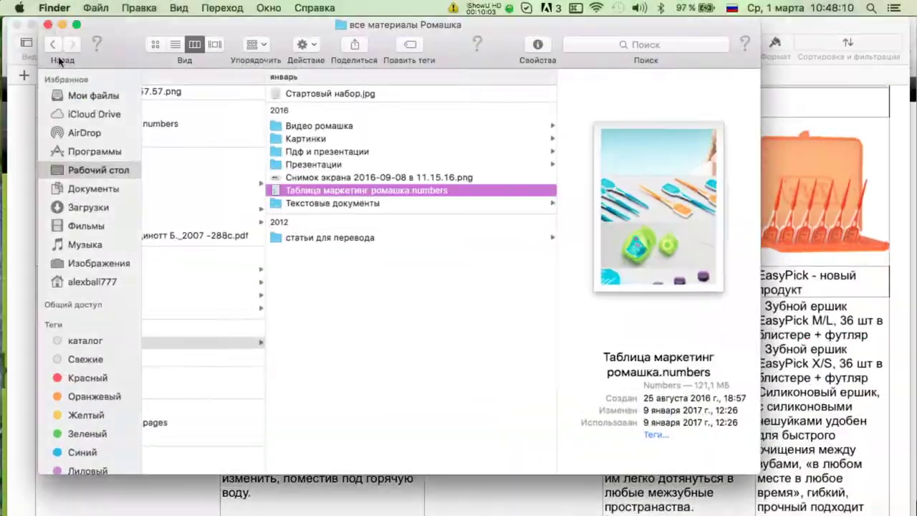
left_click(47, 24)
Find the TePe plaque indicator cell on the Дополнительный уход sheet and select its entire description text.
scroll(356, 208, "up", 5)
scroll(356, 208, "down", 15)
scroll(356, 208, "up", 10)
scroll(355, 212, "up", 3)
left_click(265, 77)
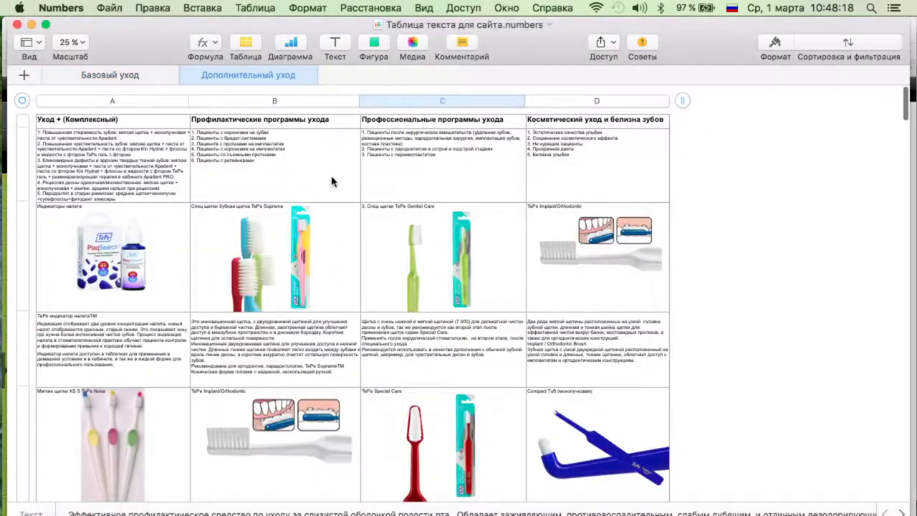
scroll(217, 281, "down", 10)
scroll(217, 281, "down", 20)
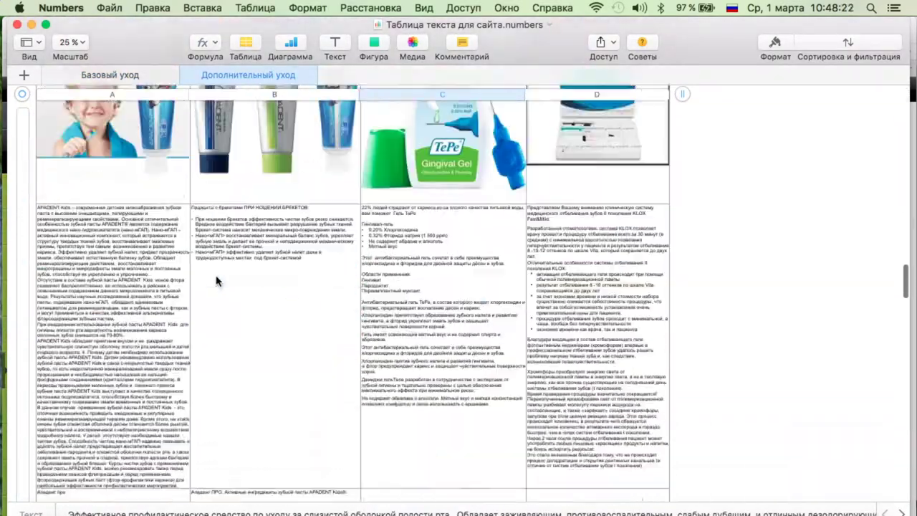
scroll(217, 280, "up", 20)
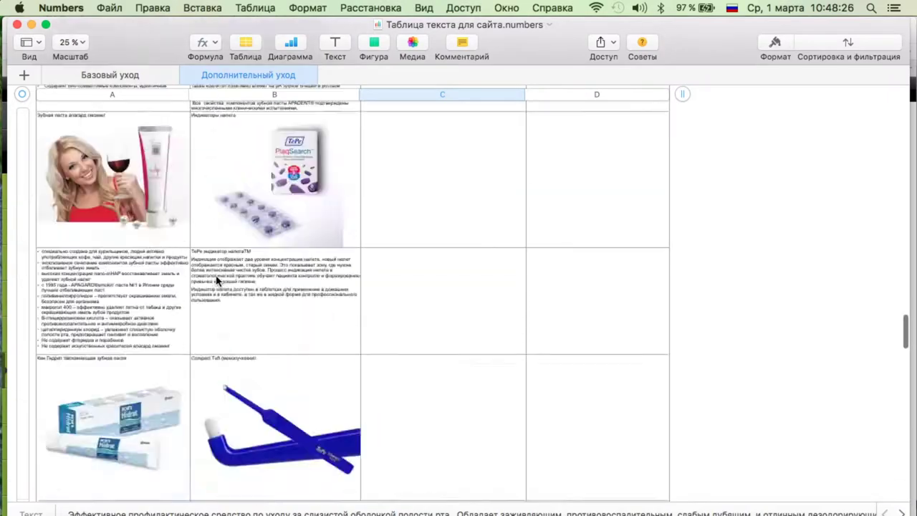
left_click(63, 328)
key("super+a")
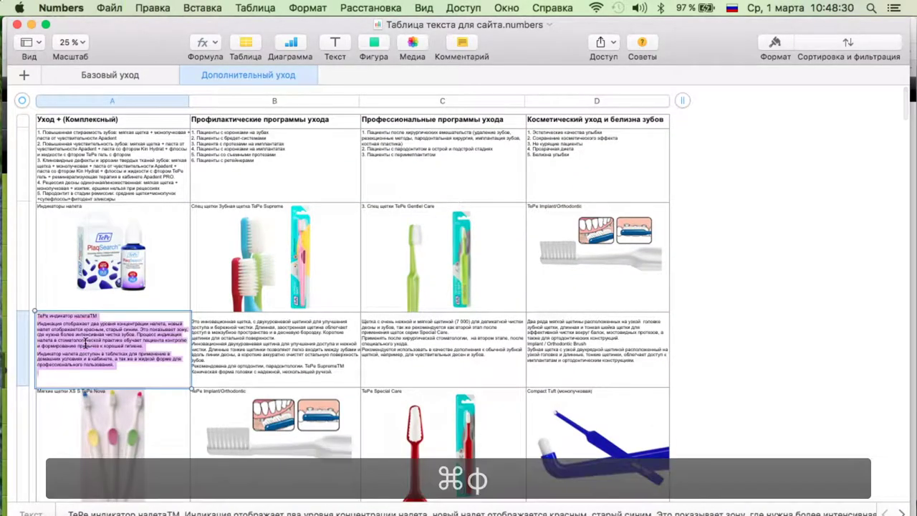
Fill the TePe plaque indicator description cell with light yellow.
left_click(774, 44)
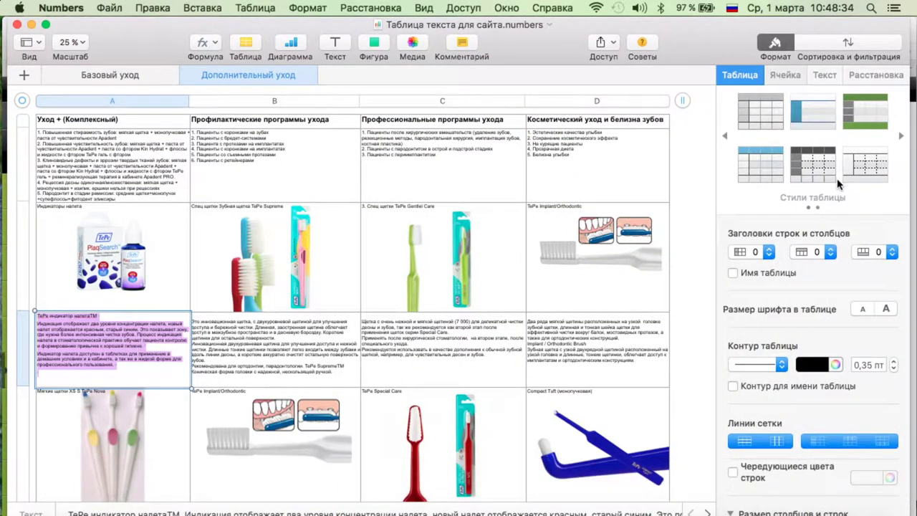
left_click(785, 74)
left_click(878, 184)
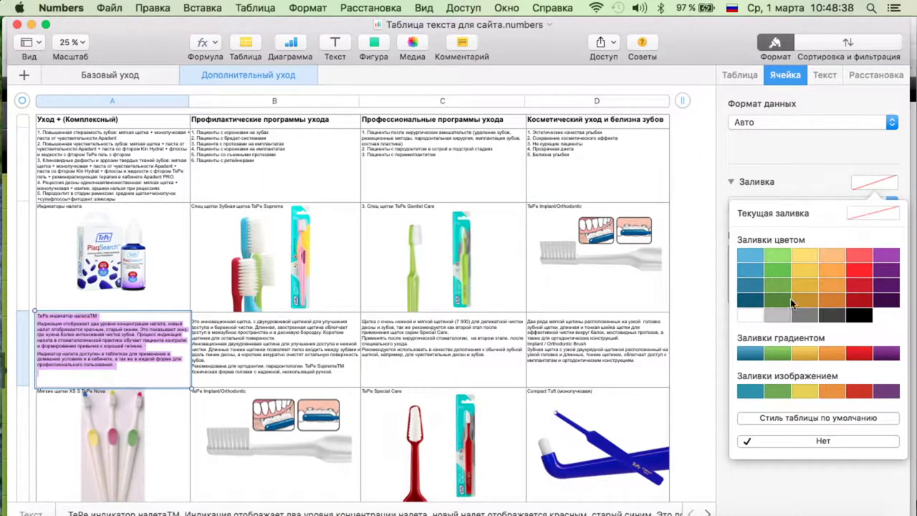
left_click(809, 255)
left_click(699, 384)
scroll(688, 373, "down", 4)
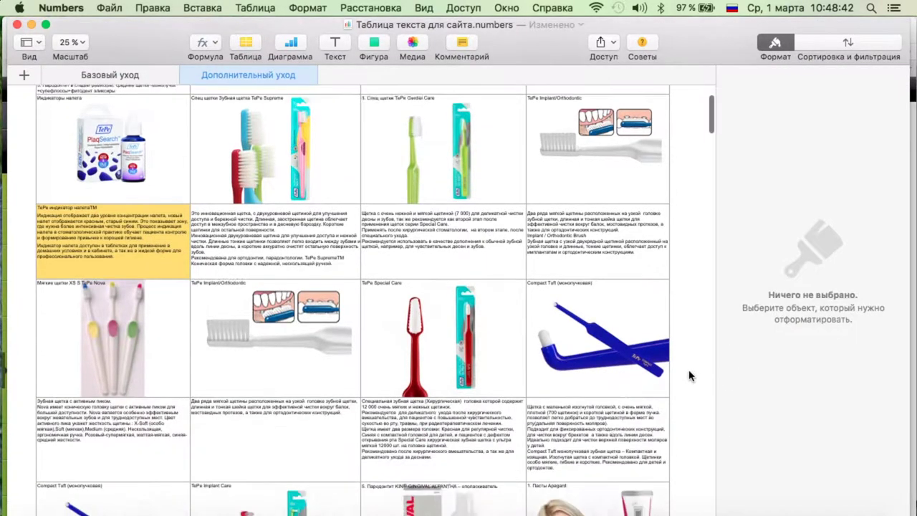
scroll(604, 199, "up", 5)
Change the fill of the TePe plaque indicator description cell to light green.
left_click(45, 348)
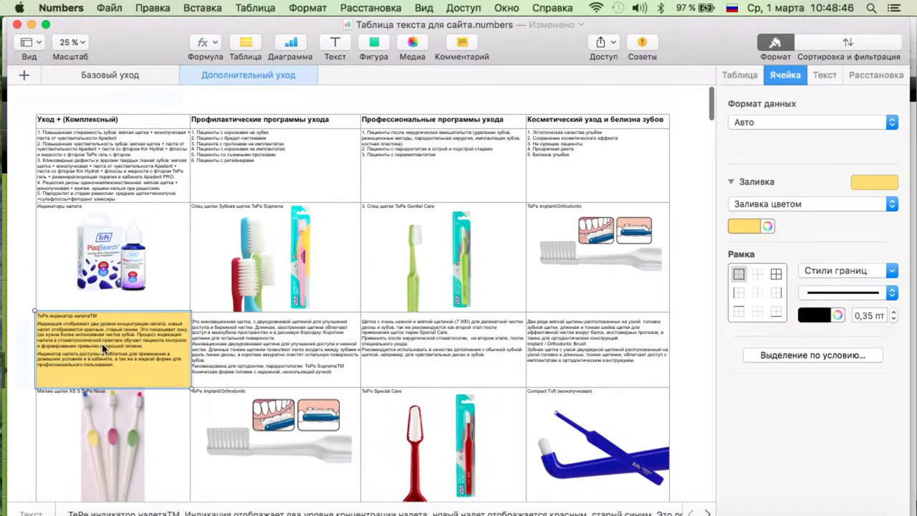
left_click(757, 227)
left_click(707, 261)
left_click(701, 347)
scroll(644, 255, "down", 7)
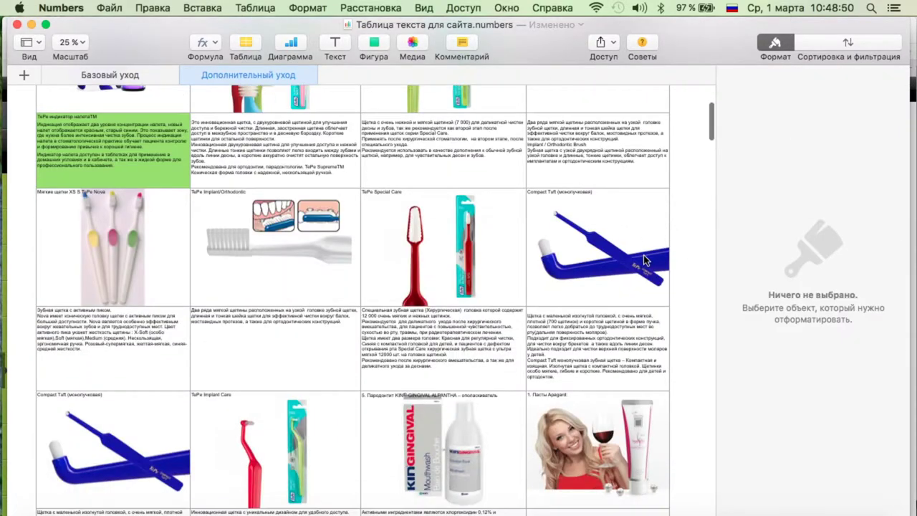
Switch to the product form in Safari and replace the short product-page description with the copied TePe plaque indicator text.
mouse_move(1, 1)
left_click(393, 405)
scroll(475, 311, "down", 10)
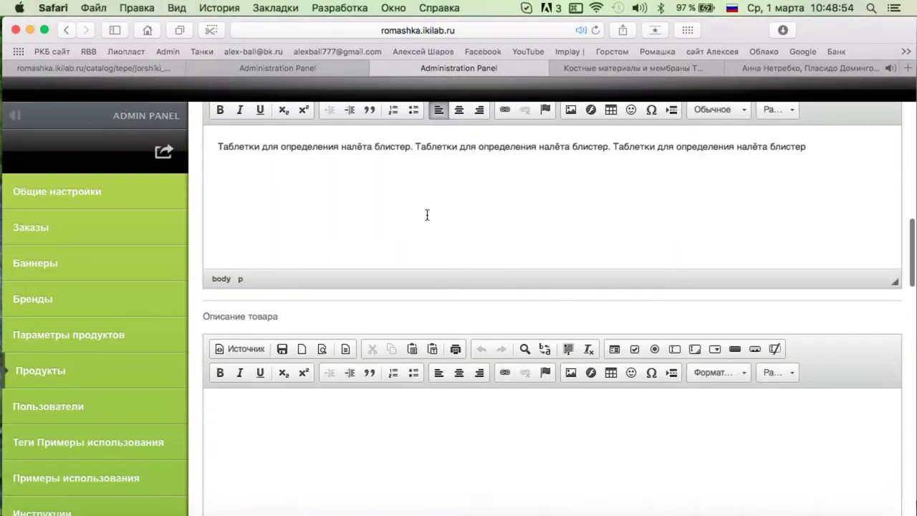
key("super+a")
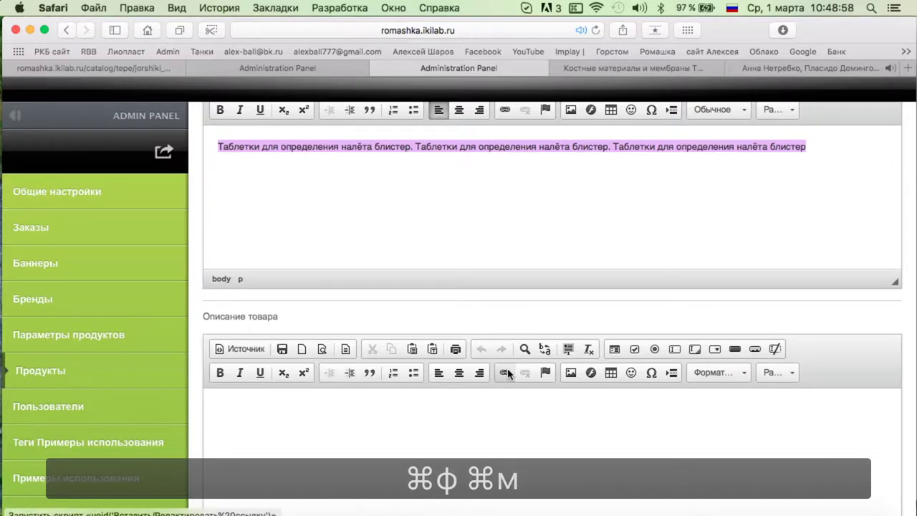
type("ТеРе индикатор налетаТМ Индикация отображает два уровня концентрации налета, новый налет отображается красным, старый синим. Это показывает зону, где нужна более интенсивная чистка зубов. Процесс индикация налета в стоматологической практике обучает пациента контролю и формированию привычке к хорошей гигиене. Индикатор налета доступен в таблетках для применение в домашних условиях и в кабинете, а так же в жидкой форме для профессионального пользования.")
Remove the pasted text's formatting and start new paragraphs at "Это показывает зону" and "Процесс индикация налета".
key("super+a")
scroll(573, 312, "up", 2)
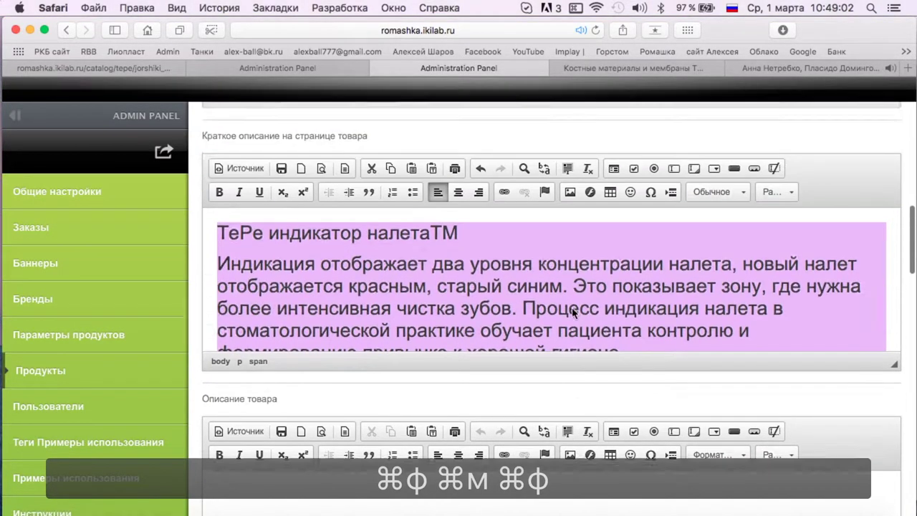
scroll(573, 312, "up", 1)
left_click(588, 202)
left_click(687, 269)
key("Return")
left_click(518, 309)
key("Return")
scroll(452, 326, "down", 1)
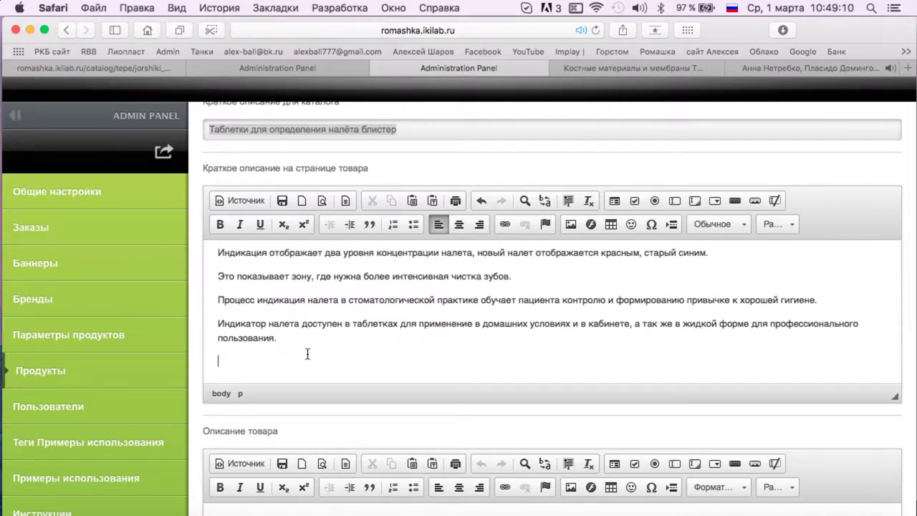
scroll(343, 358, "up", 1)
scroll(379, 415, "down", 3)
key("super+a")
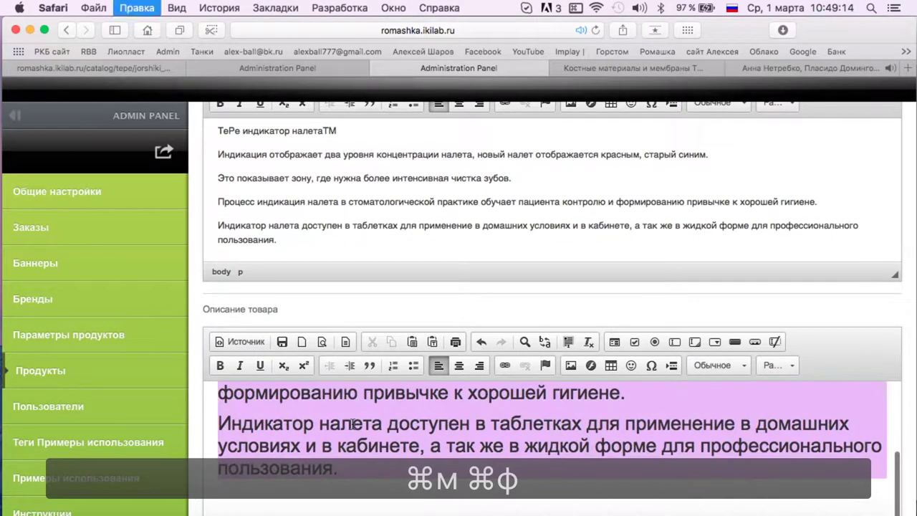
key("super+z")
Copy the whole cleaned-up short product-page description into the Описание товара field.
key("super+a")
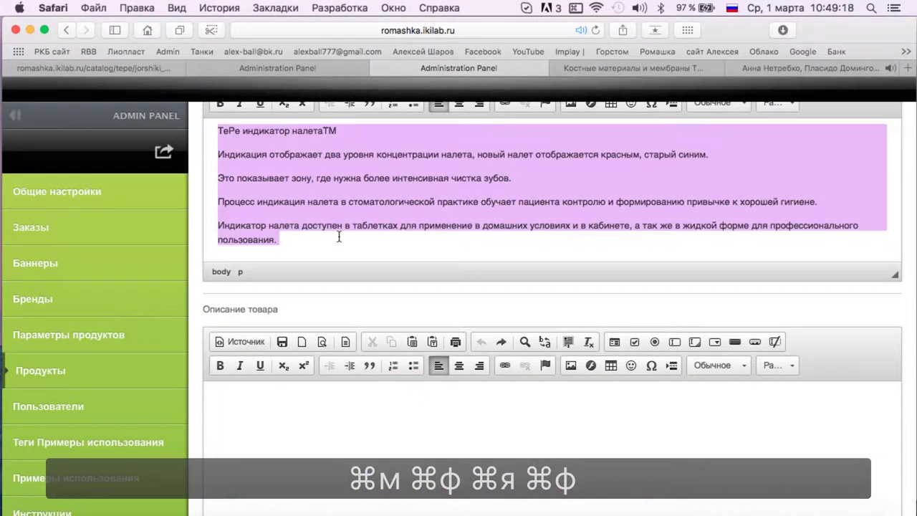
key("super+c")
key("super+v")
Delete the last three paragraphs of the short product-page description, starting from "Это показывает зону".
scroll(323, 432, "up", 4)
left_click_drag(217, 317, 279, 380)
key("BackSpace")
Start a product photo upload and open the desktop materials folder's Картинки > ТиПи > Индикаторы налета subfolder.
scroll(394, 371, "down", 10)
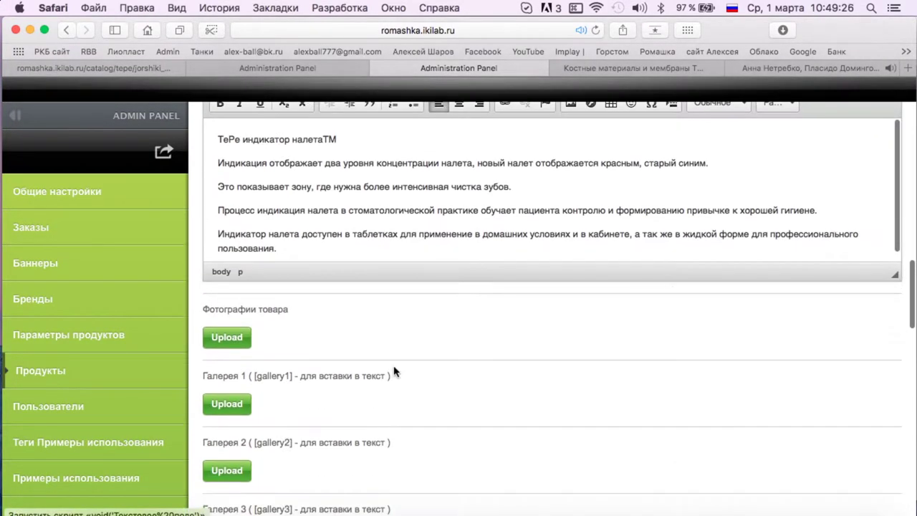
left_click(215, 342)
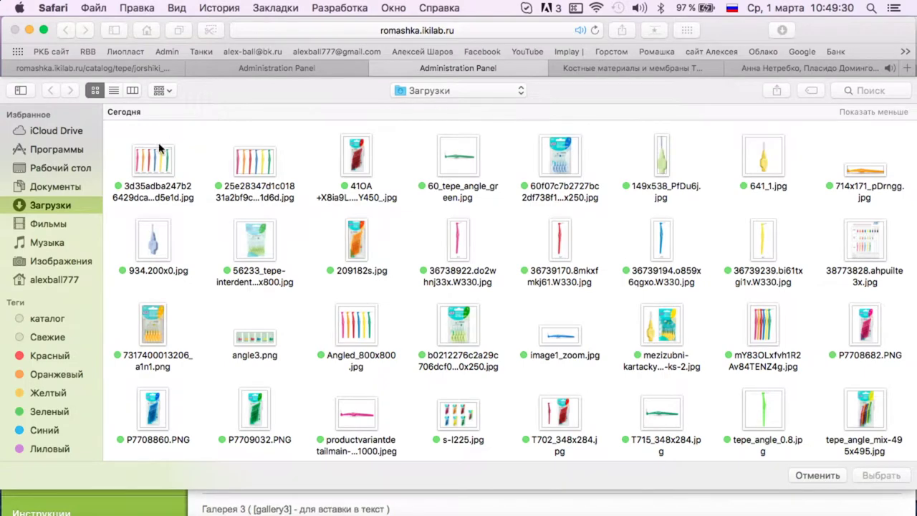
left_click(60, 168)
scroll(243, 283, "down", 6)
left_click(259, 330)
double_click(259, 329)
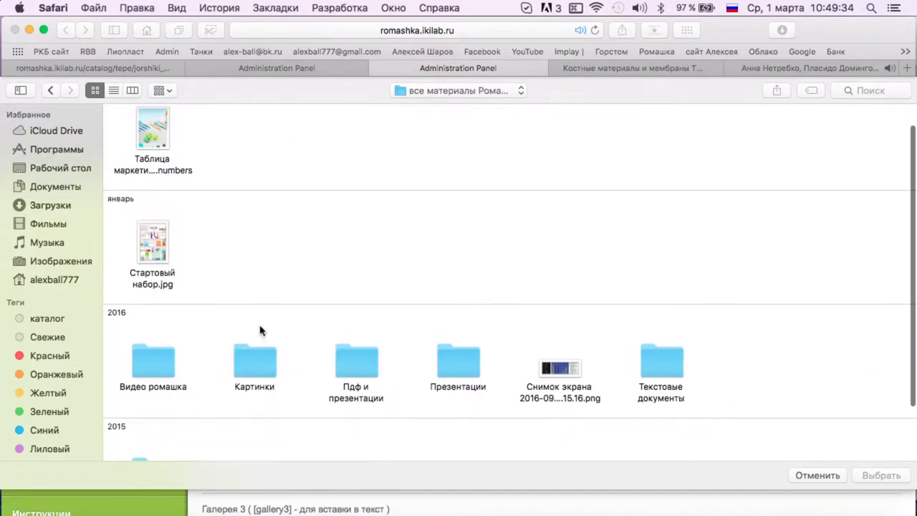
double_click(267, 356)
double_click(559, 358)
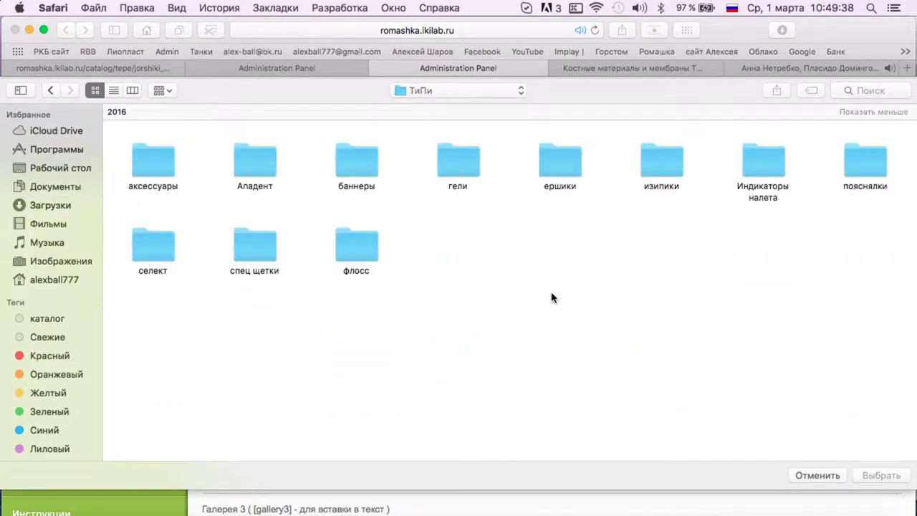
double_click(761, 156)
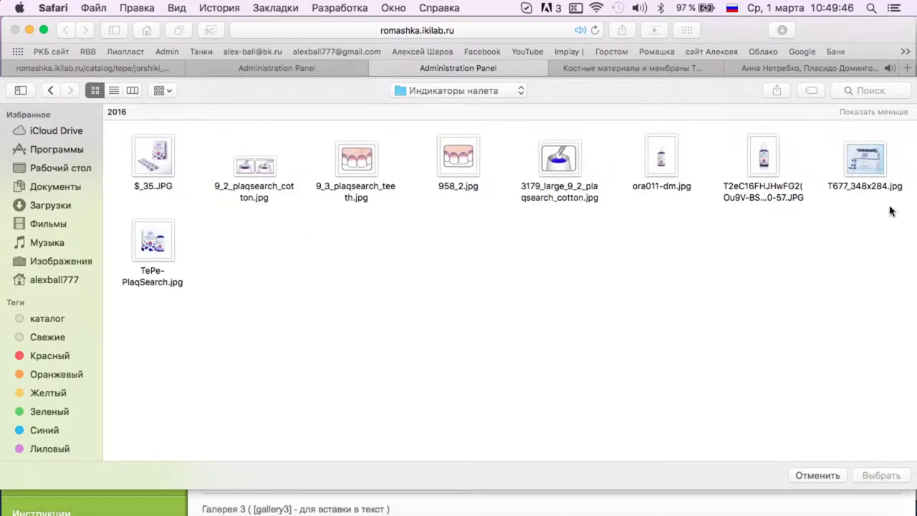
Upload $_35.JPG, T677_348x284.jpg and TePe-PlaqSearch.jpg as product photos and move the T677 photo to first place.
left_click(866, 164)
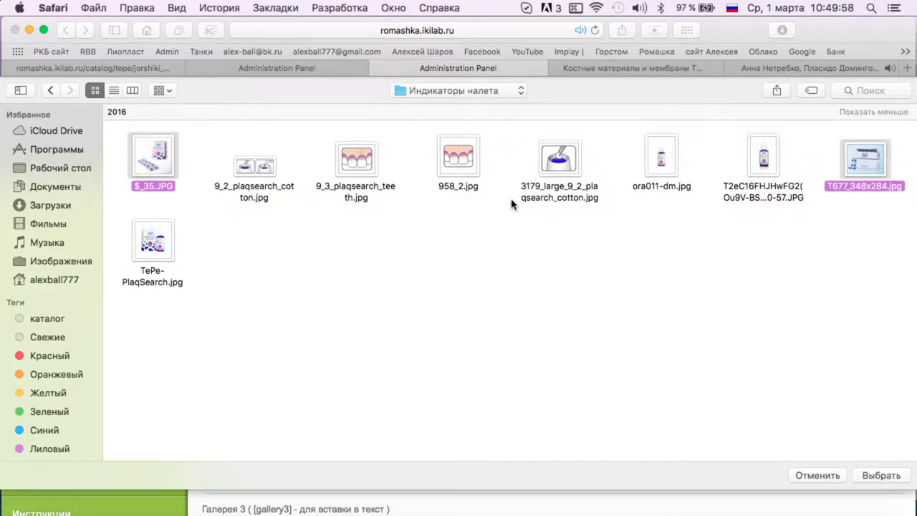
right_click(140, 252)
left_click(213, 325)
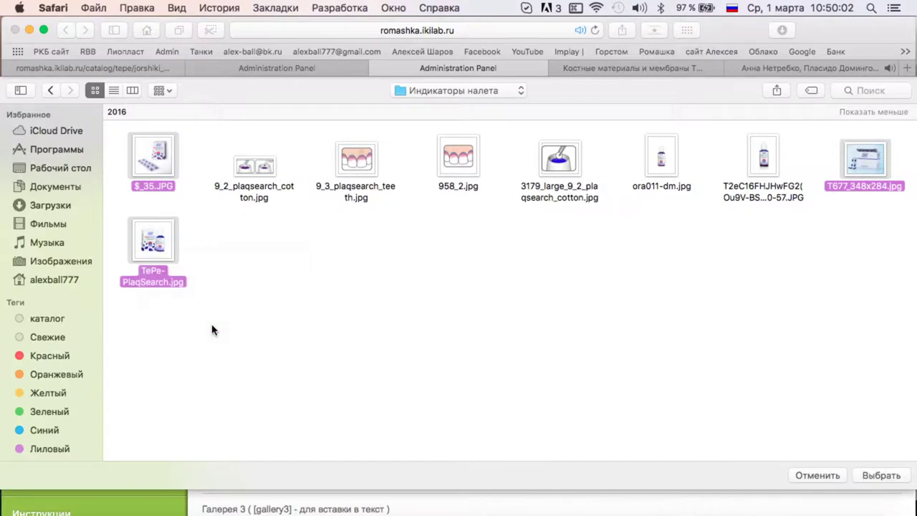
key("Return")
scroll(501, 366, "down", 4)
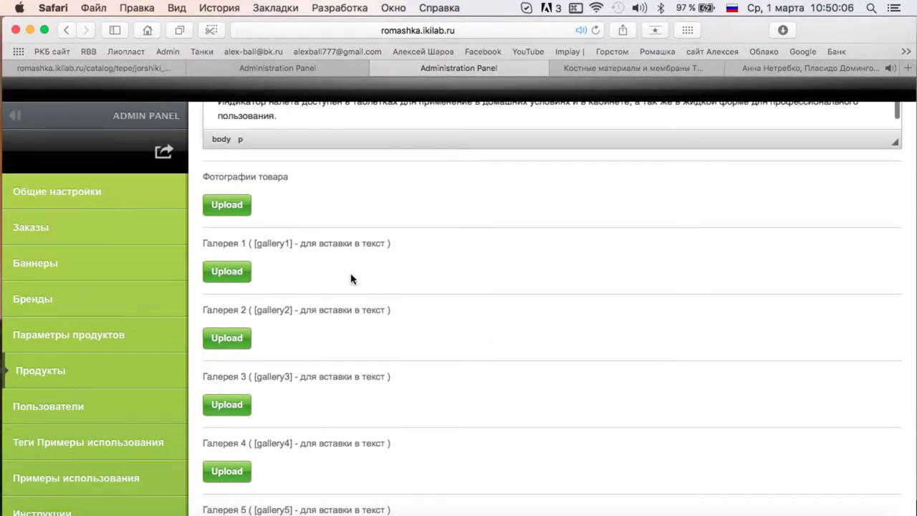
left_click_drag(347, 262, 236, 268)
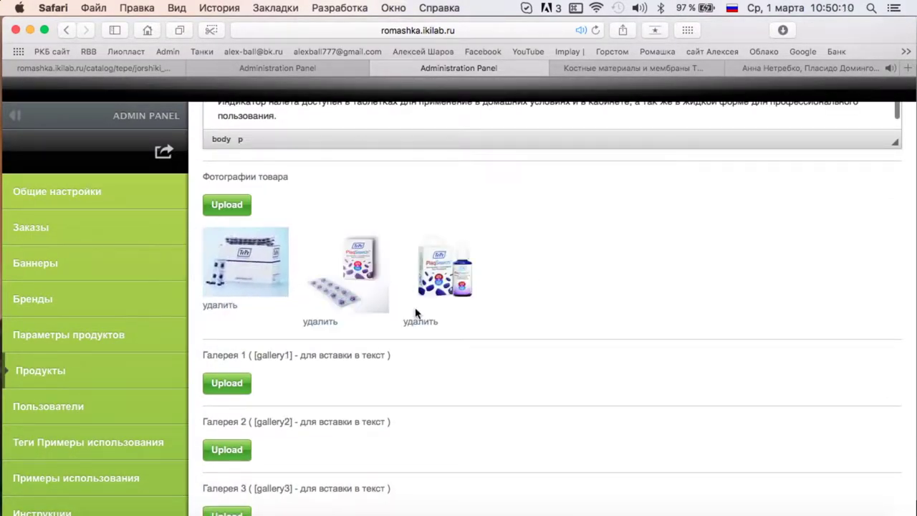
Set the product's Иконка NEW option to Да.
scroll(491, 307, "down", 2)
scroll(480, 221, "down", 20)
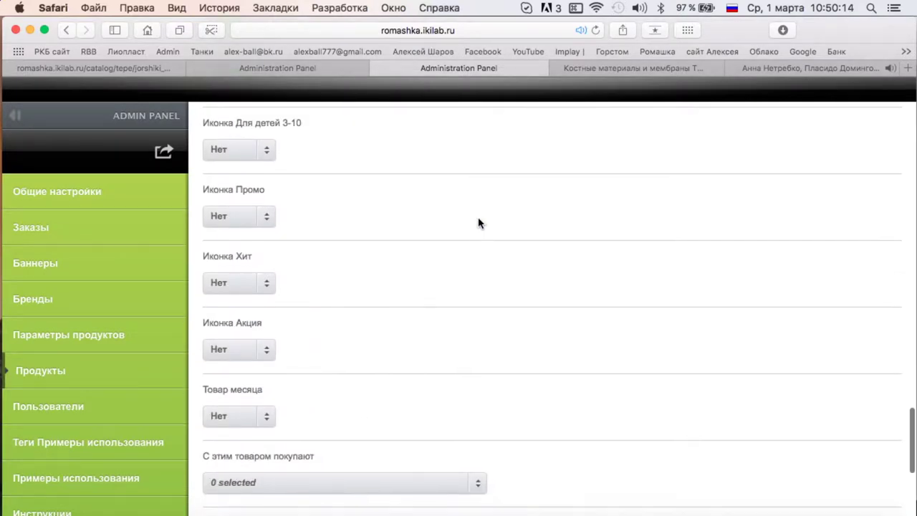
scroll(479, 223, "up", 8)
left_click(244, 236)
left_click(219, 268)
scroll(377, 270, "down", 2)
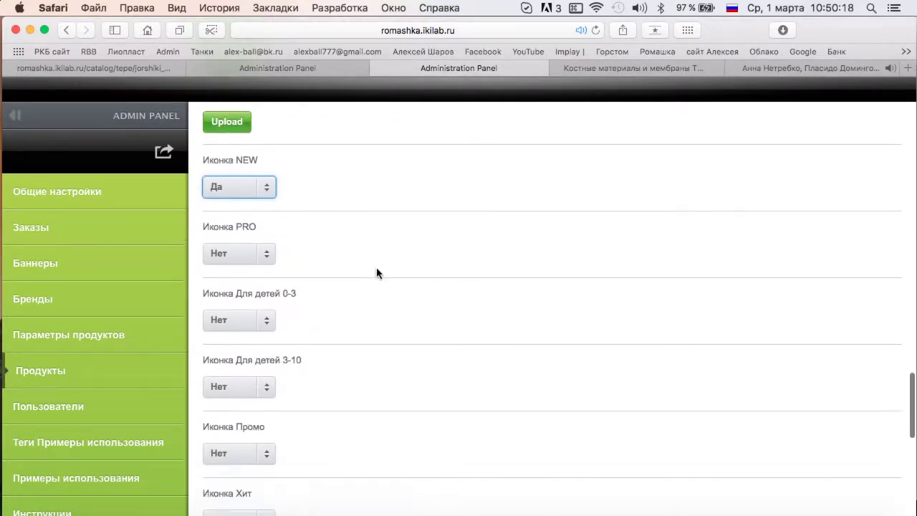
Look through the remaining product icon options, from Иконка PRO to Товар месяца.
left_click(263, 248)
left_click(350, 234)
scroll(391, 294, "down", 3)
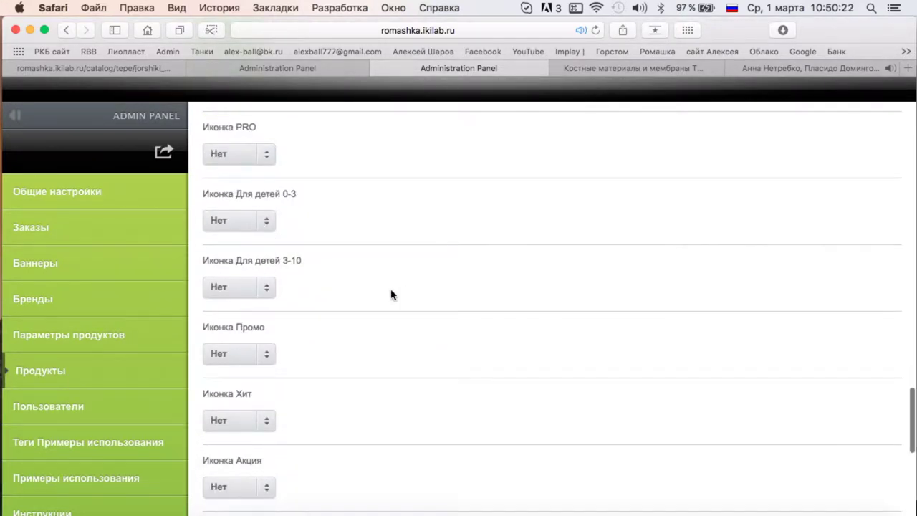
scroll(356, 264, "down", 2)
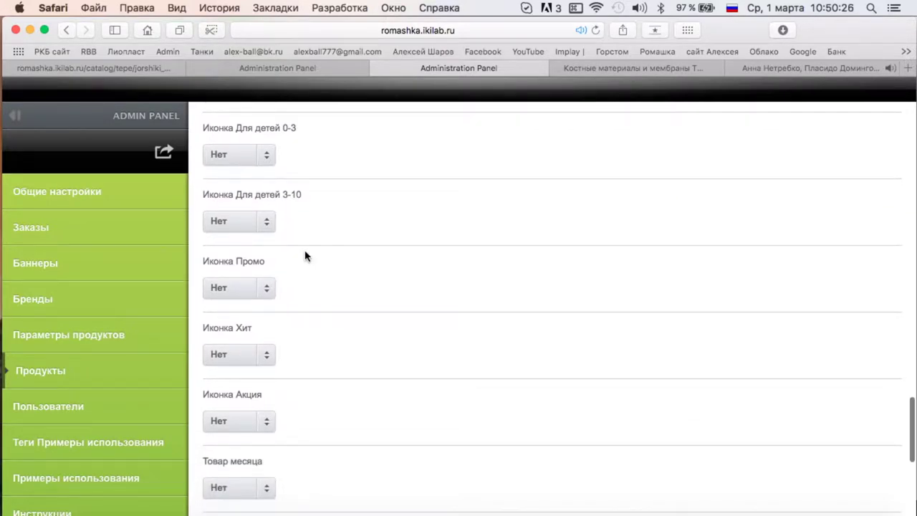
scroll(264, 226, "down", 8)
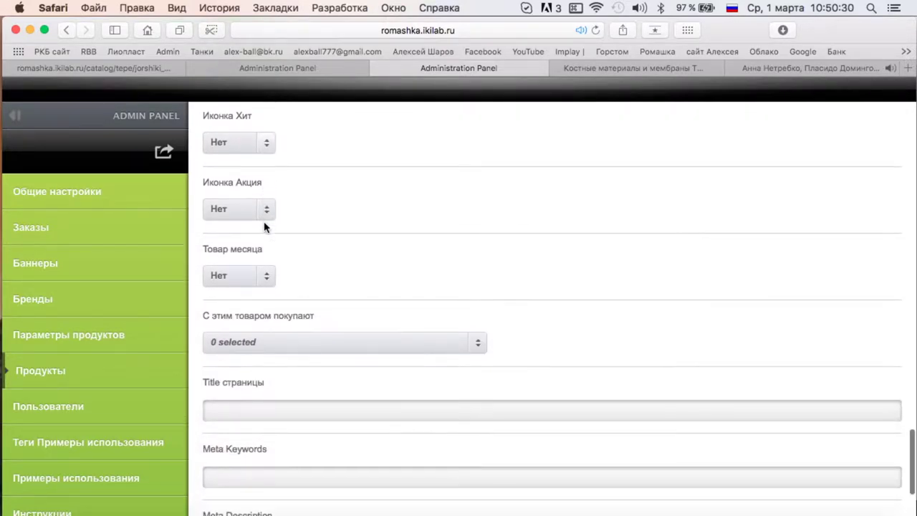
left_click(263, 247)
left_click(303, 242)
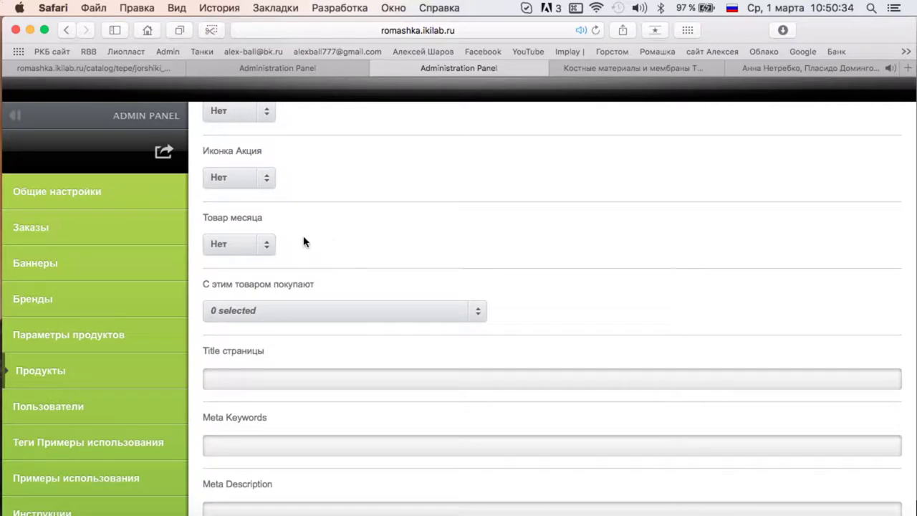
left_click(266, 248)
left_click(243, 263)
Save the plaque indicator tablets product and return to the products list.
scroll(260, 323, "down", 5)
left_click(246, 419)
left_click(230, 433)
left_click(226, 461)
left_click(215, 180)
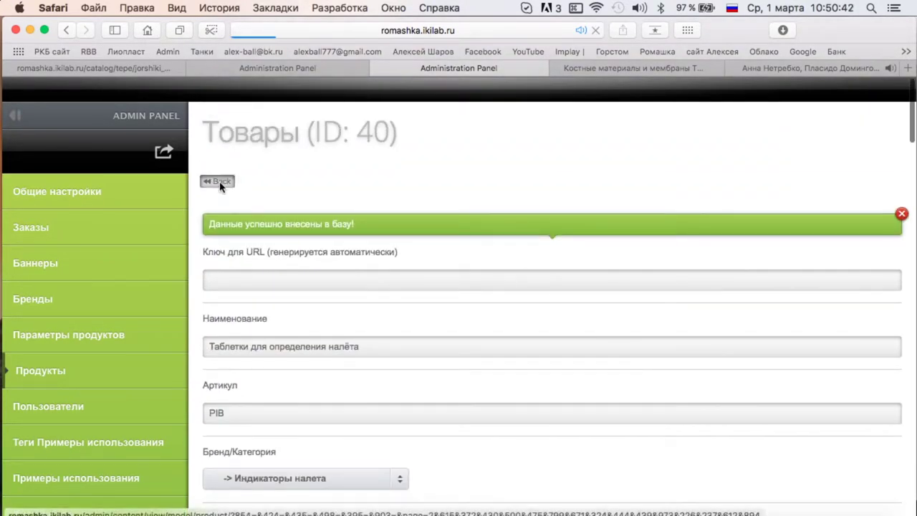
Duplicate the PIB tablets product and name the copy Жидкость для определения налёта 30 мл.
scroll(532, 327, "down", 10)
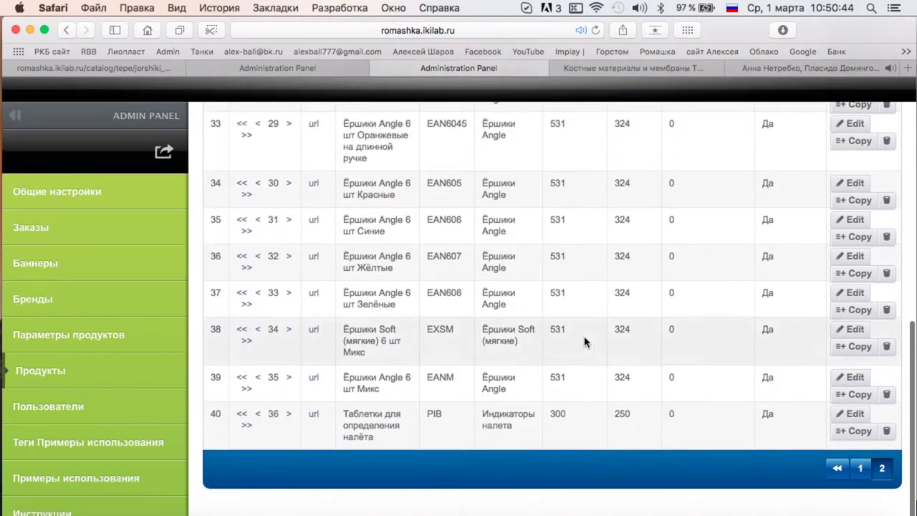
left_click(852, 431)
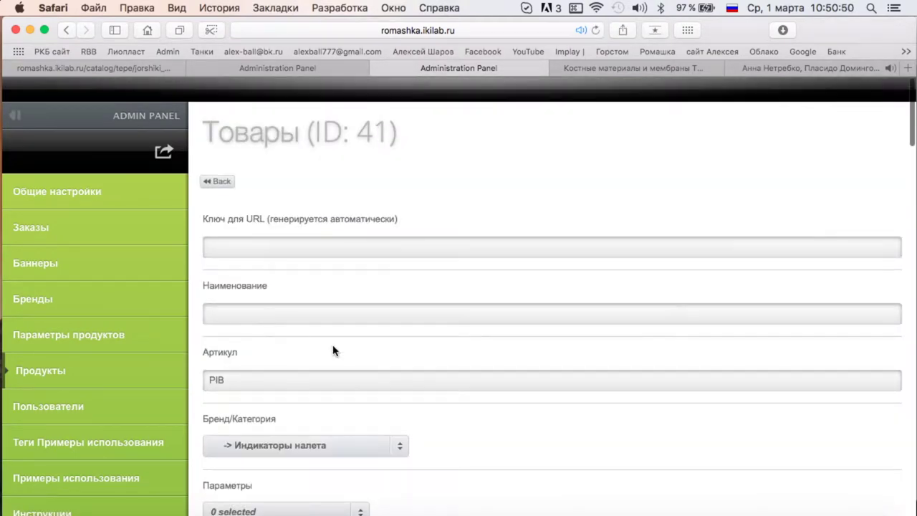
scroll(333, 351, "down", 7)
left_click_drag(209, 360, 360, 364)
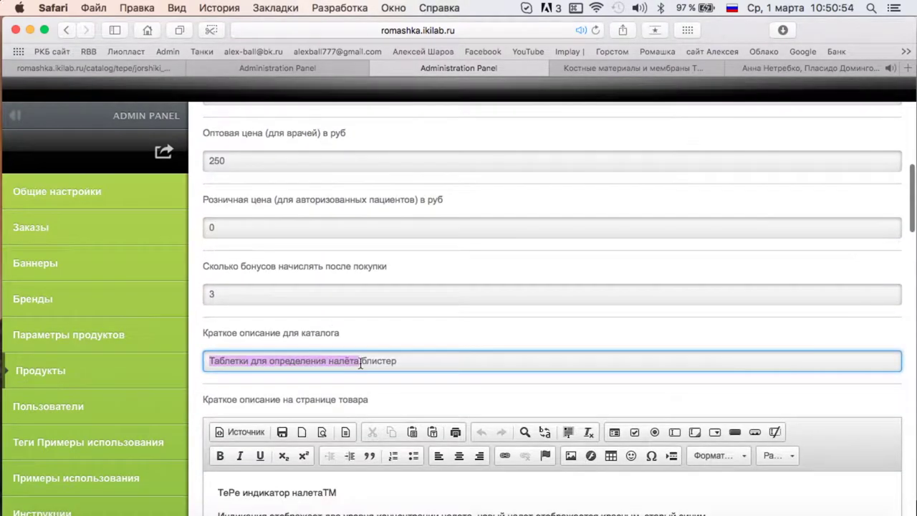
key("super+c")
scroll(345, 361, "up", 7)
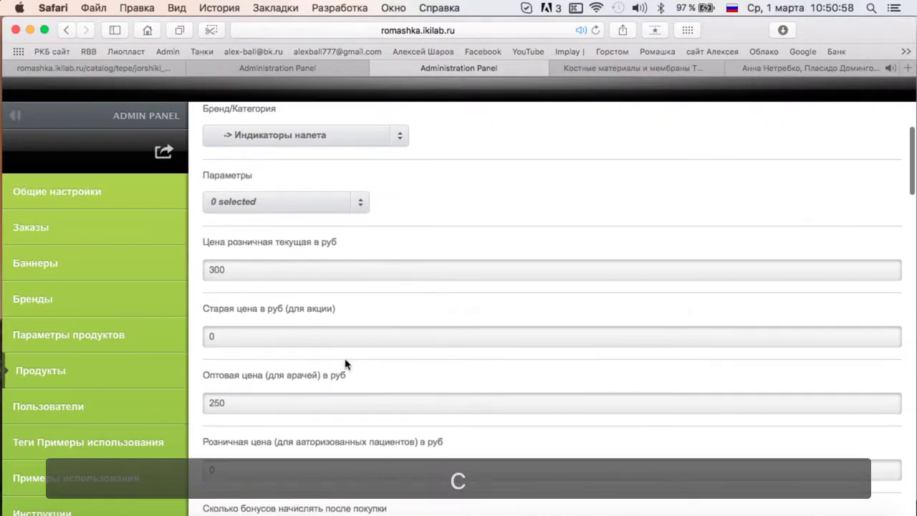
left_click(264, 207)
type("Жидкость")
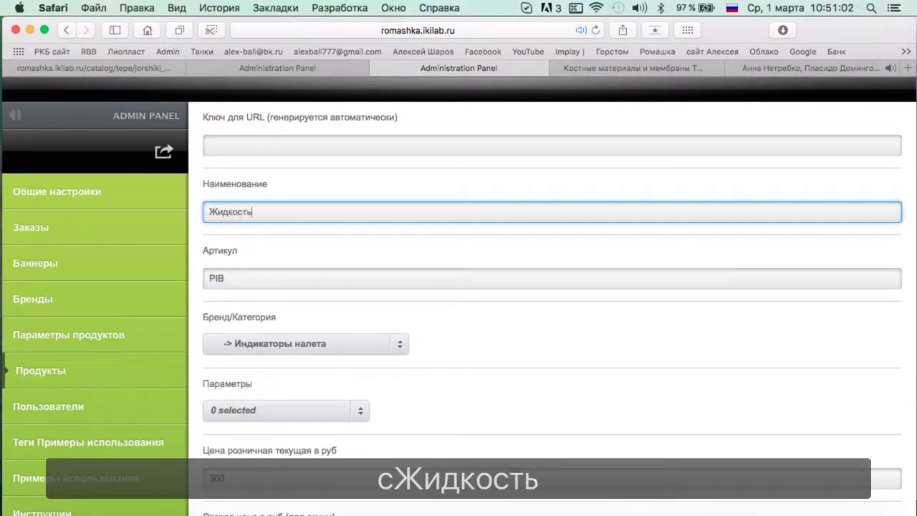
key("super+v")
type("30")
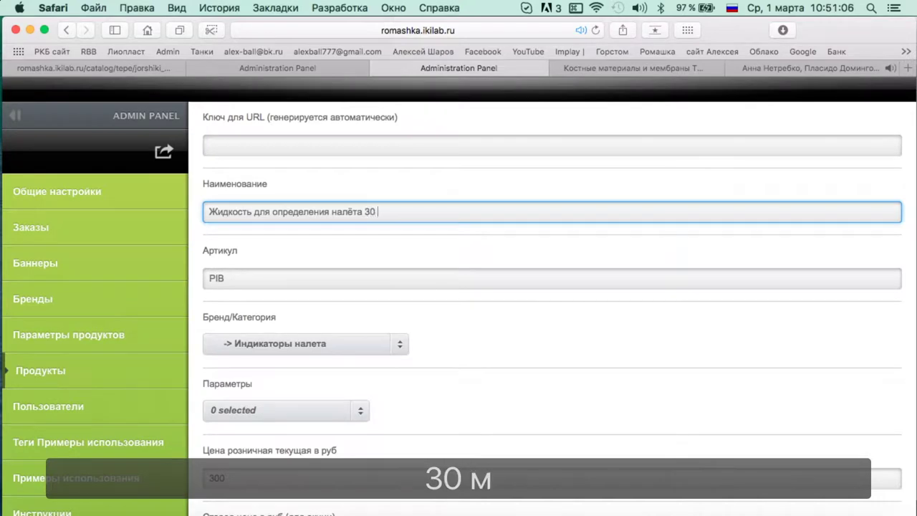
Edit the article's last letter and, using Прайс Ромашка 1.pdf in Preview, set the retail price to 910 and the wholesale price to 715.
scroll(240, 237, "down", 2)
left_click(235, 219)
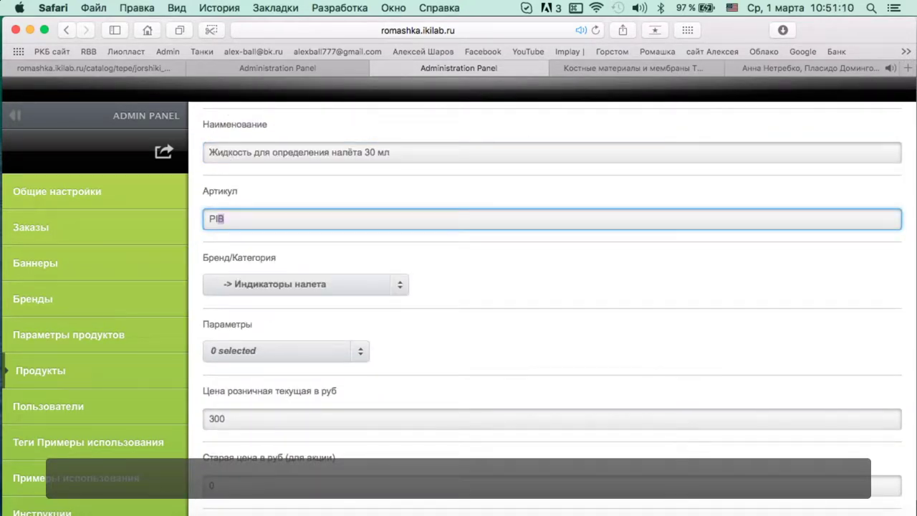
scroll(240, 226, "down", 5)
key("ctrl+Up")
left_click(143, 280)
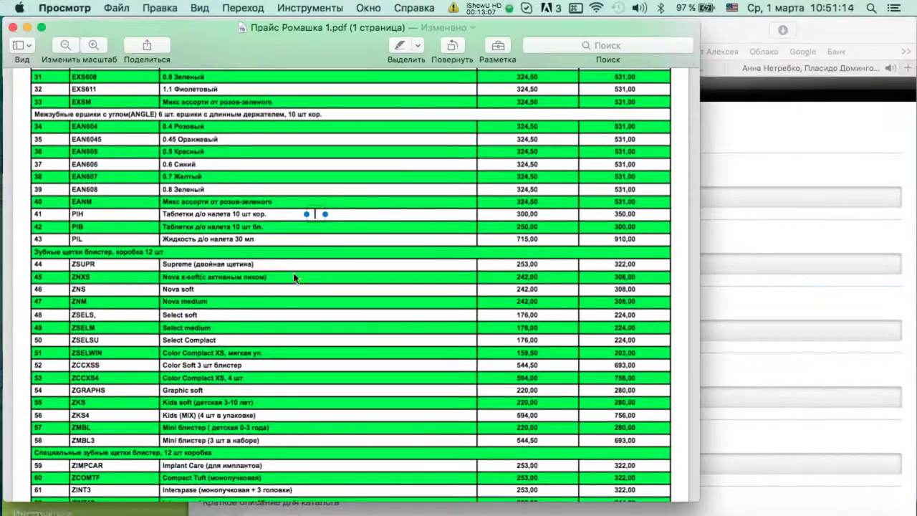
left_click(718, 249)
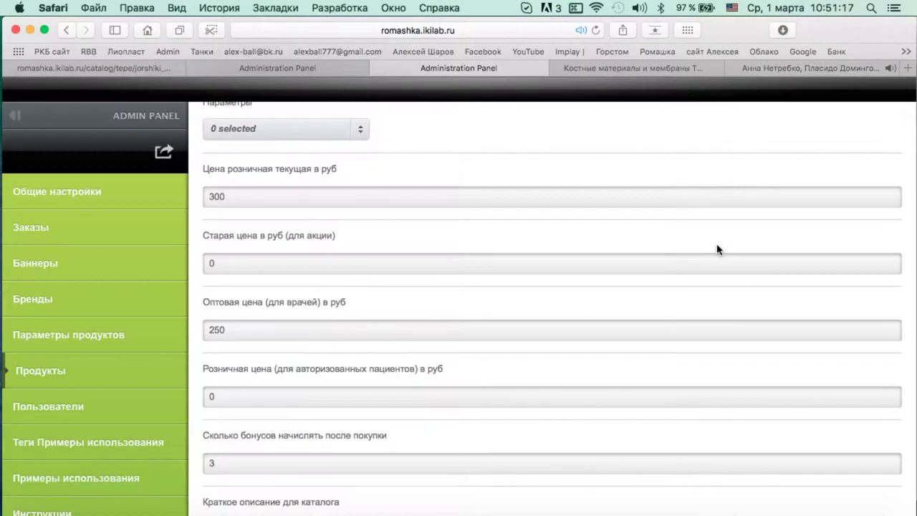
double_click(258, 197)
double_click(245, 329)
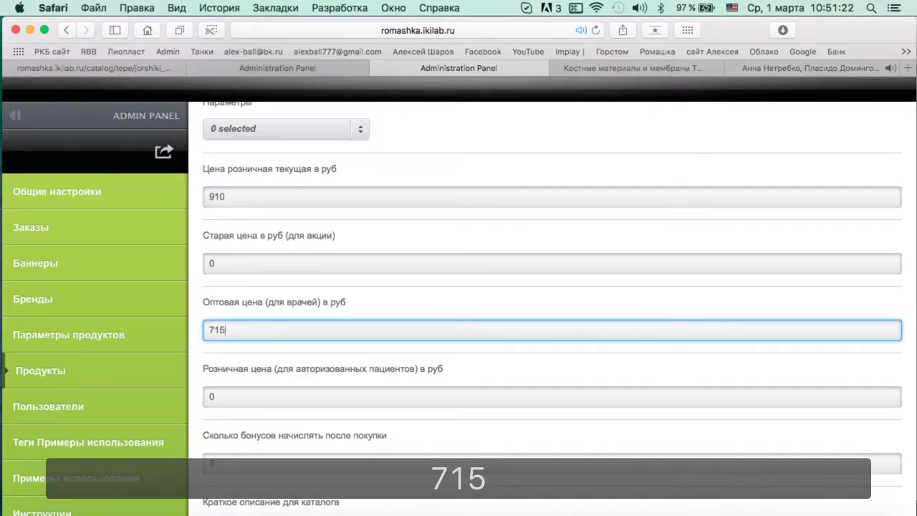
left_click(382, 311)
Set the number of bonuses credited after purchase to 9.
scroll(382, 311, "down", 3)
scroll(382, 311, "down", 2)
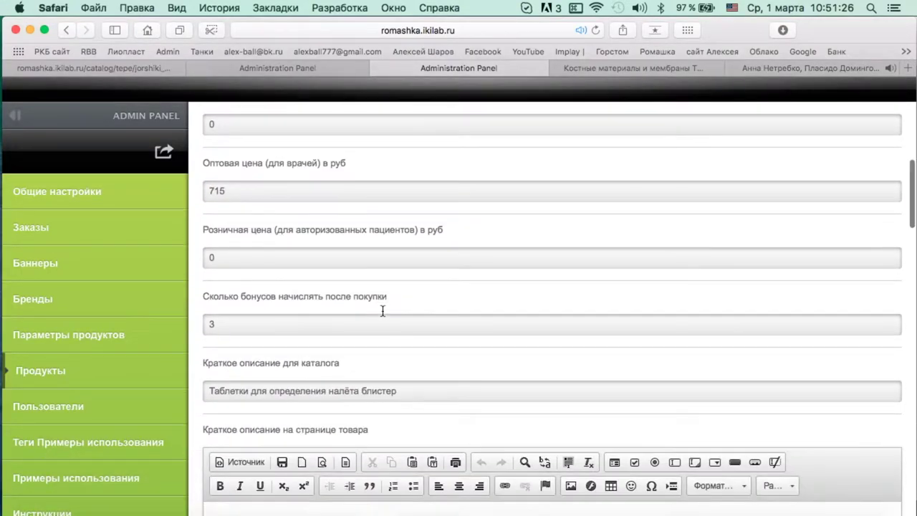
double_click(285, 293)
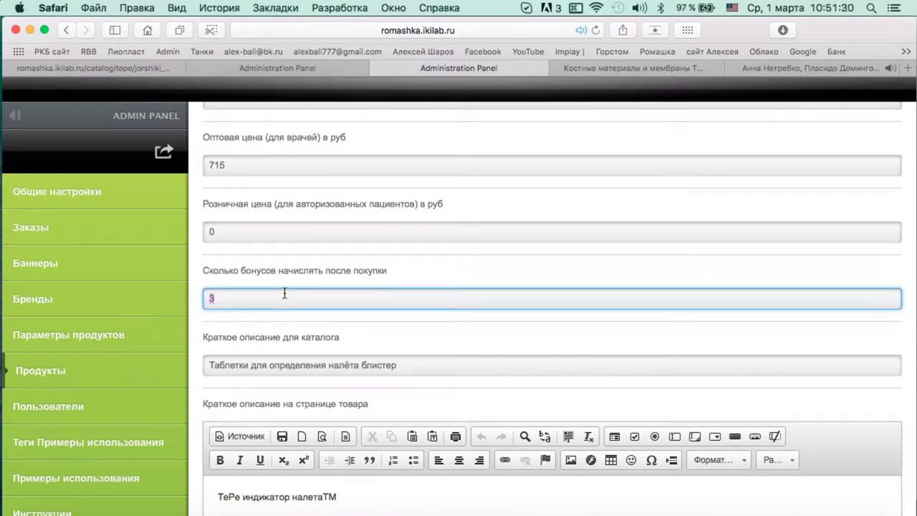
type("9")
left_click(440, 341)
scroll(440, 342, "up", 4)
scroll(440, 341, "down", 4)
scroll(252, 321, "down", 5)
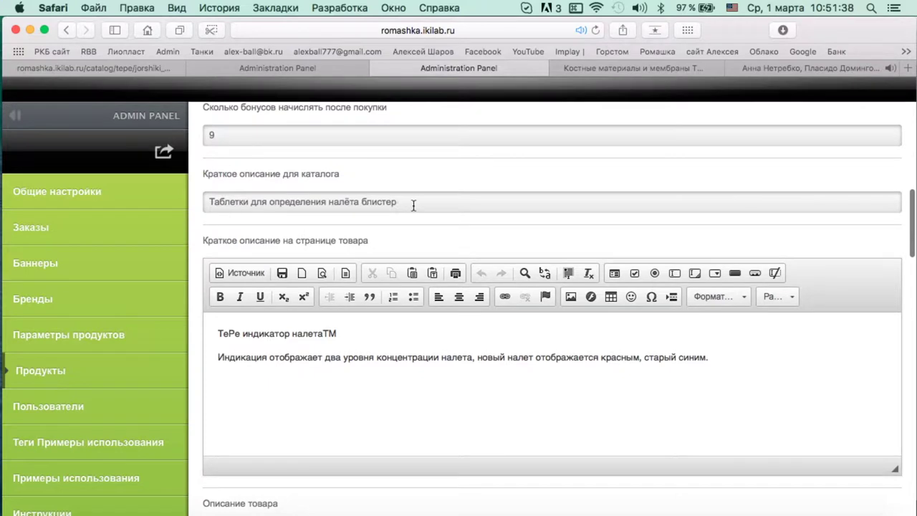
Review the product's descriptions and look through Таблица текста для сайта.numbers in Numbers for plaque indicator liquid text, returning to the product form in Safari.
scroll(413, 205, "down", 4)
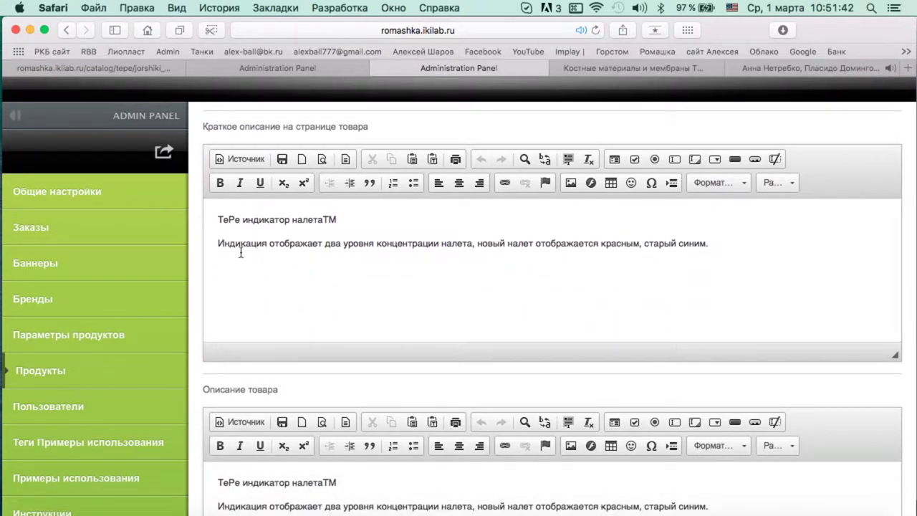
scroll(242, 254, "down", 7)
key("ctrl+Up")
left_click(272, 266)
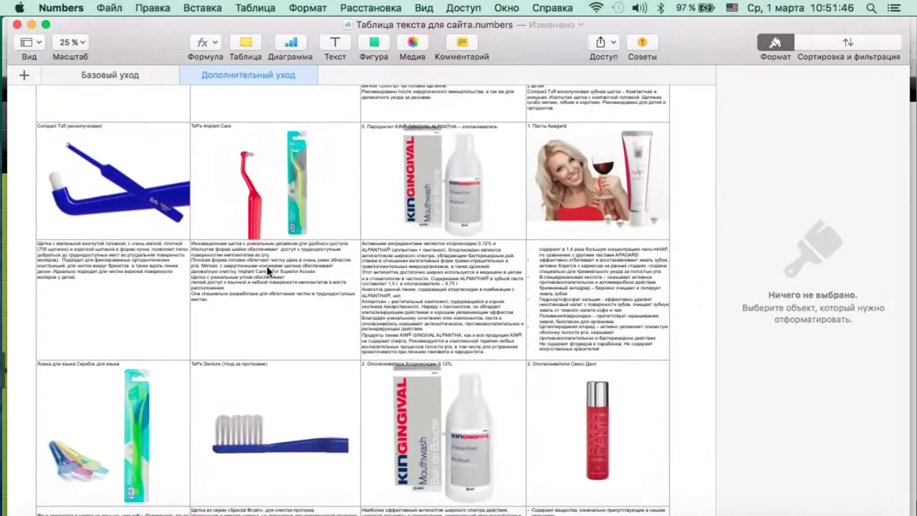
scroll(272, 267, "up", 10)
scroll(341, 246, "down", 15)
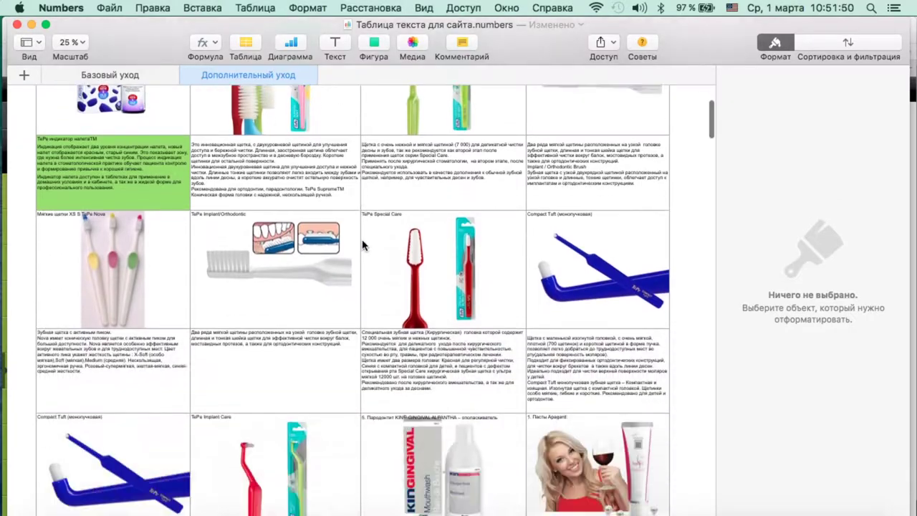
scroll(363, 245, "down", 15)
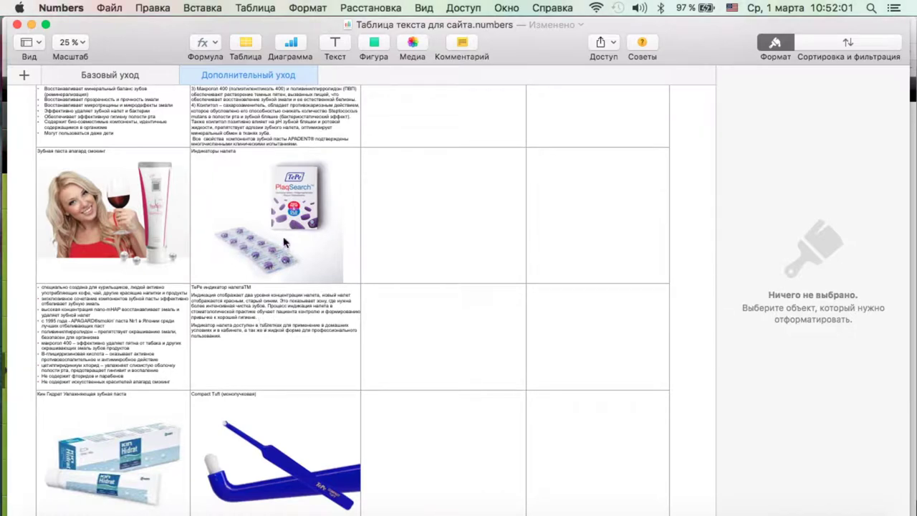
scroll(306, 353, "down", 15)
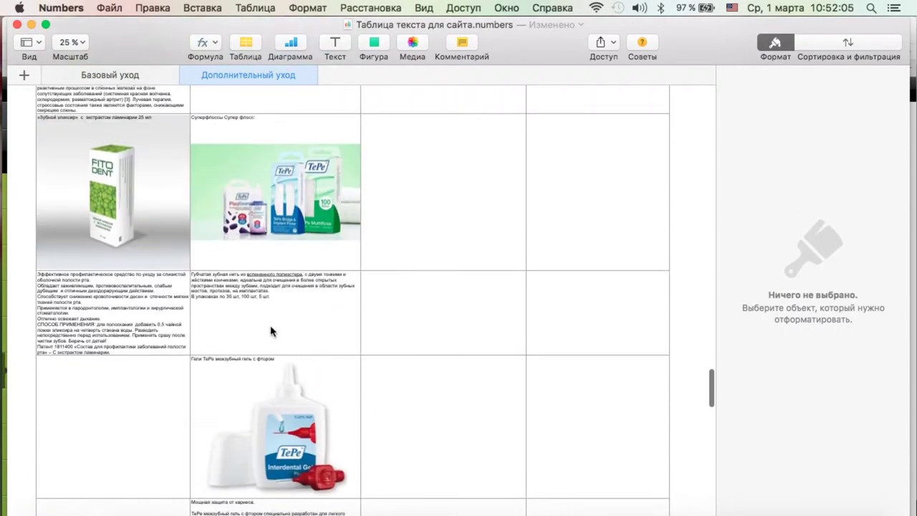
scroll(266, 323, "down", 10)
key("ctrl+Up")
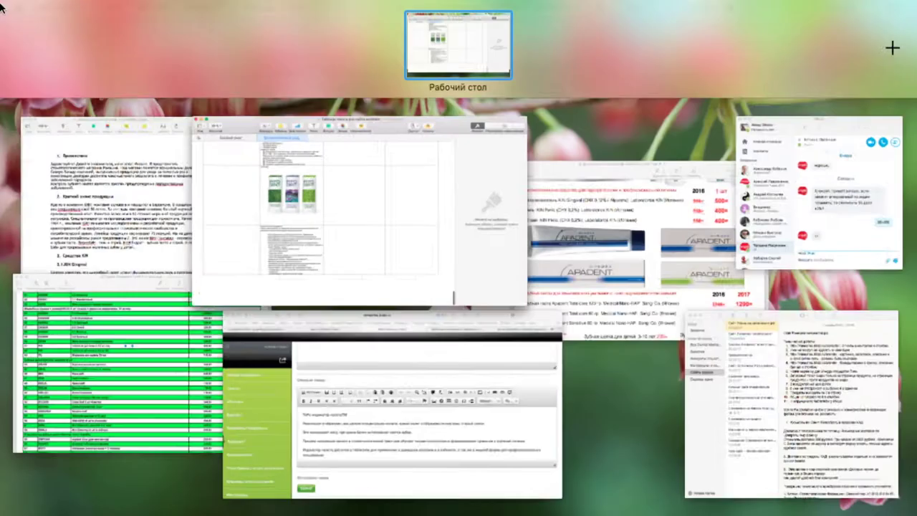
left_click(417, 424)
scroll(358, 287, "down", 4)
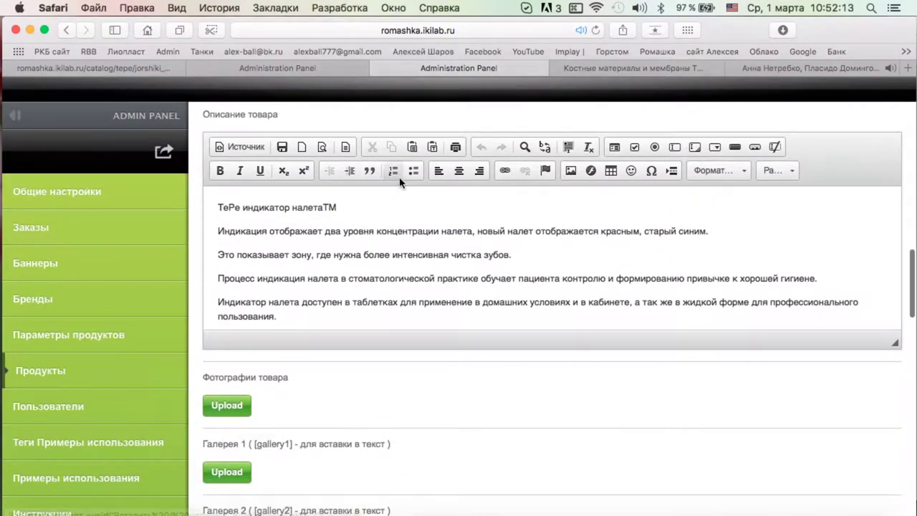
Tag the seven plaque liquid images green, from 9_2_plaqsearch_cotton.jpg to TePe-PlaqSearch.jpg without the already tagged tablet images, and upload them as product photos.
left_click(224, 385)
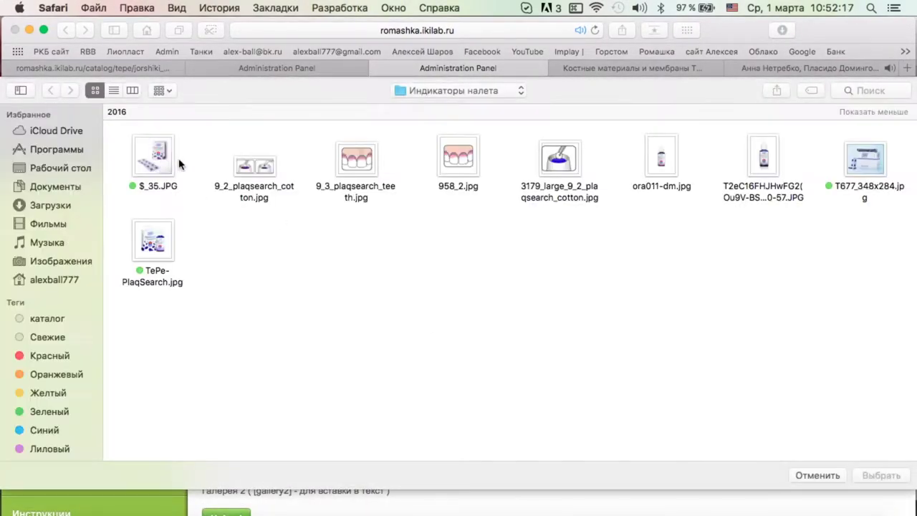
left_click(160, 250)
left_click(259, 169, "super")
left_click(362, 166, "super")
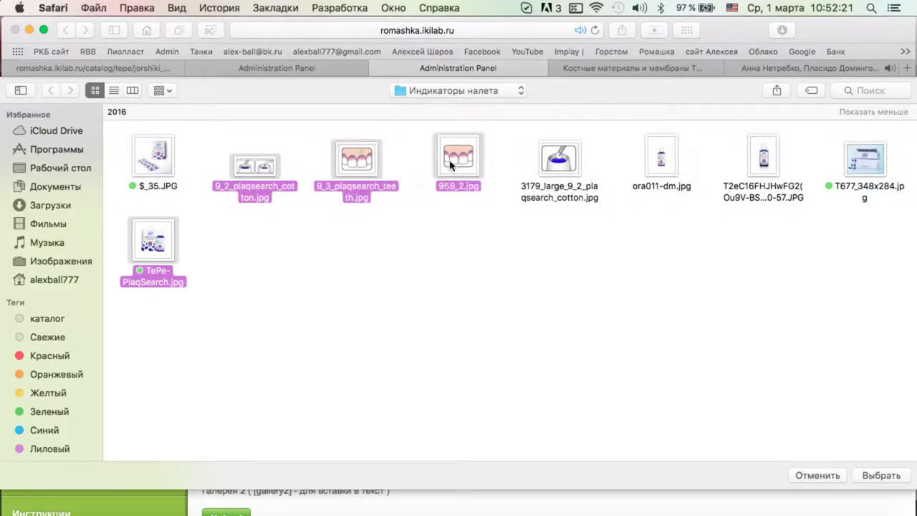
left_click(553, 163, "super")
left_click(655, 174, "super")
left_click(767, 173, "super")
right_click(768, 174)
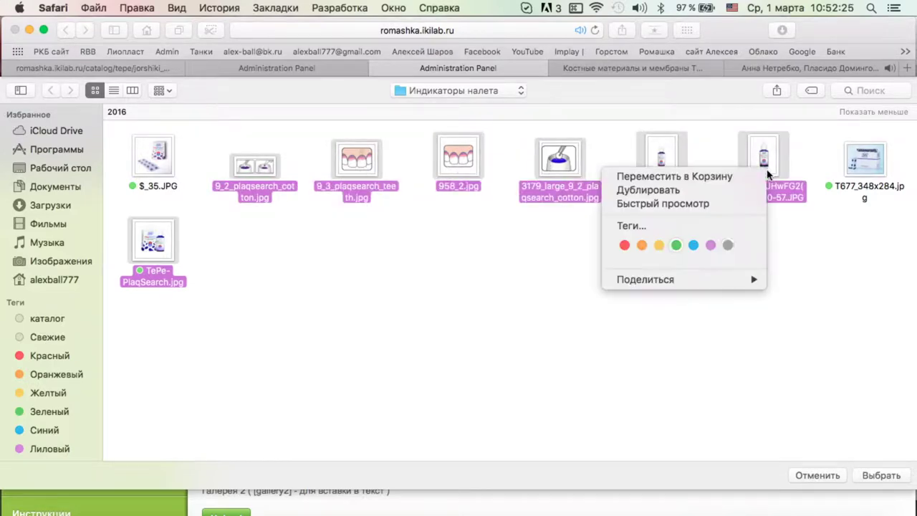
left_click(679, 246)
key("Return")
Reorder the product photos, putting the large bottle shot first and moving the box-and-bottle shot up to the end of the first row.
scroll(547, 361, "down", 5)
scroll(543, 339, "up", 5)
scroll(542, 338, "down", 5)
scroll(440, 287, "up", 1)
left_click_drag(737, 281, 232, 279)
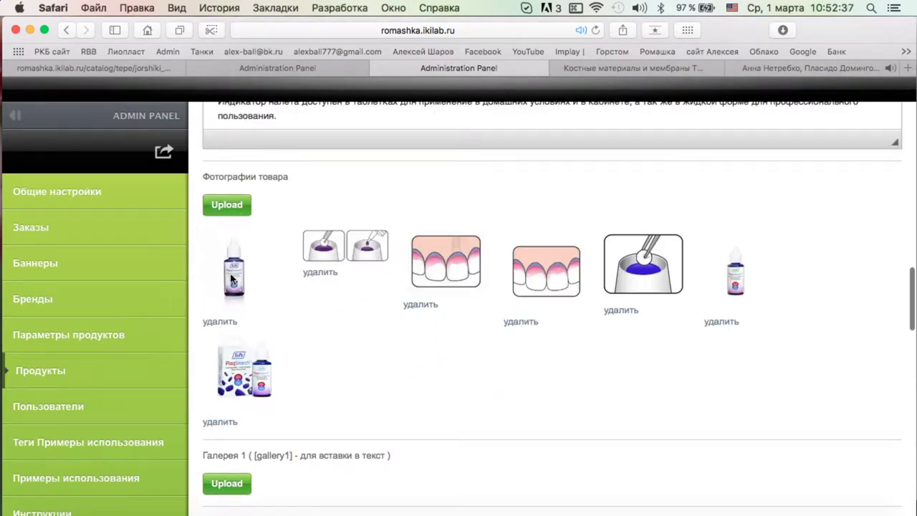
left_click_drag(492, 278, 445, 273)
left_click_drag(271, 356, 743, 269)
Set the PRO icon to Да and Товар месяца to Нет for the liquid product.
scroll(421, 328, "down", 15)
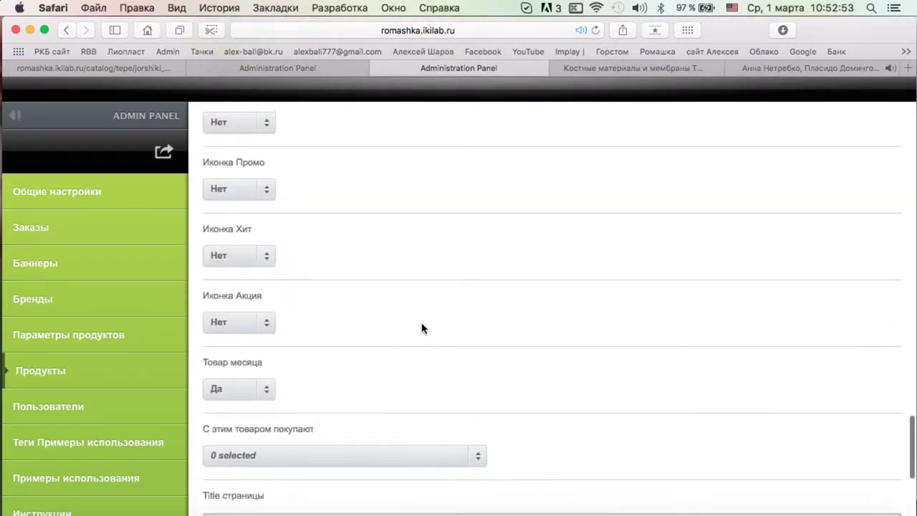
scroll(422, 328, "down", 10)
left_click(239, 413)
left_click(241, 455)
scroll(333, 446, "up", 10)
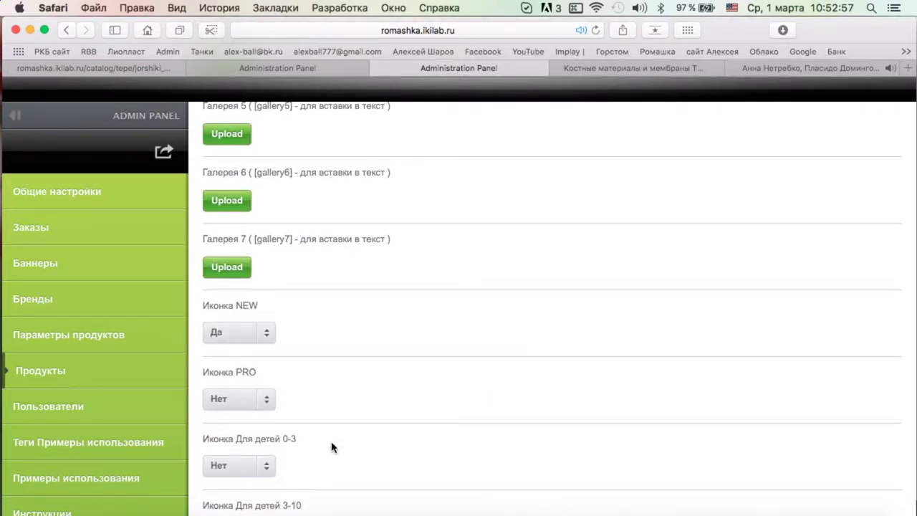
scroll(332, 447, "down", 2)
left_click(239, 334)
left_click(265, 367)
scroll(403, 323, "down", 3)
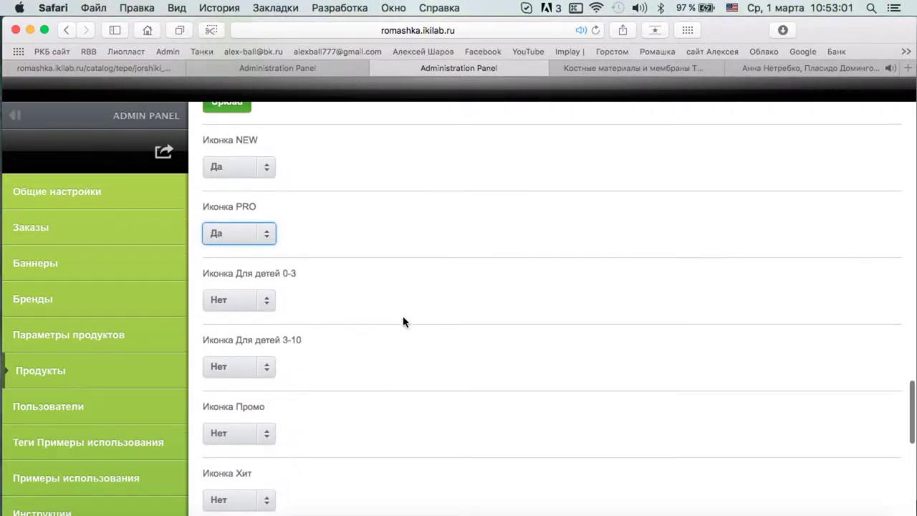
scroll(348, 297, "down", 5)
left_click(250, 440)
left_click(247, 459)
Choose Таблетки для определения налёта as the related product under С этим товаром покупают.
scroll(338, 365, "down", 8)
left_click(298, 208)
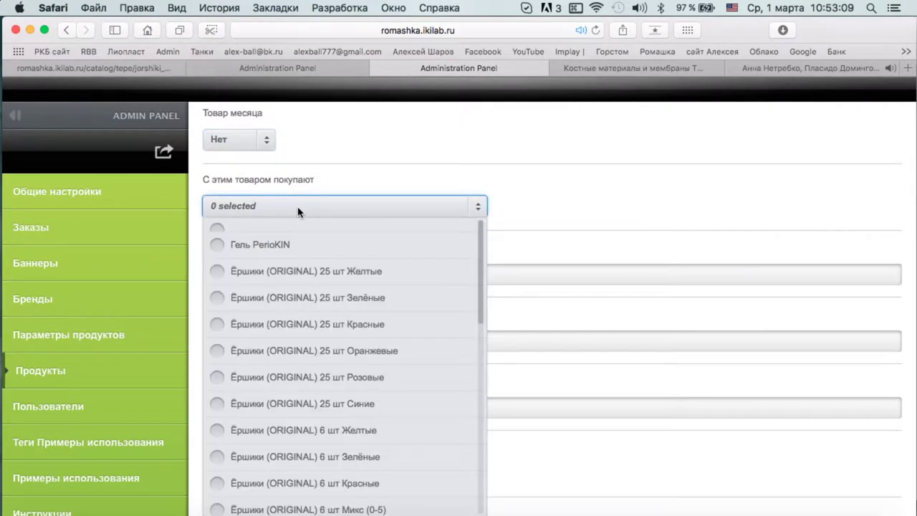
scroll(317, 328, "down", 10)
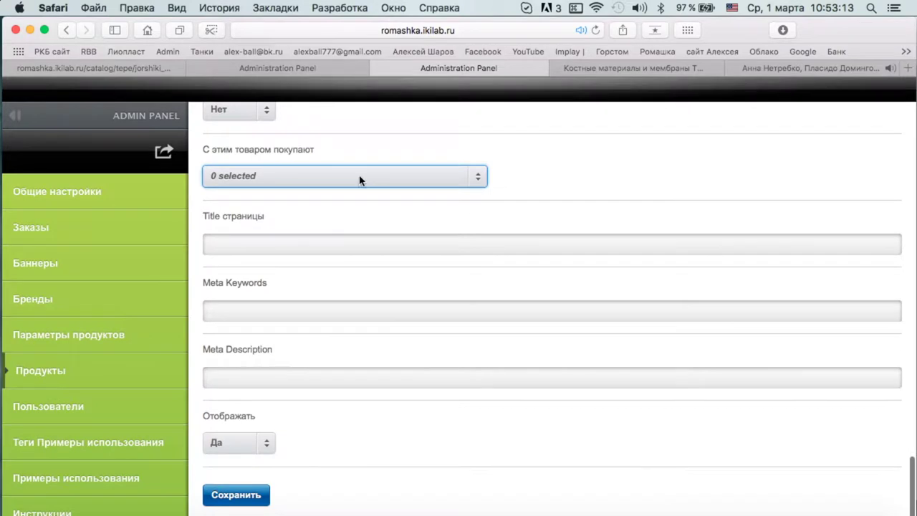
scroll(360, 180, "down", 2)
left_click(337, 150)
left_click(290, 152)
left_click(287, 152)
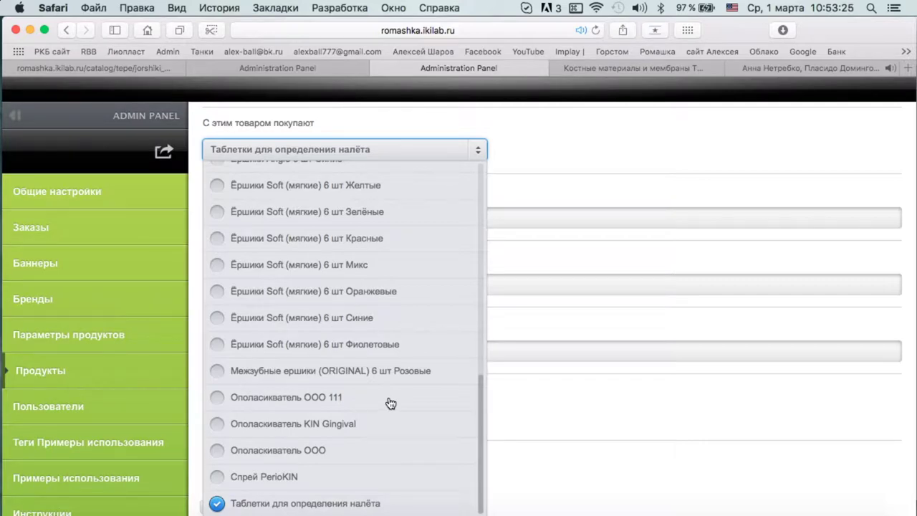
left_click(512, 433)
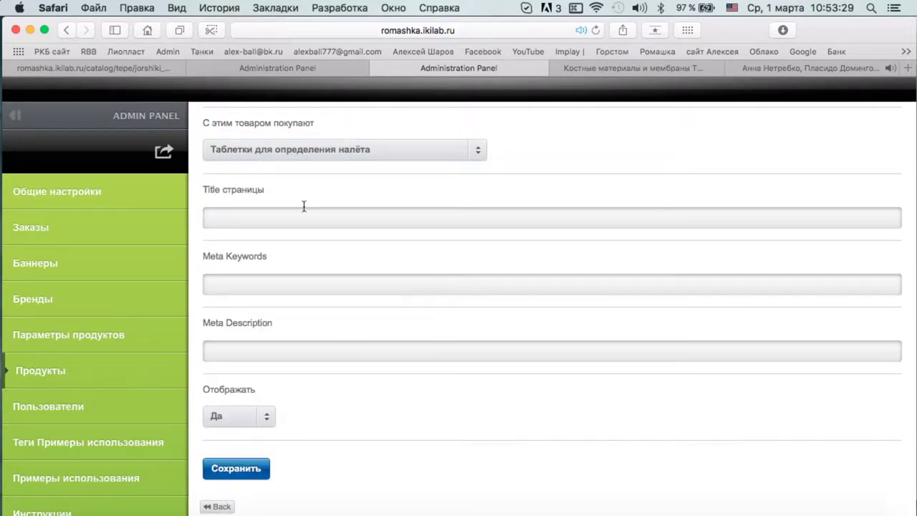
Save the plaque indicator liquid product and return to its entry in the products list.
left_click(215, 467)
left_click(217, 180)
scroll(533, 285, "down", 10)
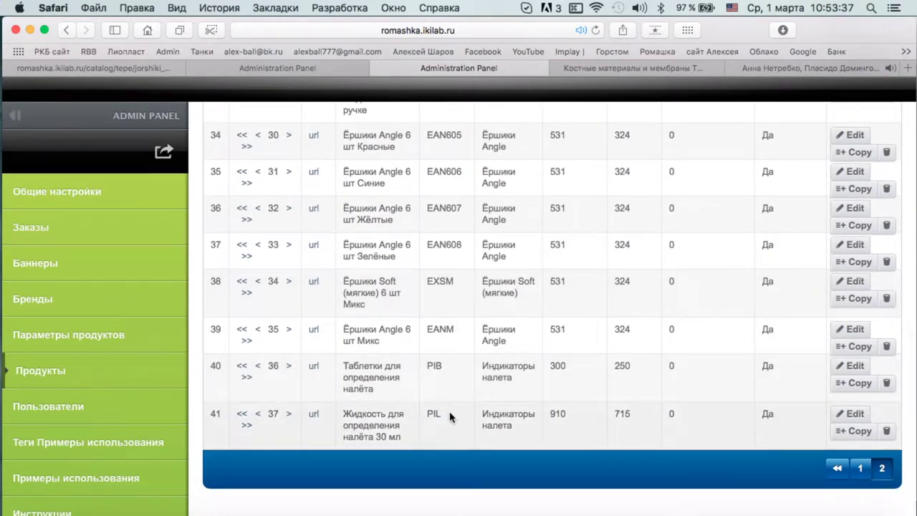
Check the toothbrush rows in Прайс Ромашка 1.pdf in Preview and find the TePe Supreme section of лекция полная по всем продуктам.pages in Pages.
key("ctrl+Up")
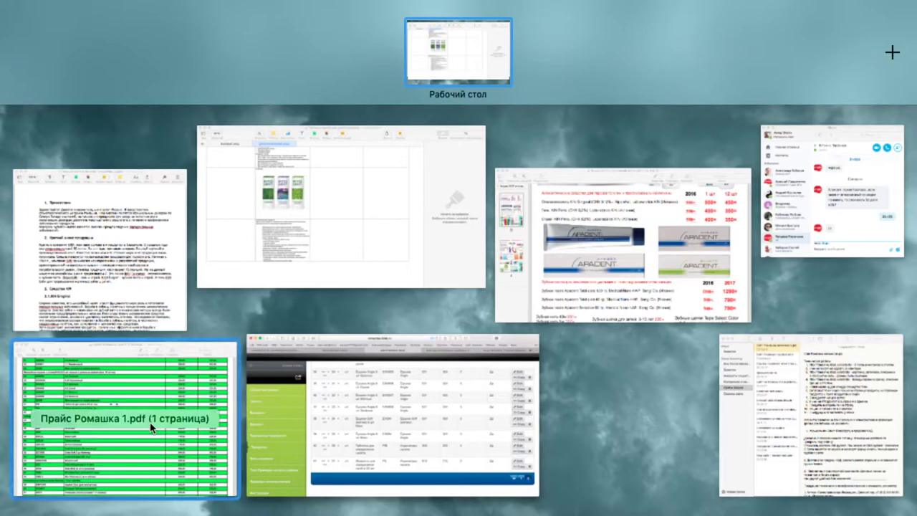
left_click(151, 425)
scroll(366, 231, "up", 1)
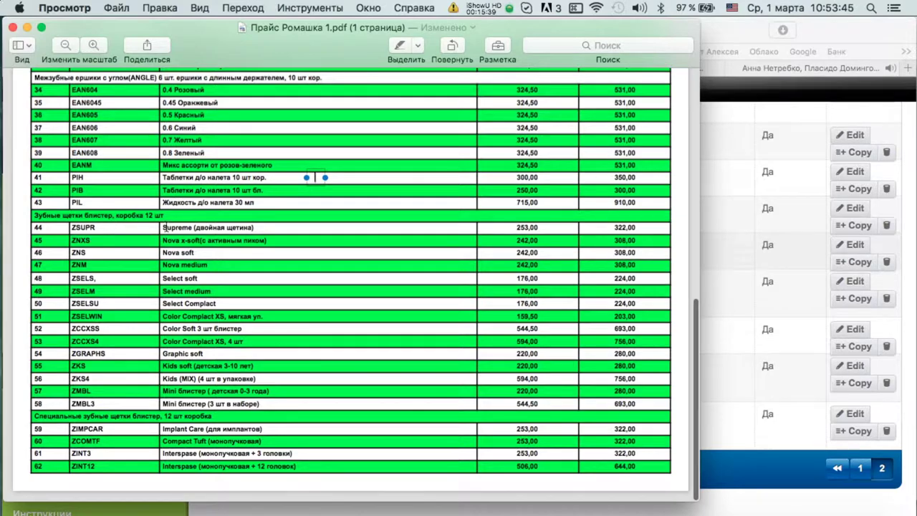
left_click(719, 148)
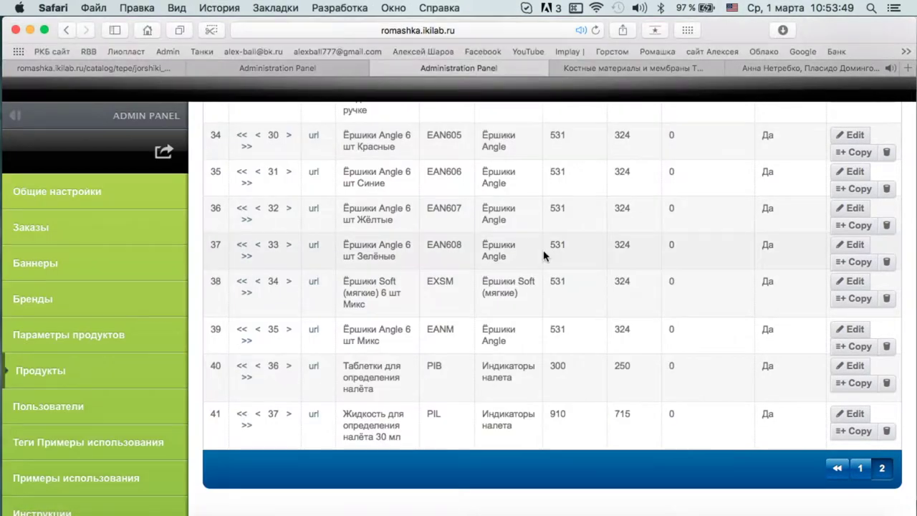
key("ctrl+Up")
left_click(107, 297)
scroll(337, 267, "down", 8)
scroll(338, 267, "down", 15)
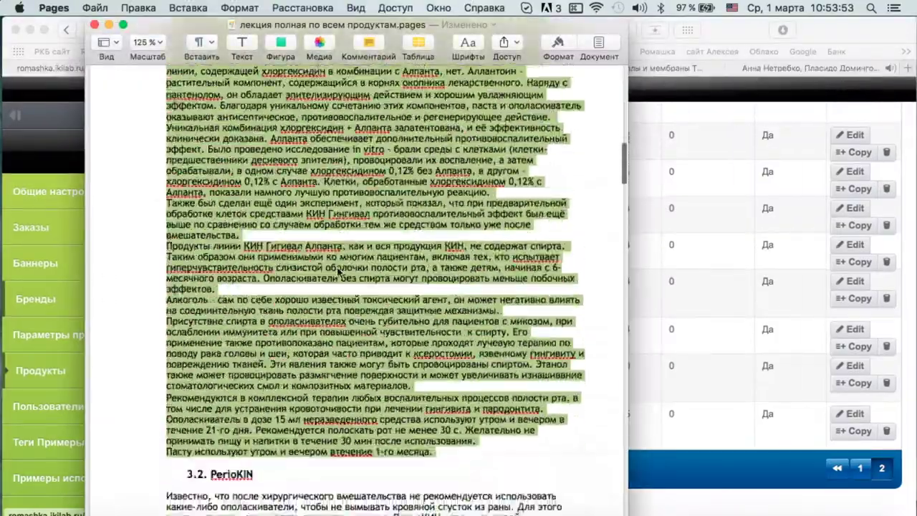
scroll(338, 267, "down", 5)
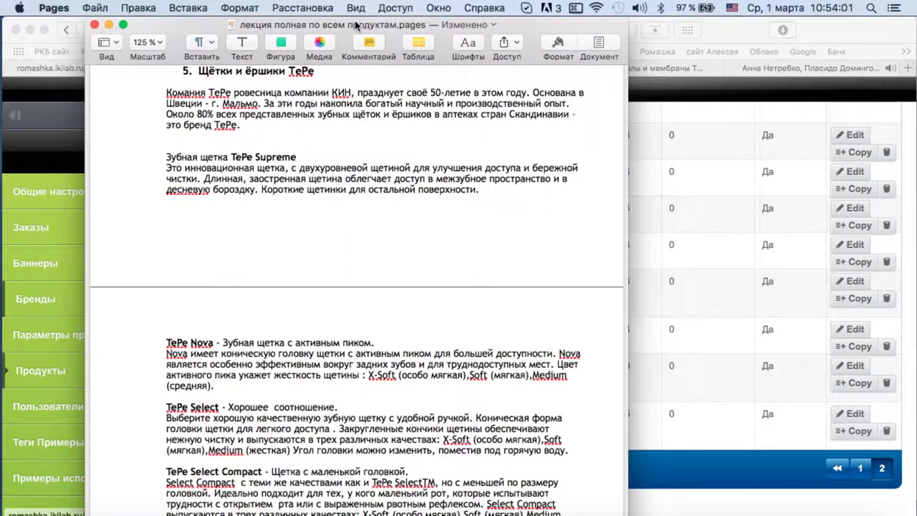
left_click_drag(181, 22, 98, 21)
left_click(716, 34)
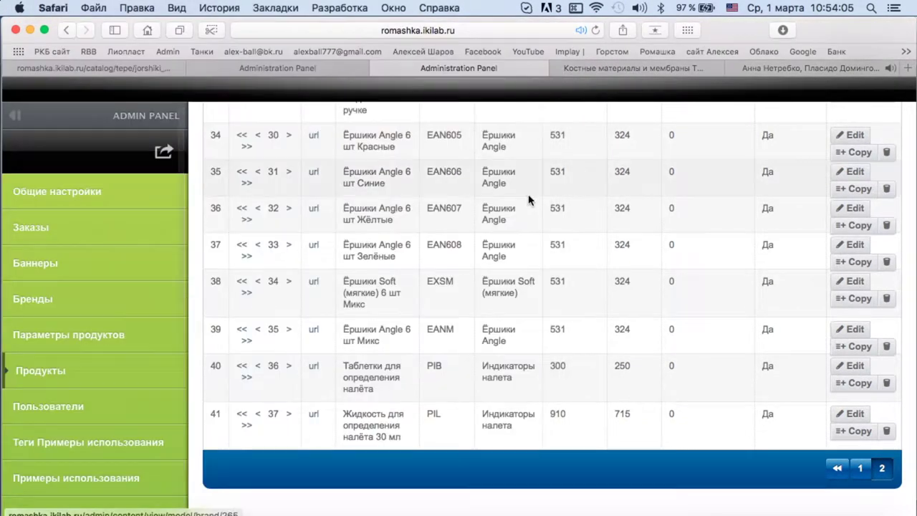
Create a new product and name it Зубная щетка TePe Supreme, copying the heading from the Pages lecture document.
scroll(456, 435, "up", 10)
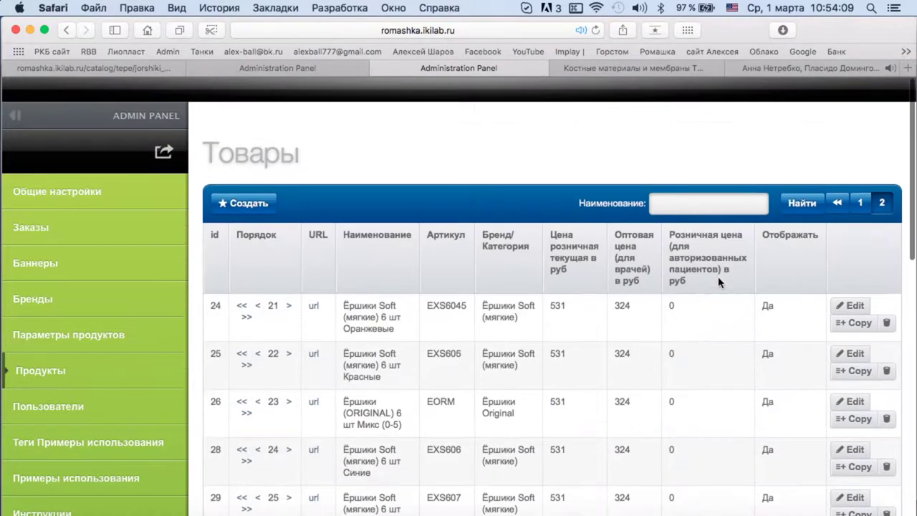
left_click(237, 180)
key("ctrl+Up")
left_click(144, 339)
key("ctrl+Up")
left_click(107, 310)
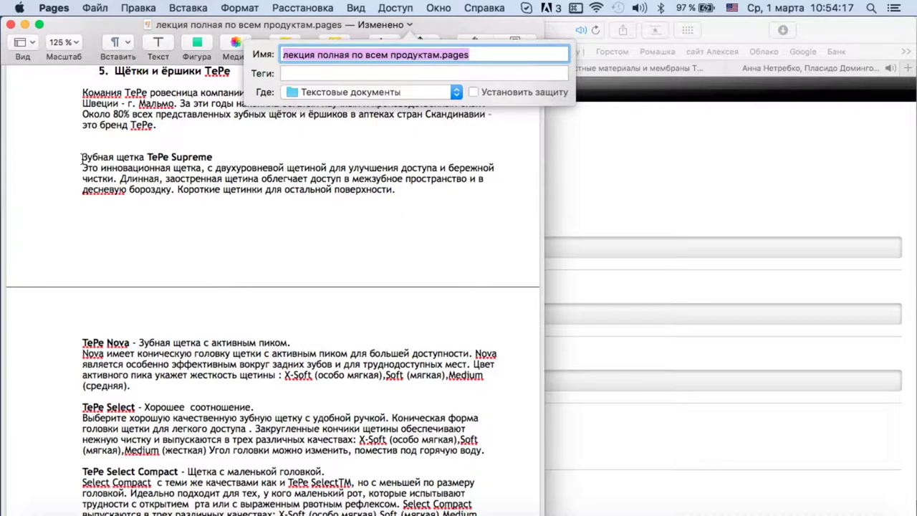
left_click_drag(82, 158, 217, 162)
key("super+c")
key("super+Tab")
left_click(362, 315)
key("super+v")
Set the new toothbrush's article to ZSUPR and its brand/category to Щётки профессиональные.
left_click(257, 379)
type("ZSUPR")
left_click(343, 445)
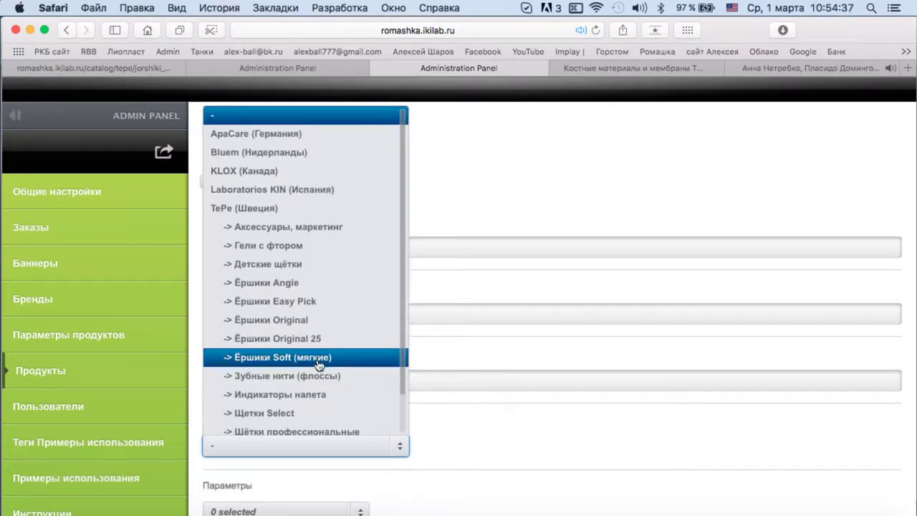
left_click(301, 431)
Examine the toothbrush's available parameter options and the Параметры продуктов section, returning to the product form without selecting any.
scroll(335, 329, "down", 3)
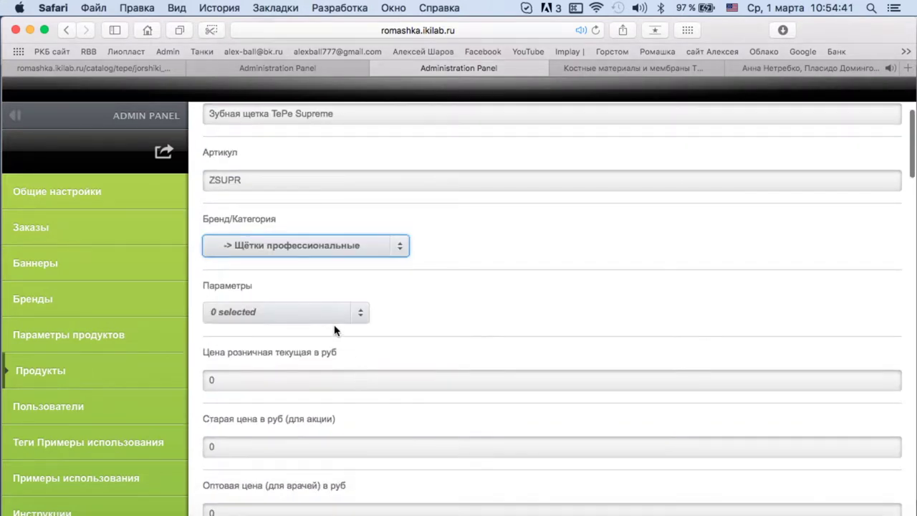
left_click(317, 311)
scroll(387, 308, "down", 2)
left_click(362, 213)
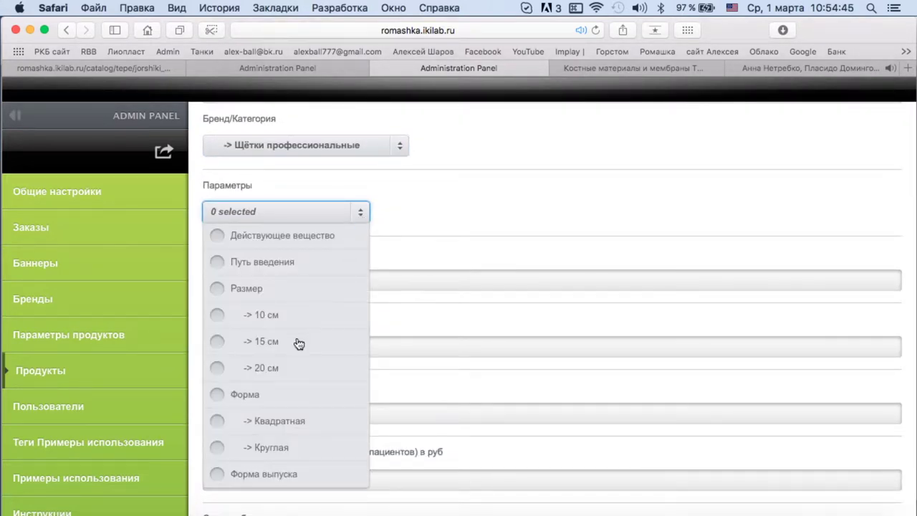
left_click(348, 215)
scroll(283, 180, "down", 2)
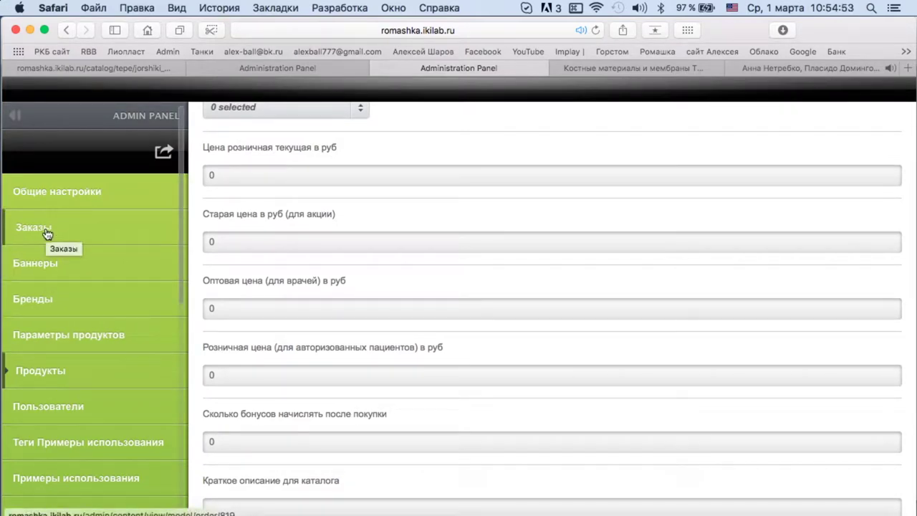
left_click(50, 336)
key("super+[")
scroll(413, 339, "up", 4)
scroll(413, 340, "down", 2)
scroll(413, 340, "up", 2)
scroll(414, 340, "down", 3)
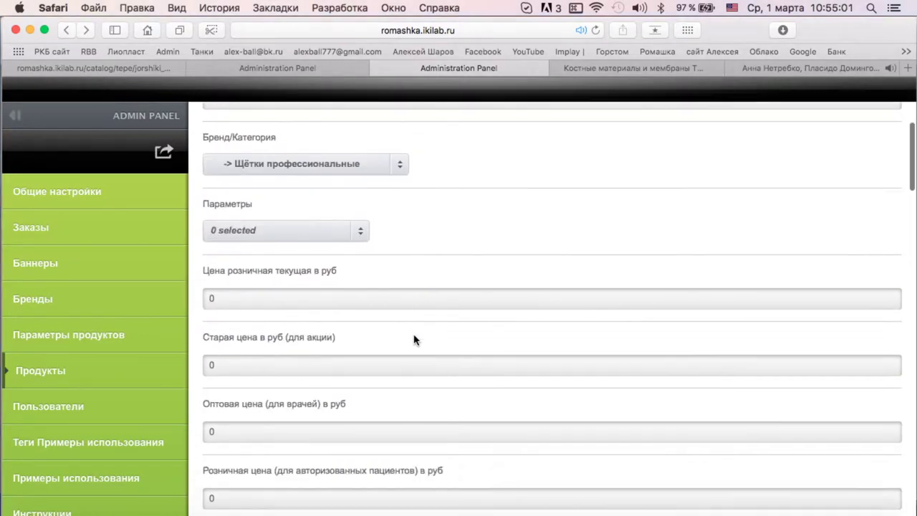
scroll(414, 339, "down", 1)
scroll(310, 180, "down", 1)
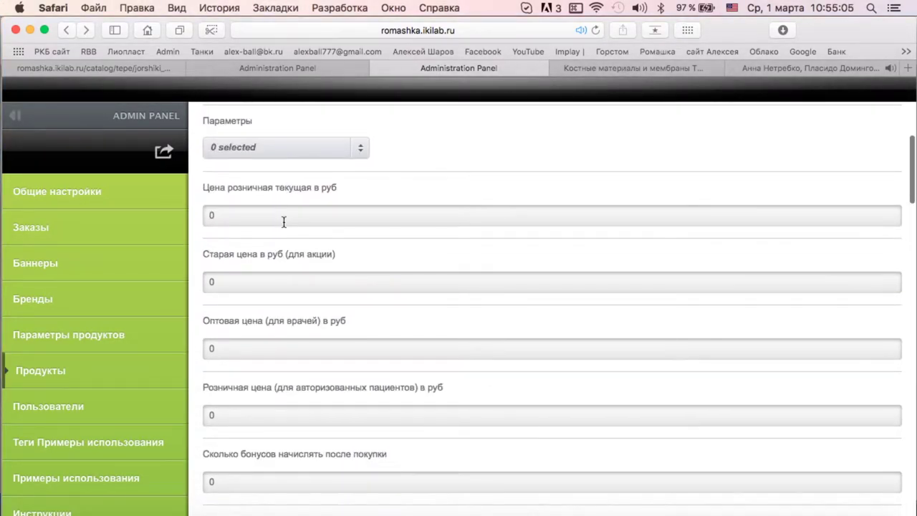
Using the ZSUPR row of Прайс Ромашка 1.pdf in Preview, set the toothbrush's retail price to 322 and wholesale price to 253.
key("ctrl+Up")
left_click(162, 368)
scroll(298, 203, "down", 1)
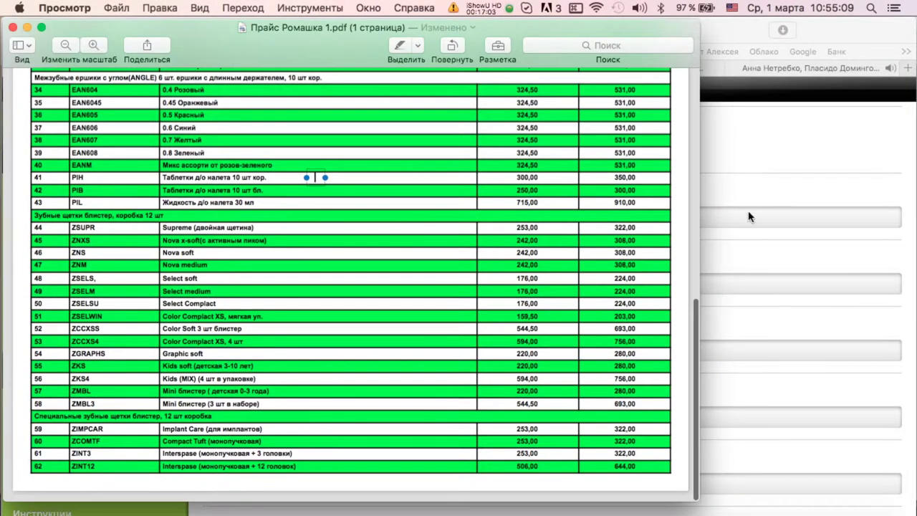
left_click(748, 229)
left_click(300, 212)
type("3")
left_click(266, 351)
type("2")
scroll(385, 340, "down", 4)
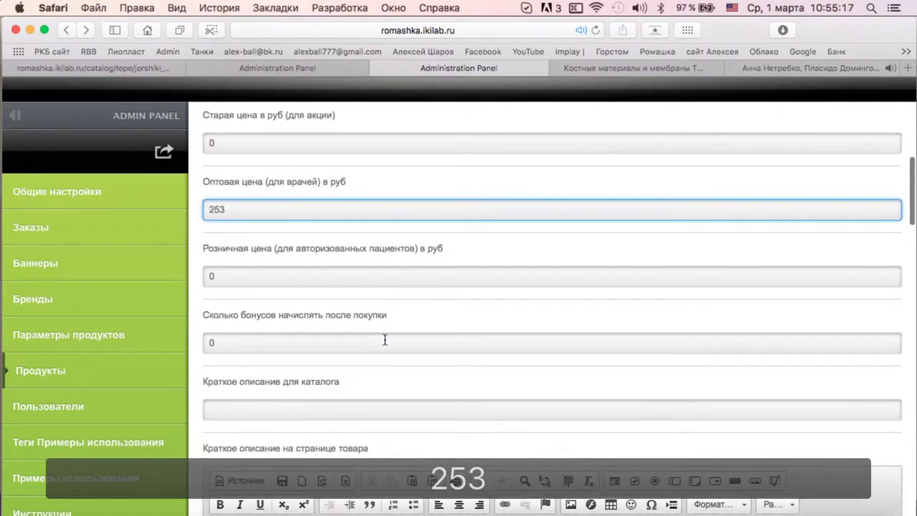
Set the number of bonuses credited after purchase of the toothbrush to 2,5.
left_click(385, 339)
type("2")
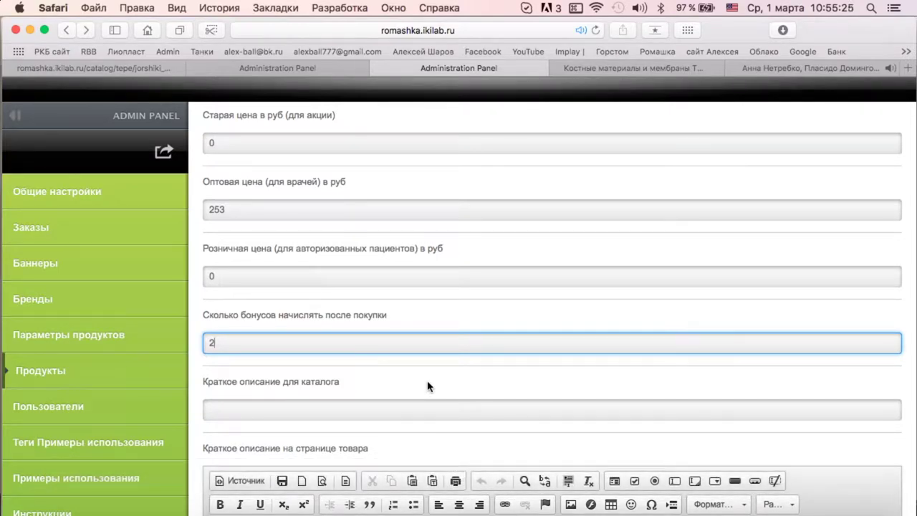
type("^5")
key("BackSpace")
key("F12")
key("BackSpace")
type(",")
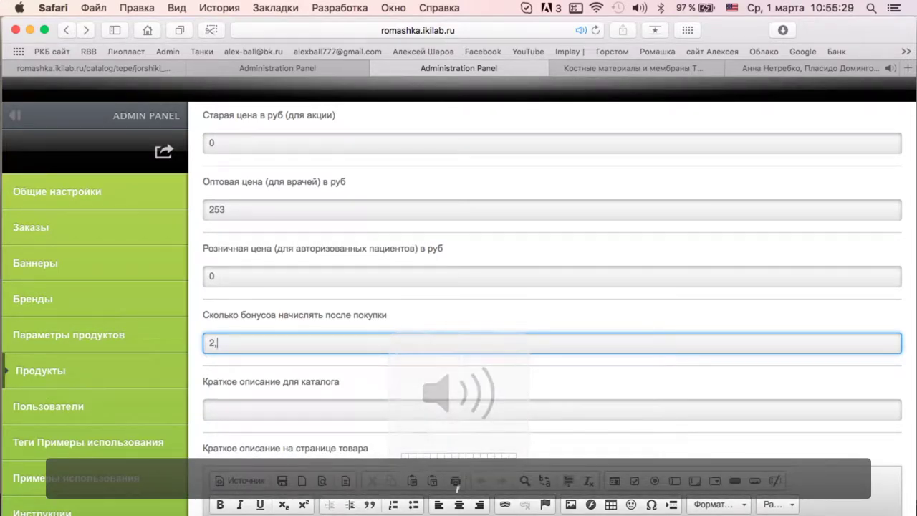
type("5")
Fill the catalogue short description with the copied product name followed by "Двойная подстрижка 5000 щетинок".
scroll(415, 348, "up", 10)
triple_click(406, 167)
key("super+c")
scroll(406, 169, "down", 10)
left_click(386, 313)
key("super+v")
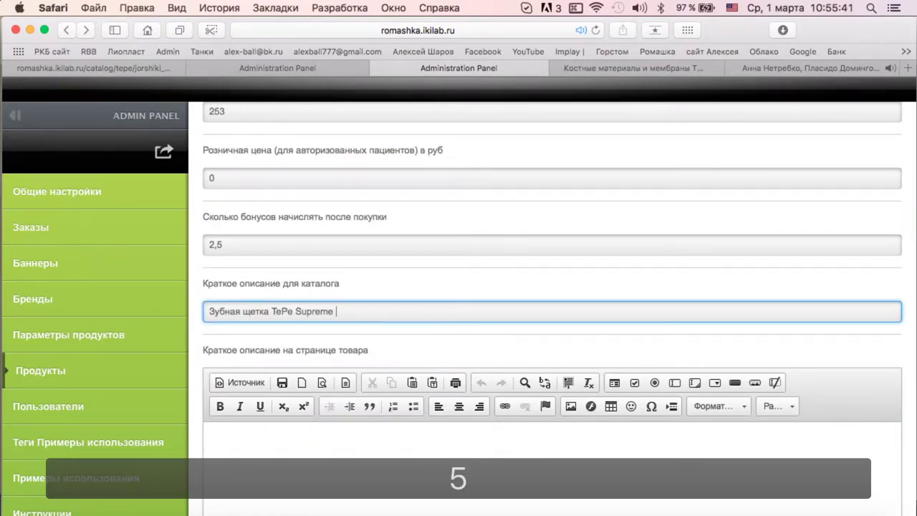
type("Ldjqydz")
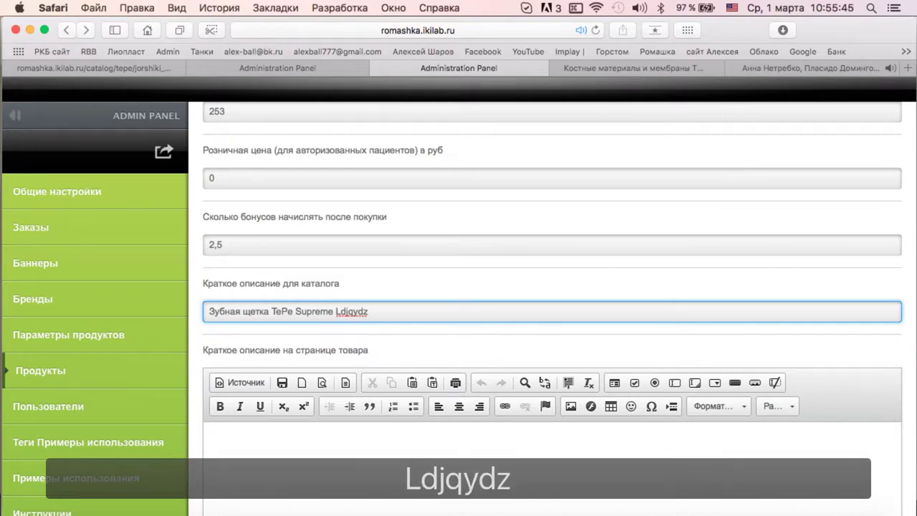
key("BackSpace")
key("BackSpace")
key("BackSpace")
key("BackSpace")
key("BackSpace")
key("BackSpace")
key("BackSpace")
type("Двойная подстрижка")
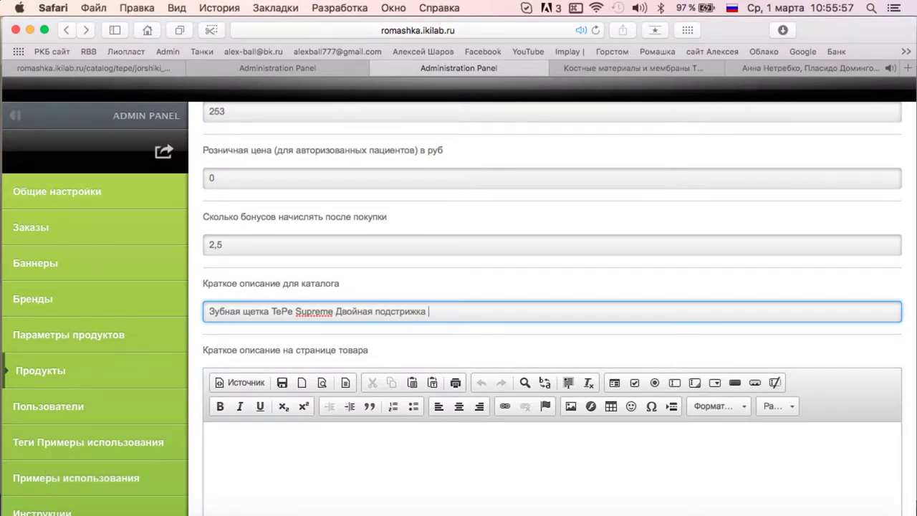
type("5000 щетинок")
Copy the catalogue short description into the product page's short description, Краткое описание на странице товара.
scroll(551, 286, "down", 3)
triple_click(338, 214)
key("super+c")
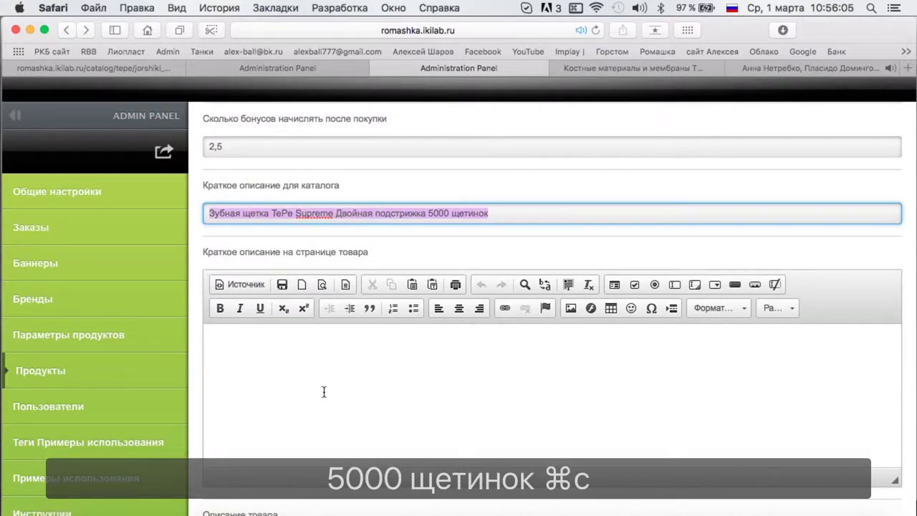
left_click(324, 391)
key("super+v")
scroll(548, 281, "up", 3)
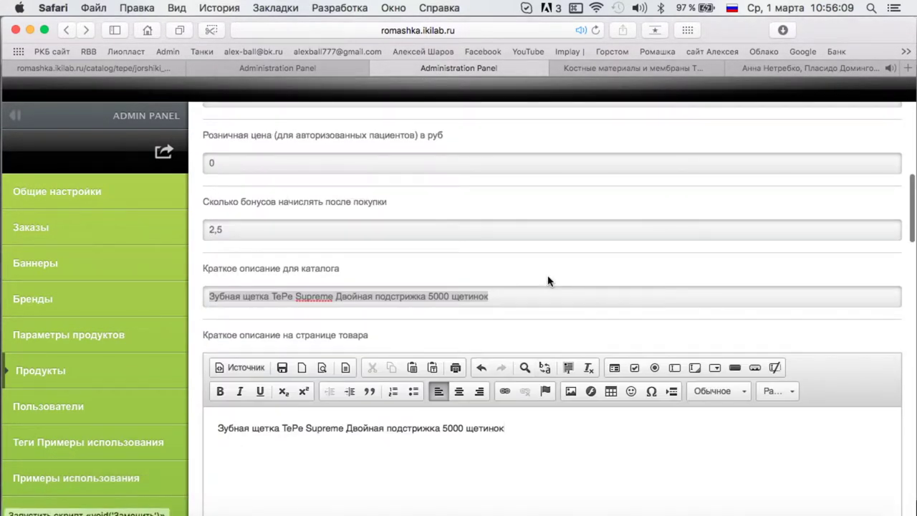
Copy the TePe Supreme body text from the Pages lecture document into Описание товара in the Safari product form.
scroll(444, 210, "up", 6)
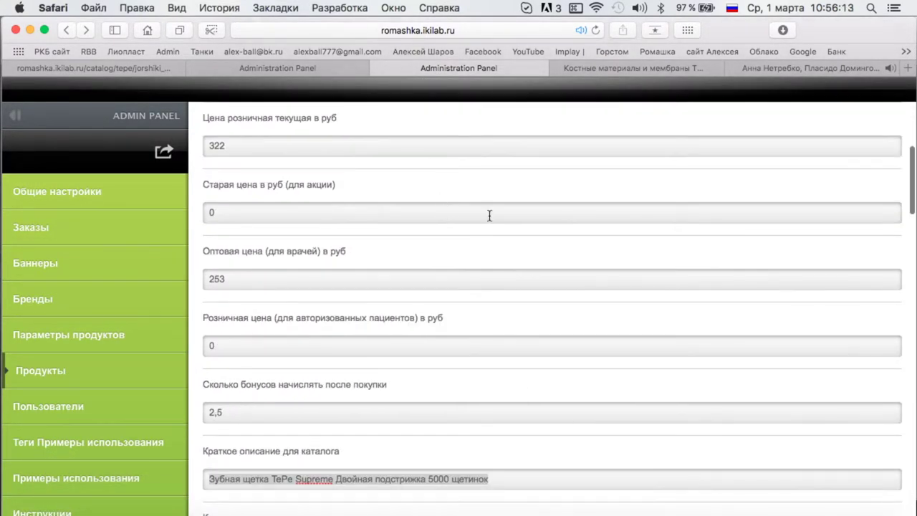
key("ctrl+Up")
left_click(143, 229)
left_click_drag(71, 172, 353, 208)
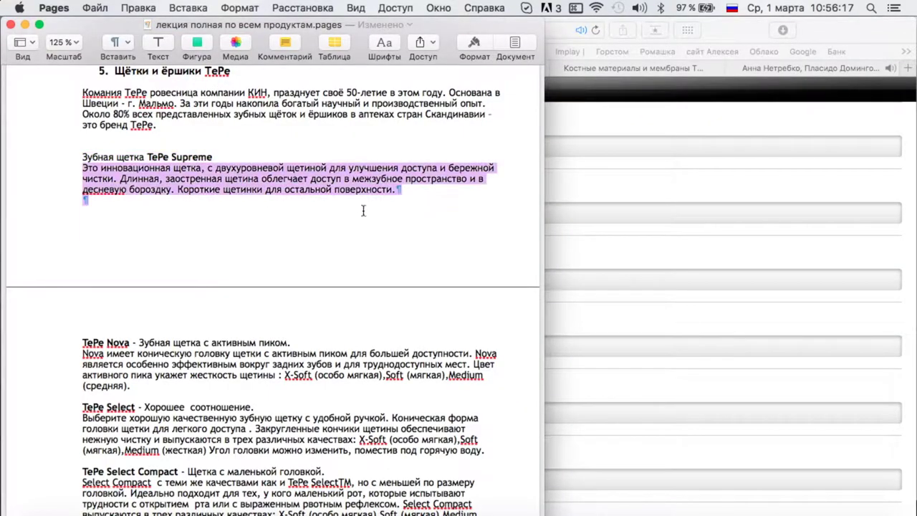
key("super+c")
left_click(604, 287)
scroll(301, 384, "down", 15)
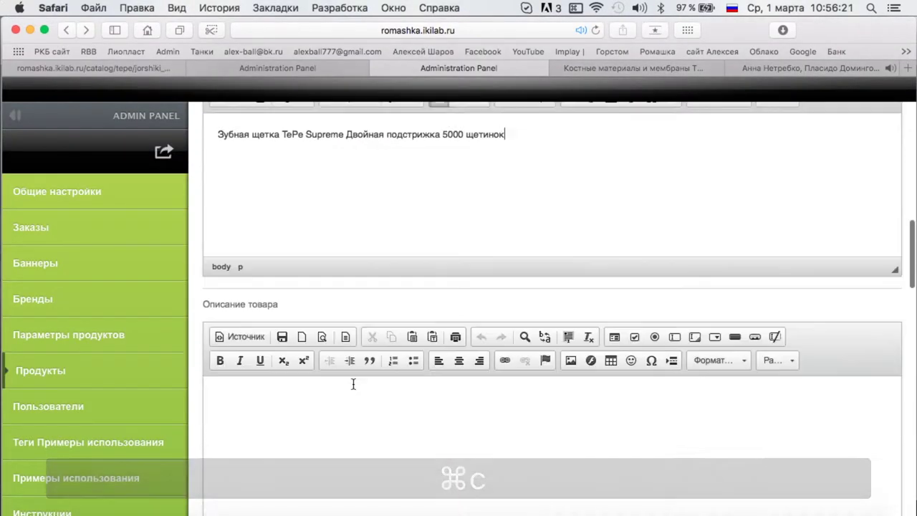
key("super+m")
key("super+a")
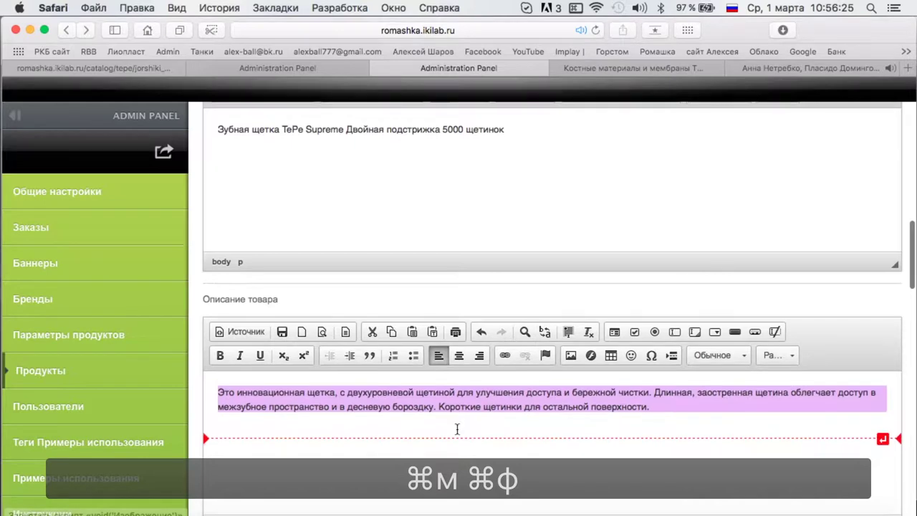
Split the toothbrush's full description into separate paragraphs, one for each of its three sentences.
left_click(654, 390)
key("Return")
left_click(662, 413)
key("Return")
scroll(522, 401, "up", 3)
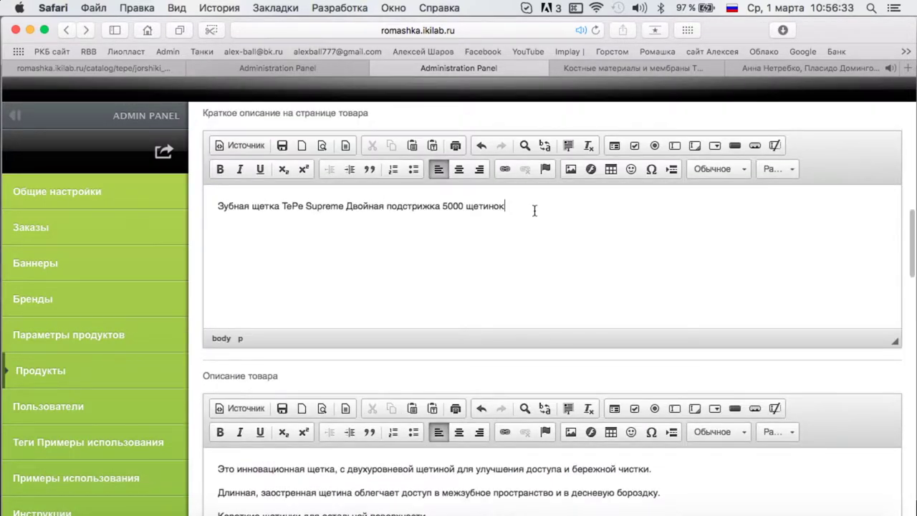
scroll(533, 210, "up", 5)
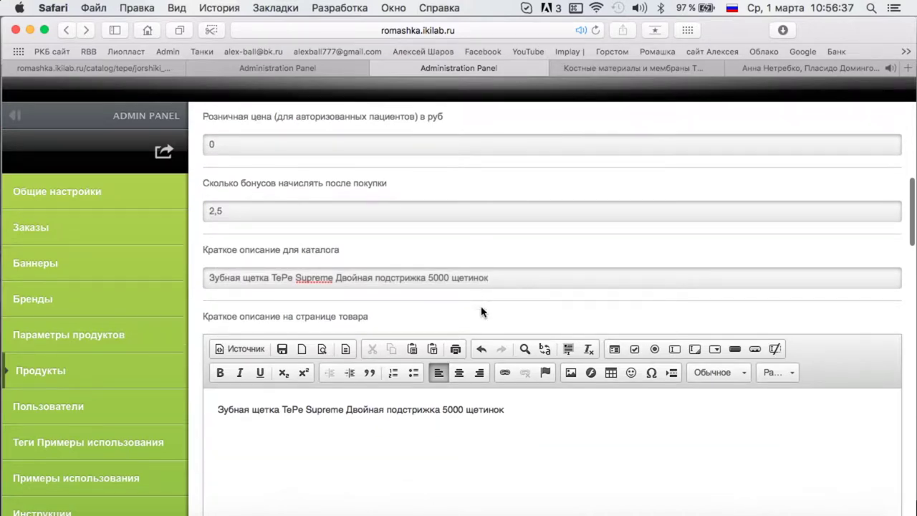
Open the product photo file chooser, and in the Pages lecture document give the TePe Supreme heading and description a green text background.
scroll(481, 312, "down", 10)
left_click(226, 329)
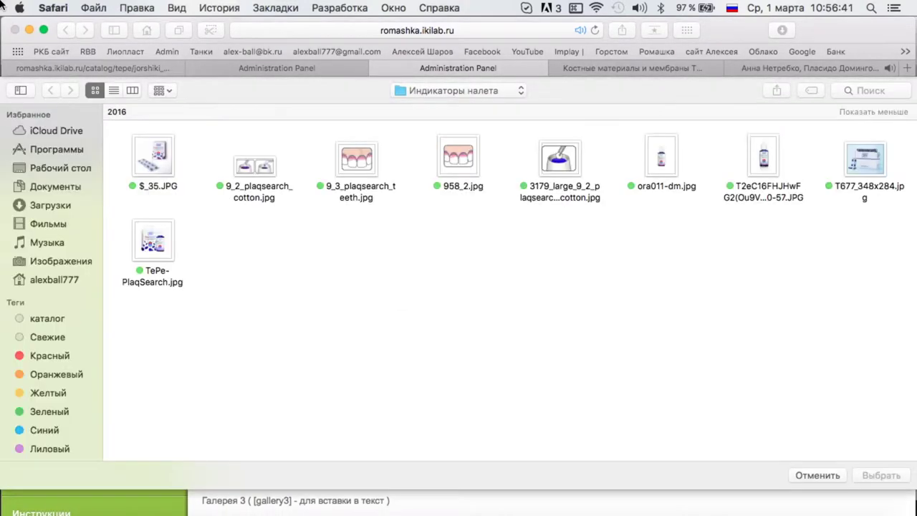
mouse_move(1, 1)
left_click(107, 323)
left_click(72, 149)
left_click_drag(72, 153, 430, 193)
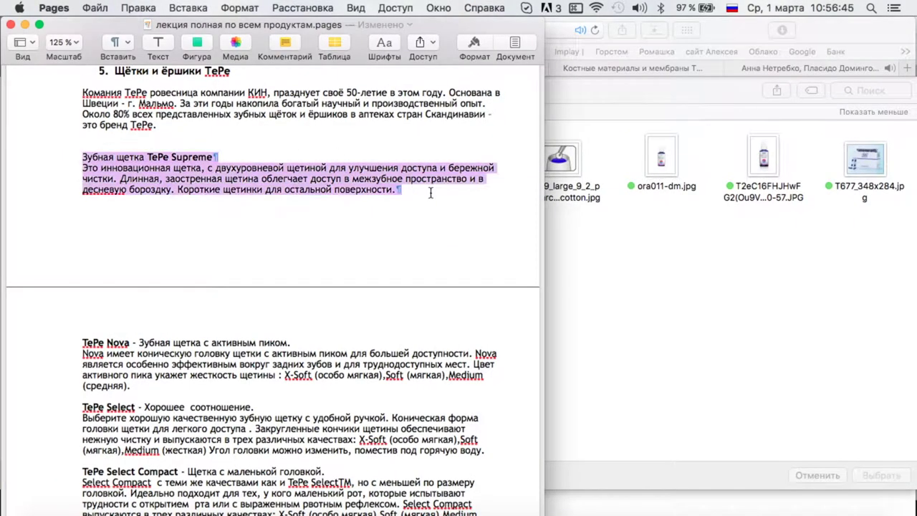
left_click(490, 46)
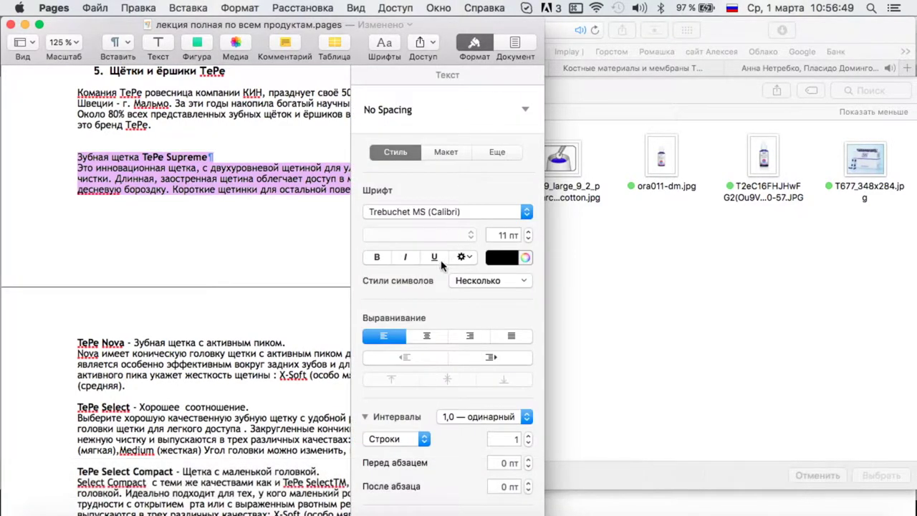
left_click(464, 256)
left_click(502, 433)
left_click(511, 391)
left_click(517, 430)
left_click(516, 386)
left_click(279, 240)
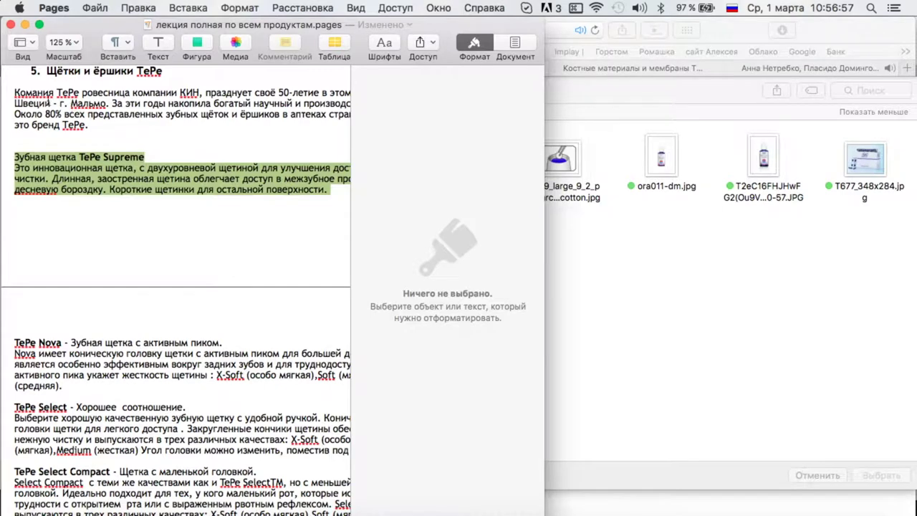
Copy the paragraph about the TePe company from the lecture document and return to the photo file chooser in Safari.
left_click_drag(11, 92, 136, 134)
key("super+c")
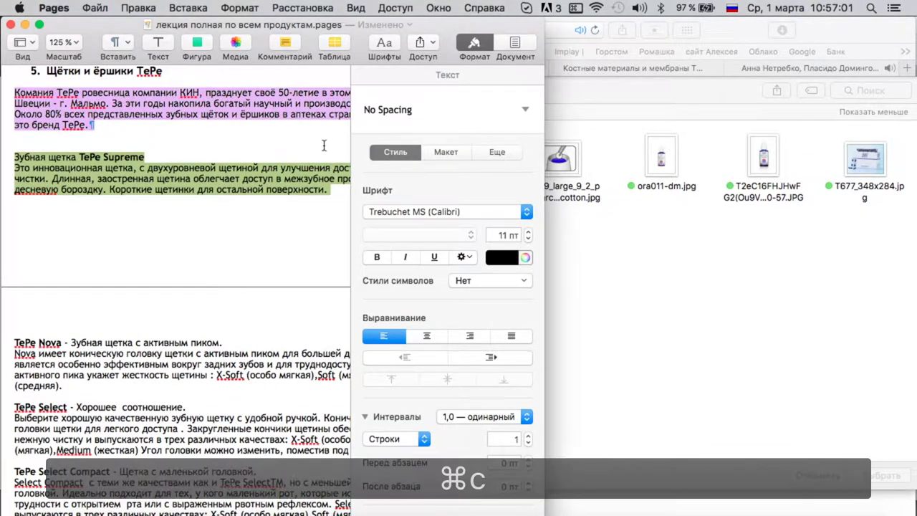
left_click(620, 347)
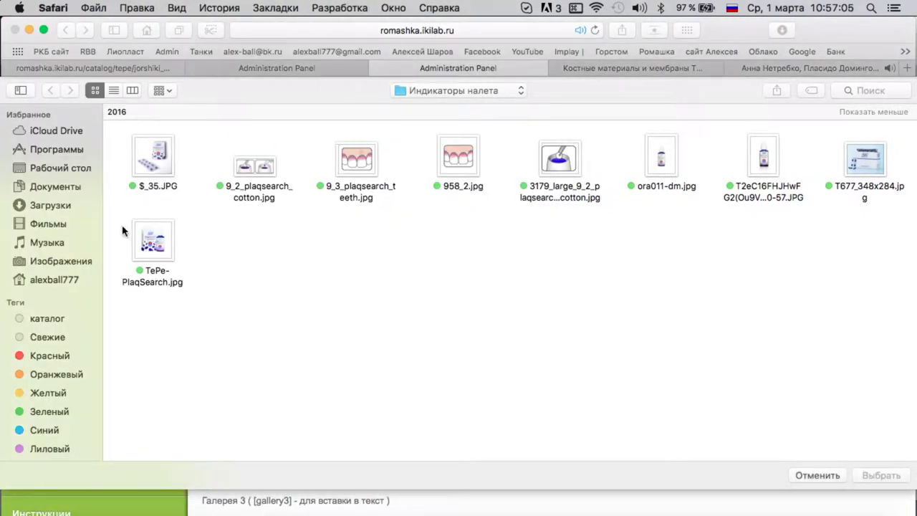
In the спец щетки folder under ТиПи, select the multicoloured brush fan photo c67b4dc6832d285…edbea.jpg, IMG_2017.JPG and product-closeup-supreme.png.
left_click(452, 96)
left_click(448, 105)
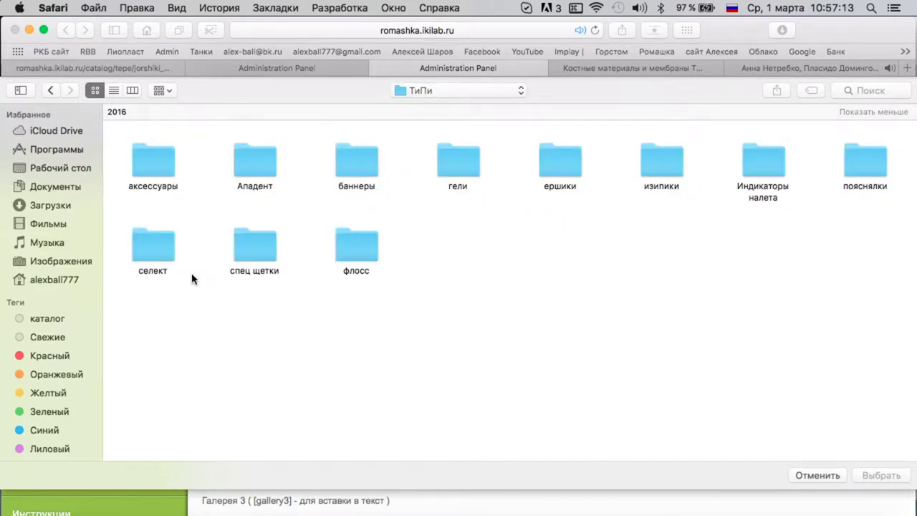
double_click(249, 254)
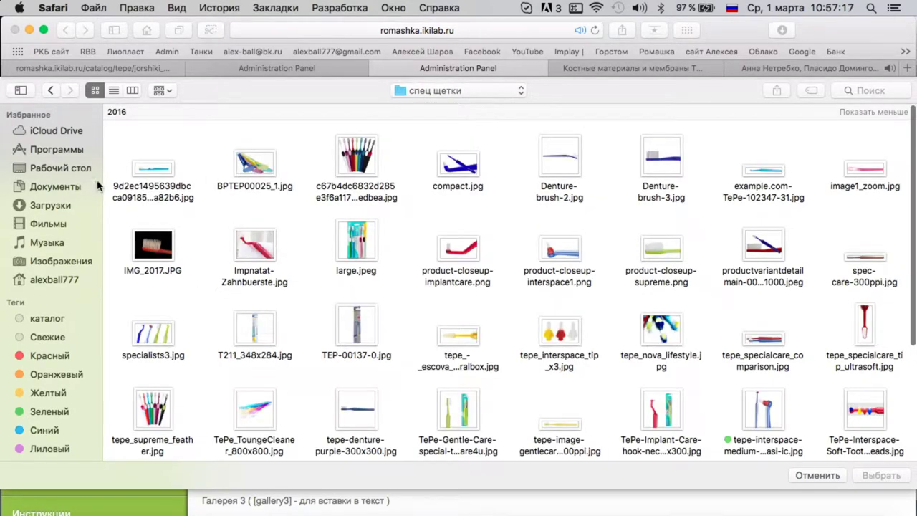
left_click(371, 161)
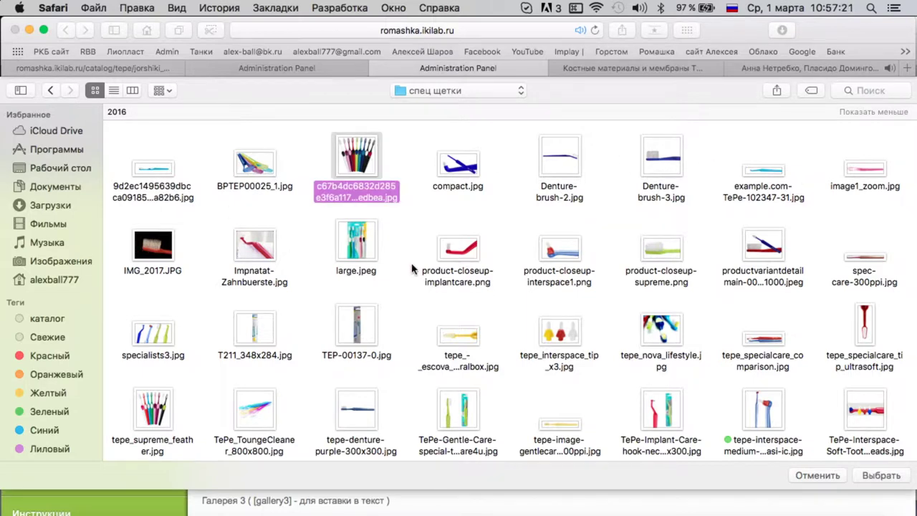
scroll(411, 269, "down", 1)
left_click(177, 220, "super")
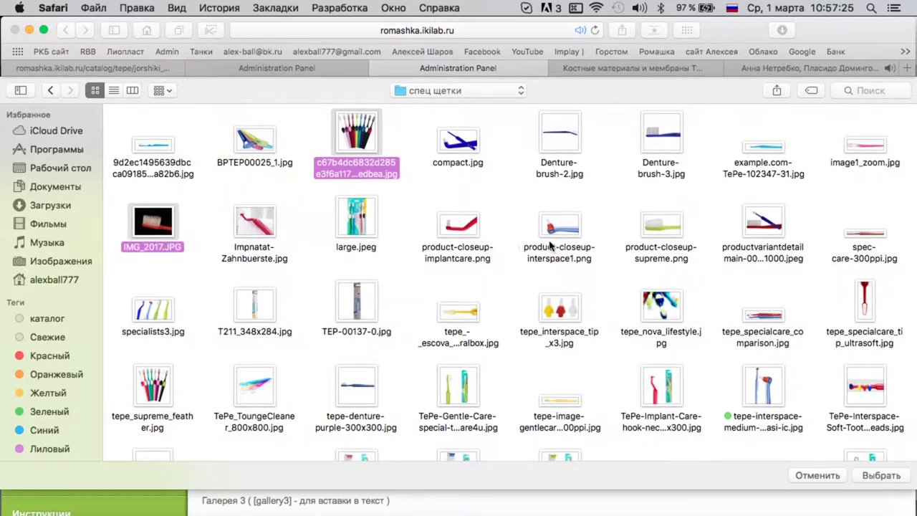
left_click(672, 225, "super")
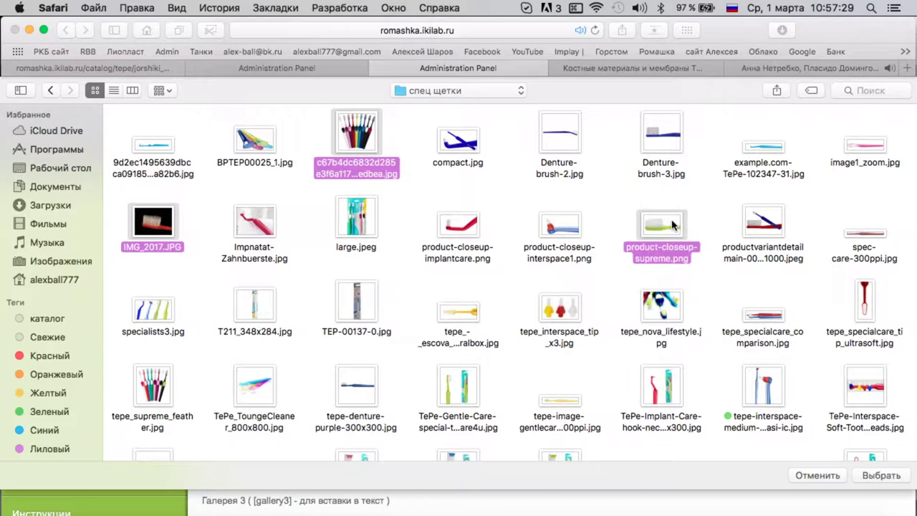
Add tepe_supreme_feather.jpg and the packaged TePe-Supreme toothbrush photo to the selection and upload the chosen images as product photos.
scroll(657, 242, "down", 3)
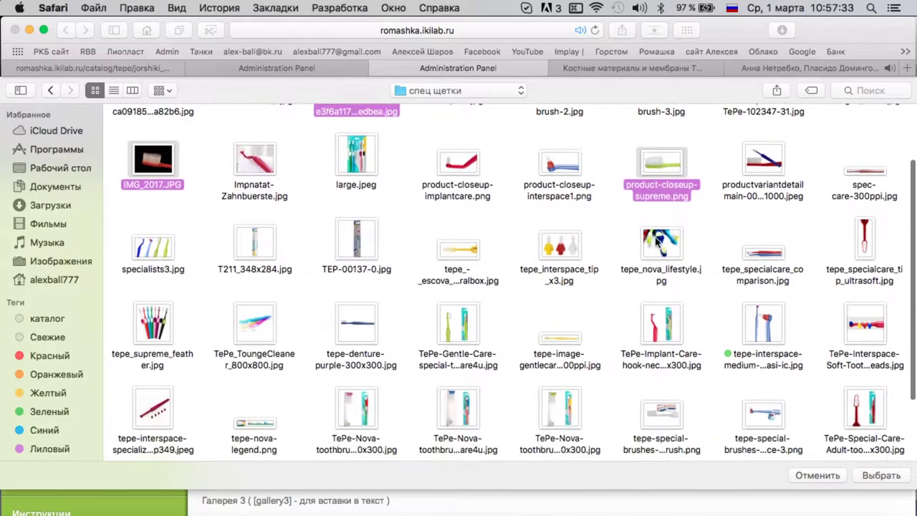
scroll(254, 217, "down", 2)
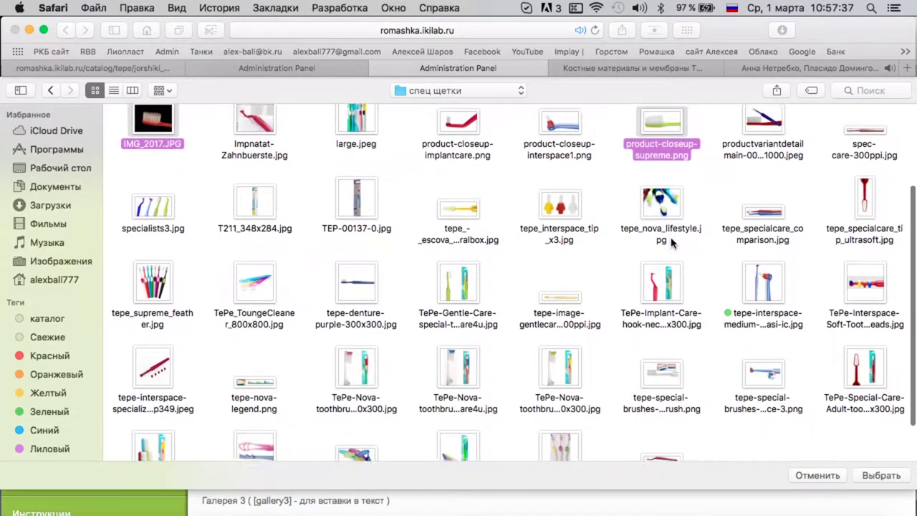
scroll(873, 235, "down", 3)
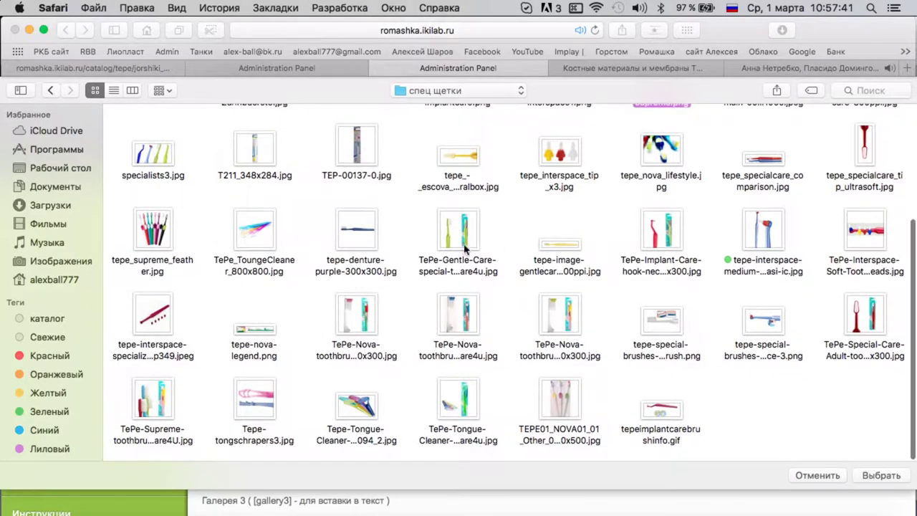
left_click(169, 228)
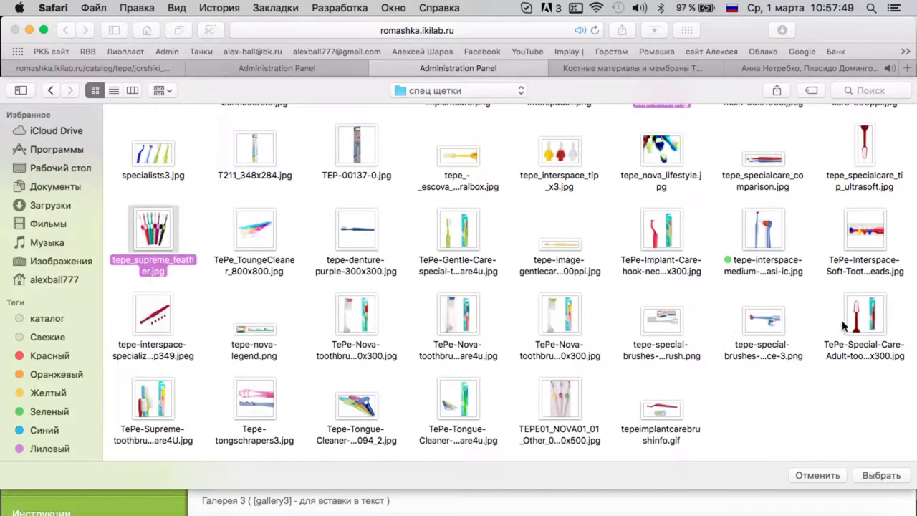
left_click(158, 403, "super")
right_click(154, 401)
left_click(229, 472)
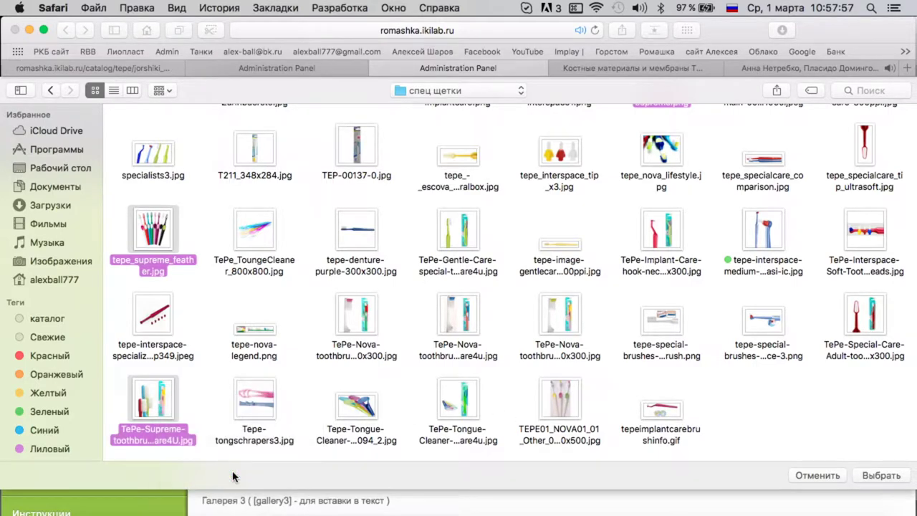
key("Return")
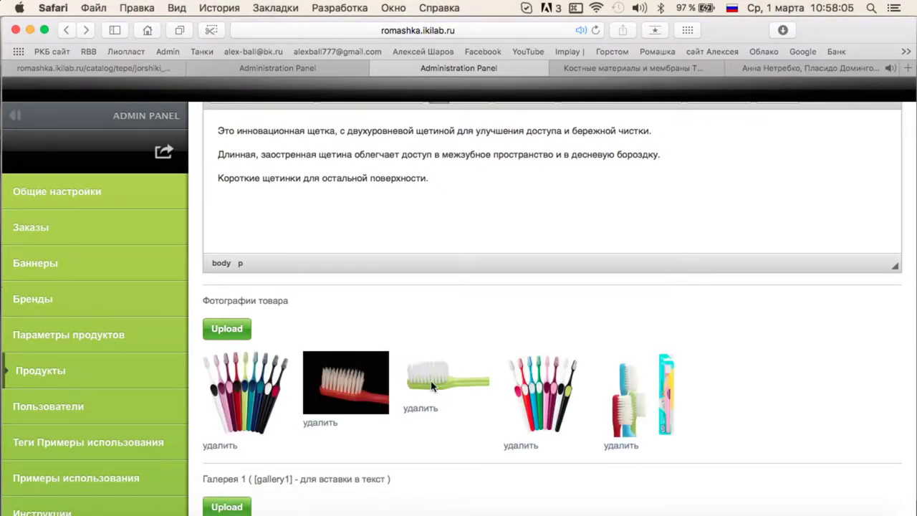
Reorder the product photos so the packaged toothbrush comes first and the larger multicoloured brush fan comes last.
mouse_move(594, 414)
left_mouse_down()
mouse_move(154, 413)
mouse_move(318, 413)
mouse_move(271, 418)
left_mouse_up()
left_click_drag(532, 375, 345, 387)
mouse_move(532, 388)
left_mouse_down()
mouse_move(415, 388)
mouse_move(356, 399)
mouse_move(331, 383)
left_mouse_up()
left_click_drag(651, 386, 573, 391)
Set the toothbrush's icon among the Иконка options of the product form.
scroll(739, 386, "down", 1)
scroll(372, 393, "down", 15)
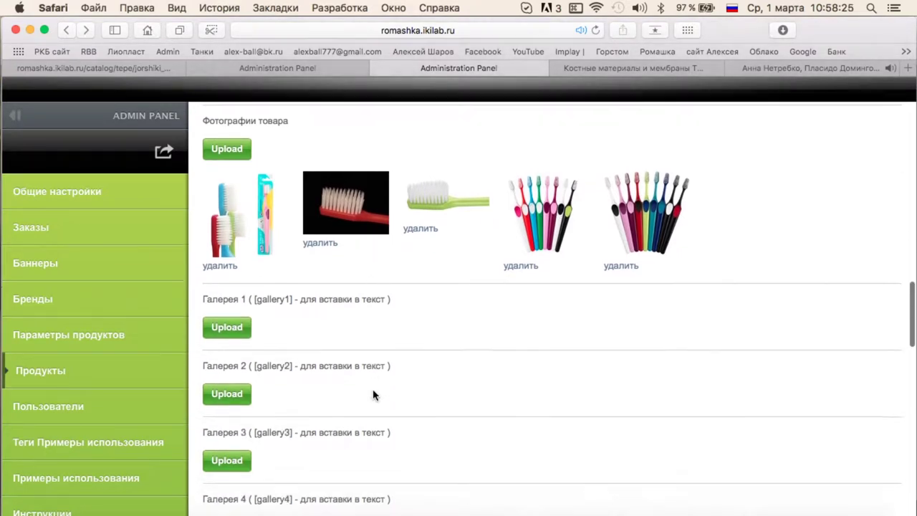
scroll(253, 279, "down", 6)
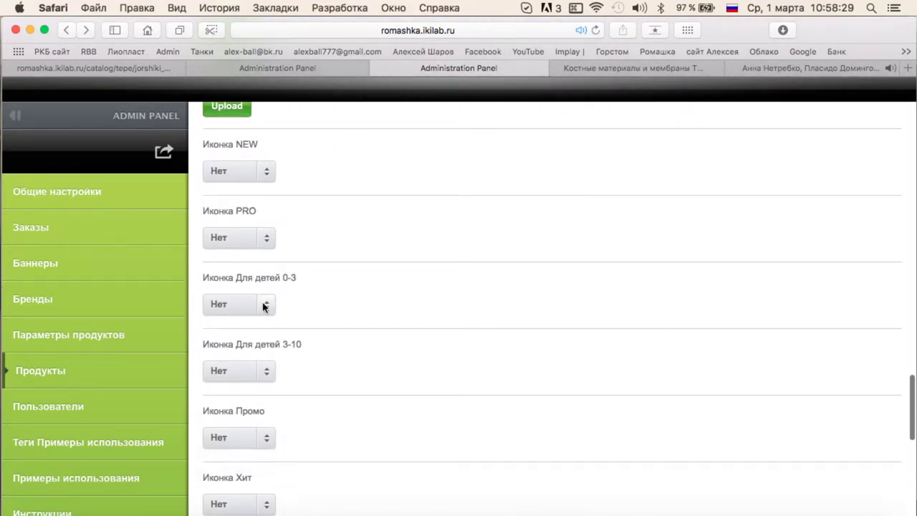
left_click(238, 270)
left_click(233, 286)
scroll(326, 304, "down", 4)
scroll(336, 306, "down", 3)
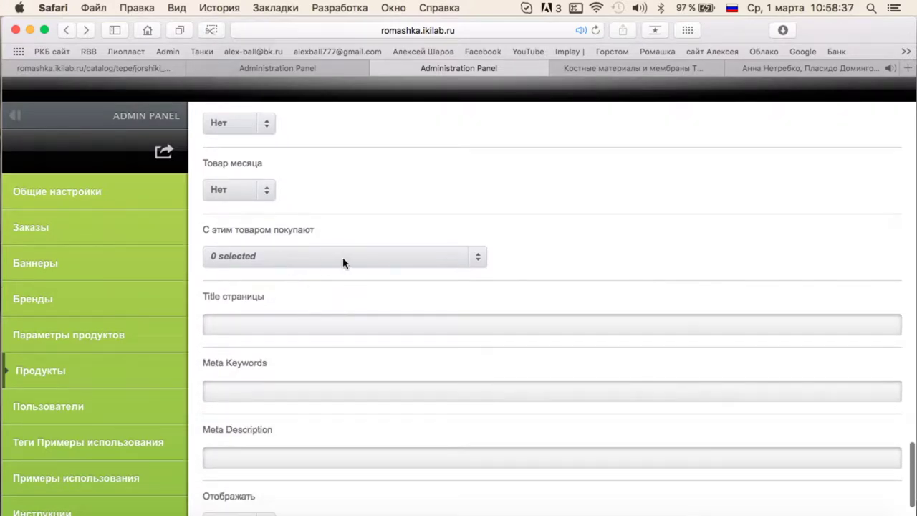
Set the toothbrush's Отображать option, save the product and go back to the Товары list.
left_click(247, 415)
left_click(265, 452)
left_click(278, 467)
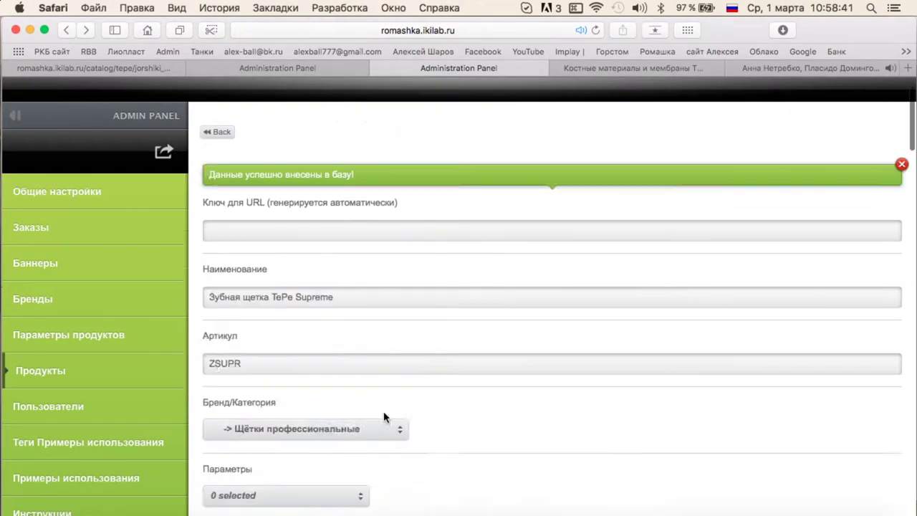
left_click(220, 178)
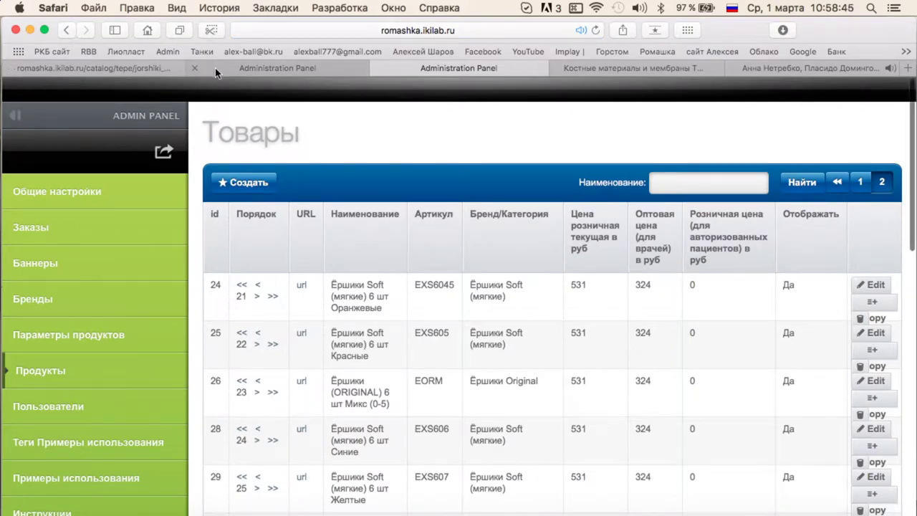
Reload the Ромашка shop site and open the TePe Supreme toothbrush's page from the Щётки профессиональные category.
left_click(107, 68)
key("super+r")
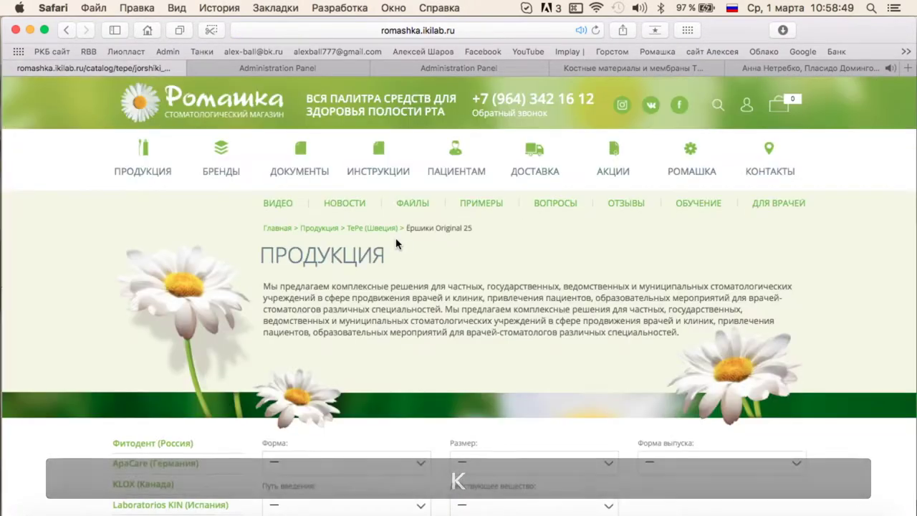
scroll(174, 229, "up", 3)
left_click(174, 327)
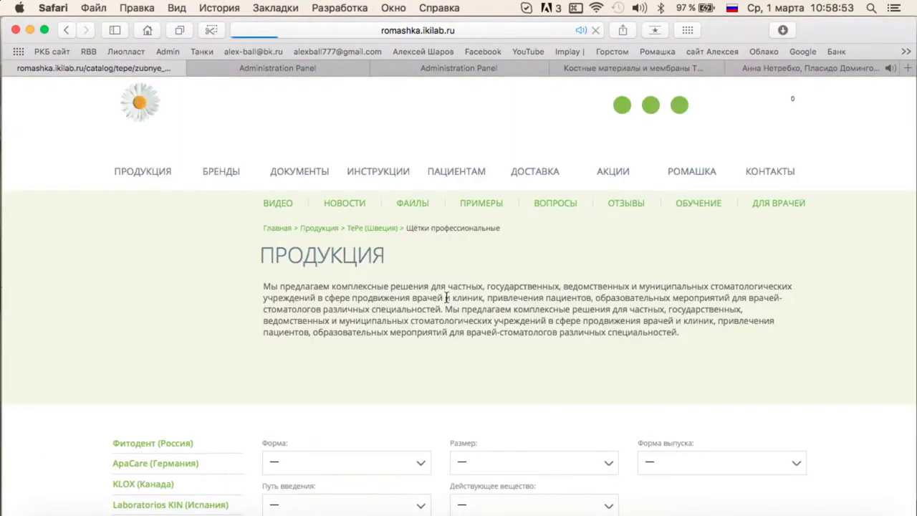
scroll(447, 297, "down", 6)
mouse_move(350, 387)
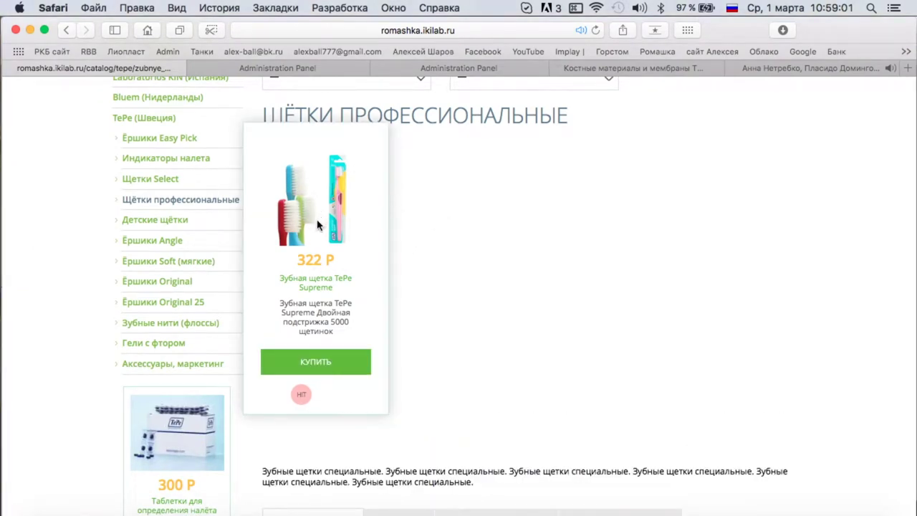
left_click(327, 303)
scroll(506, 162, "down", 4)
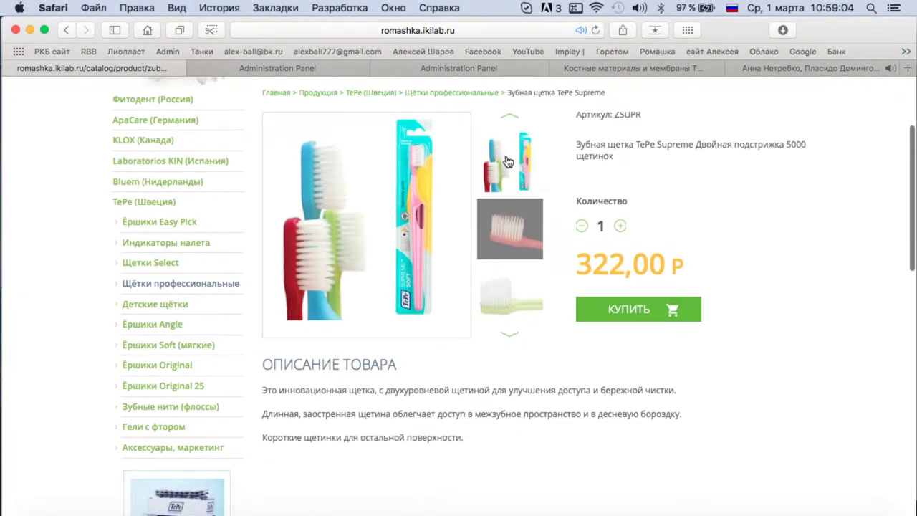
Browse the TePe Supreme toothbrush's gallery photos, including the multicoloured brush fans and the green brush head.
left_click(509, 335)
left_click(530, 226)
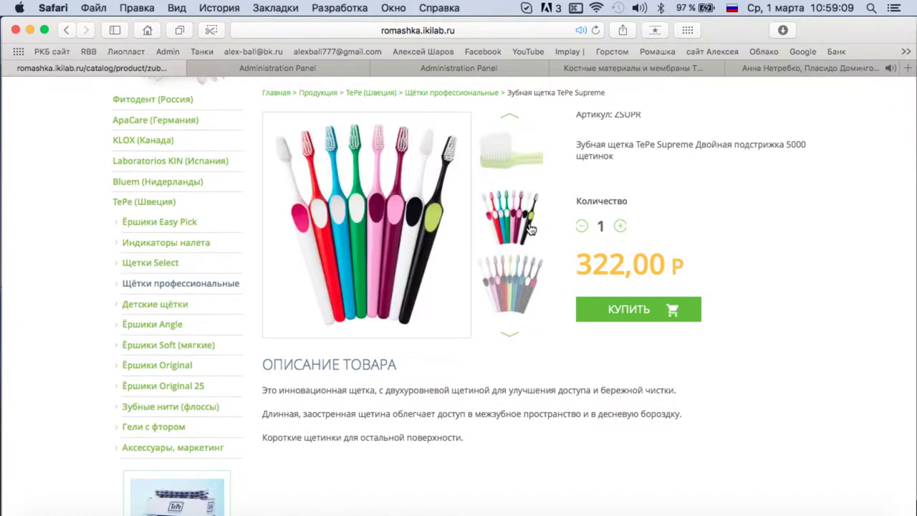
left_click(511, 150)
left_click(512, 218)
left_click(507, 116)
left_click(511, 294)
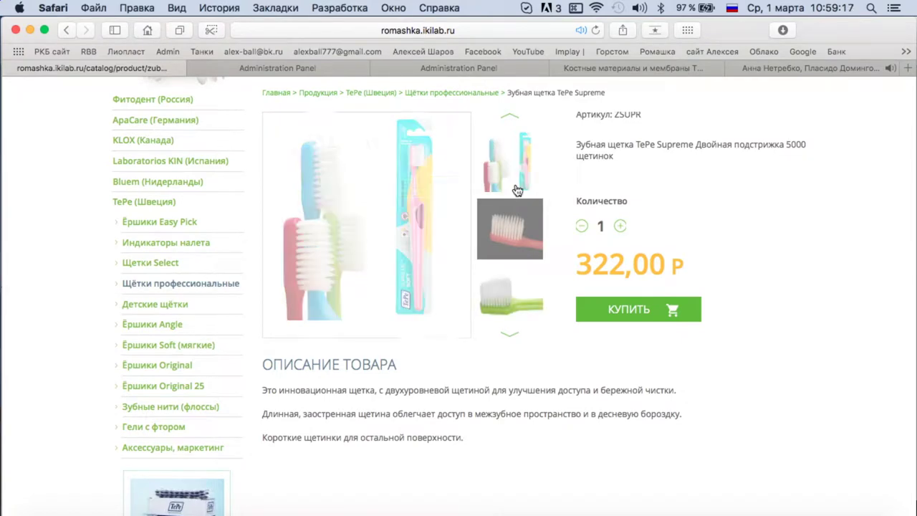
Examine the article, price and description on the toothbrush's page and the promoted items beside it.
scroll(517, 174, "up", 2)
scroll(611, 250, "down", 2)
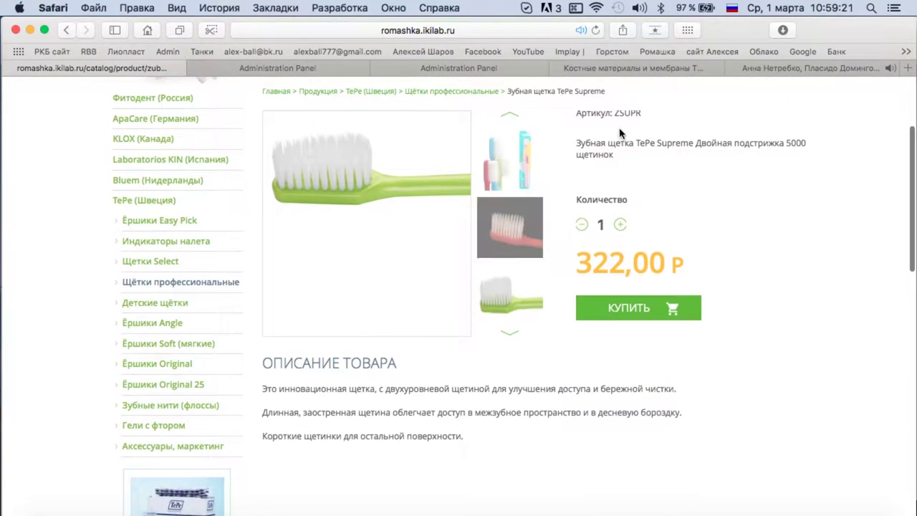
scroll(617, 140, "up", 2)
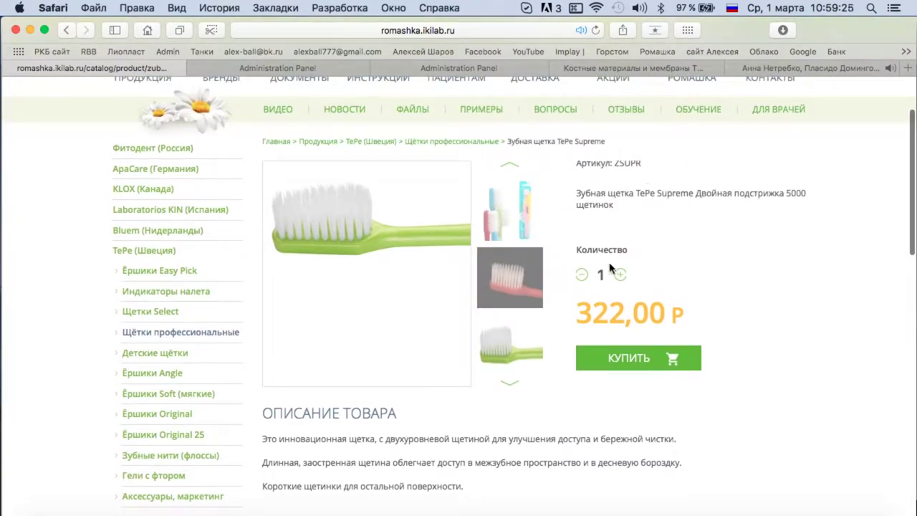
scroll(518, 300, "down", 5)
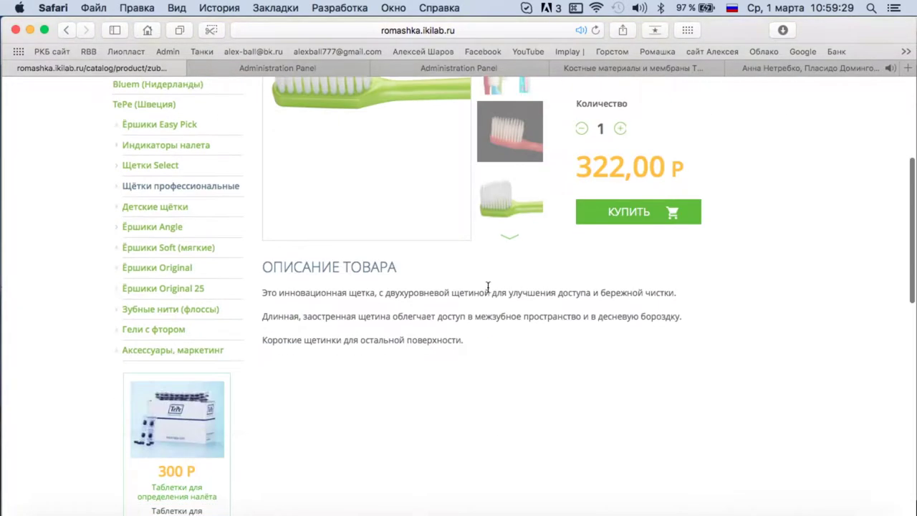
scroll(219, 283, "down", 8)
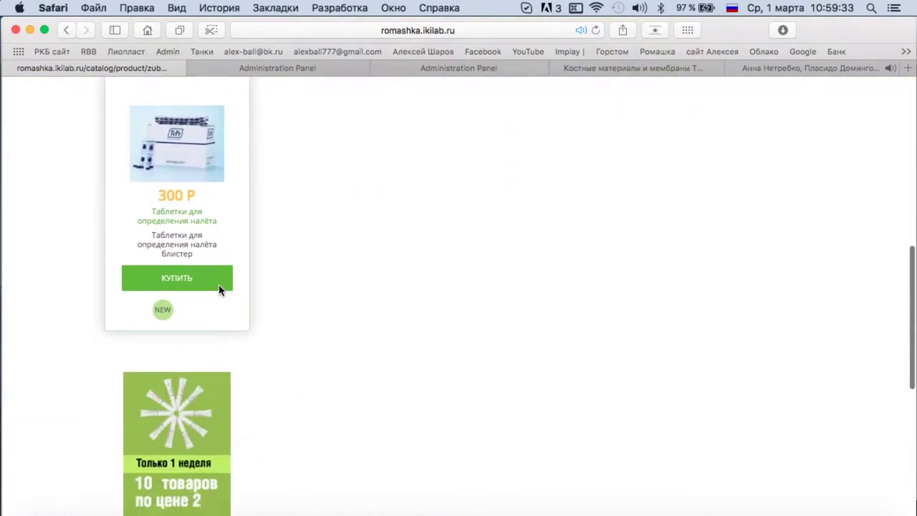
scroll(219, 285, "up", 14)
scroll(208, 272, "down", 3)
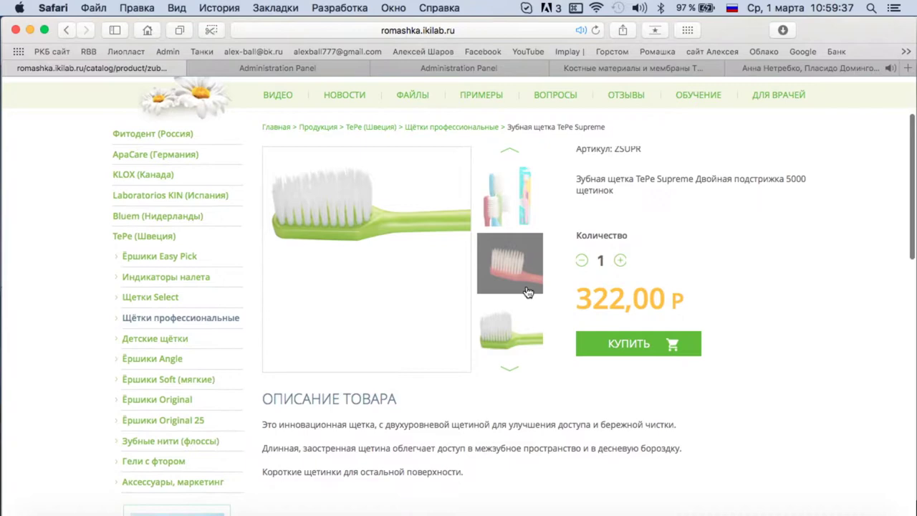
Duplicate the TePe Supreme toothbrush in the admin Товары list.
left_click(305, 72)
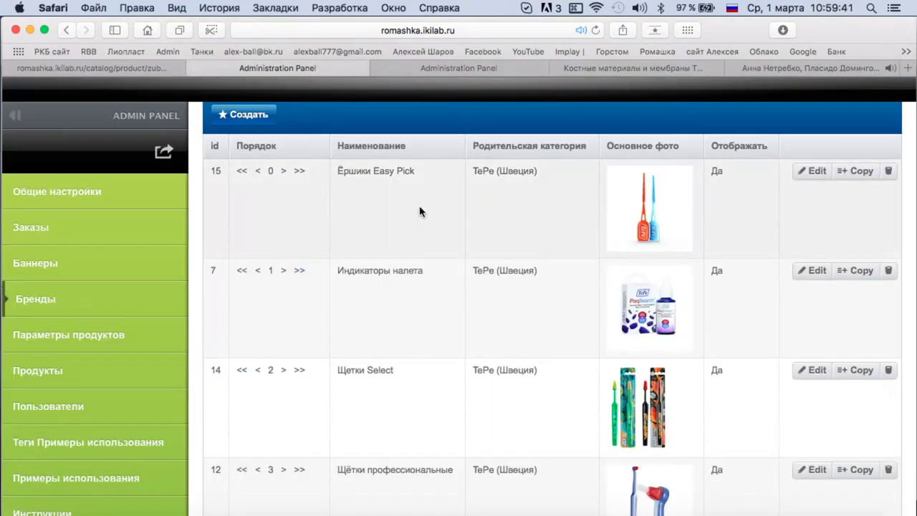
left_click(458, 68)
scroll(417, 240, "down", 15)
scroll(417, 239, "down", 5)
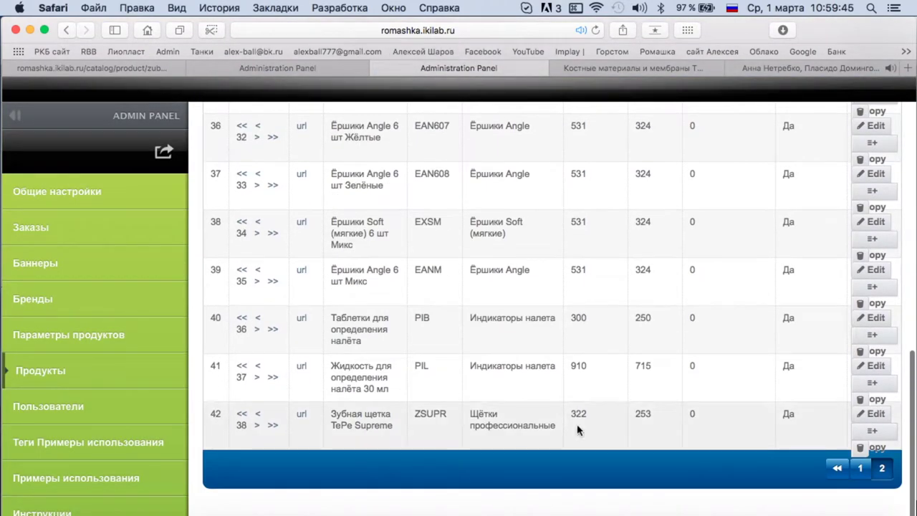
left_click(887, 434)
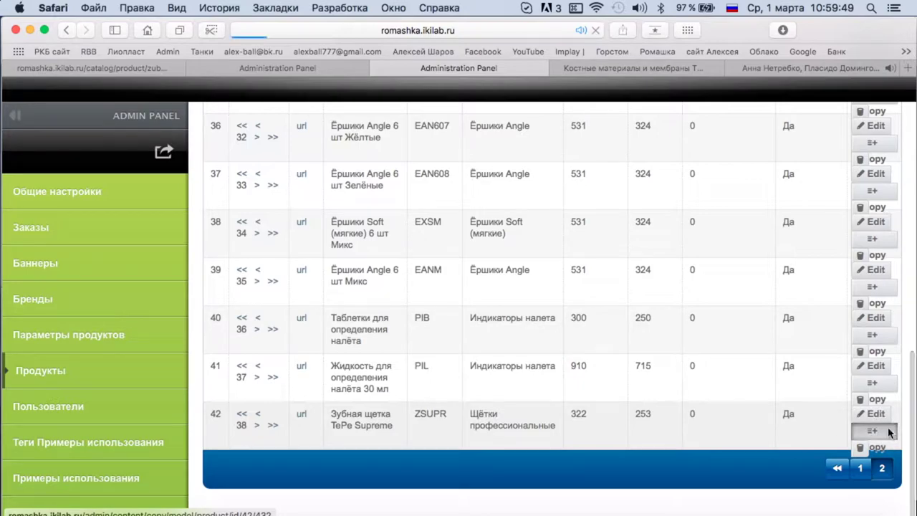
Return to the Товары list and open the original TePe Supreme toothbrush for editing.
key("ctrl+Up")
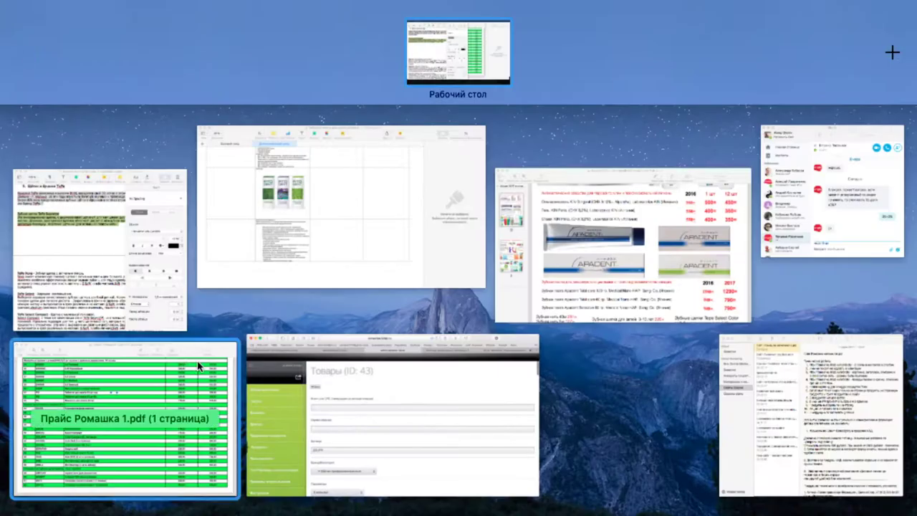
key("ctrl+Up")
left_click(217, 181)
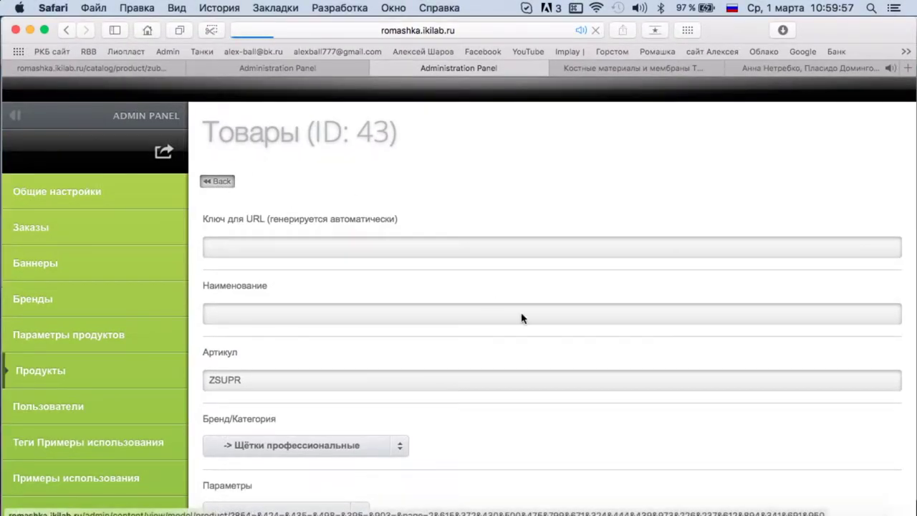
scroll(564, 315, "down", 6)
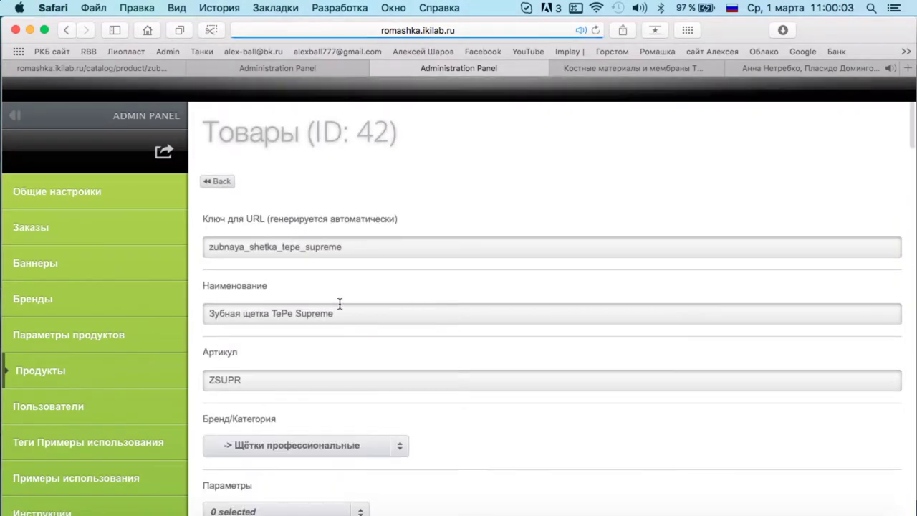
Copy the TePe company paragraph from the Pages product document and append it to the toothbrush's Описание товара in Safari.
scroll(337, 301, "down", 15)
left_click(438, 288)
key("ctrl+Up")
left_click(113, 233)
key("super+c")
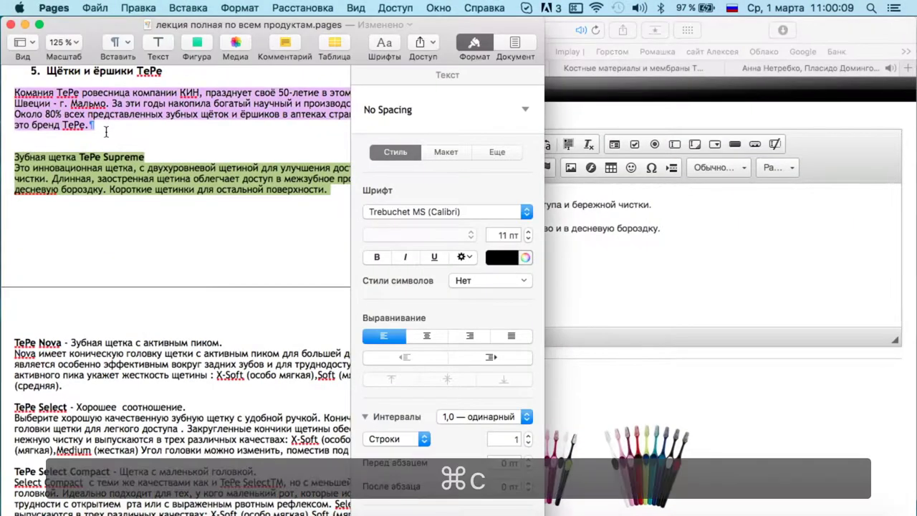
left_click(573, 271)
key("super+v")
key("super+a")
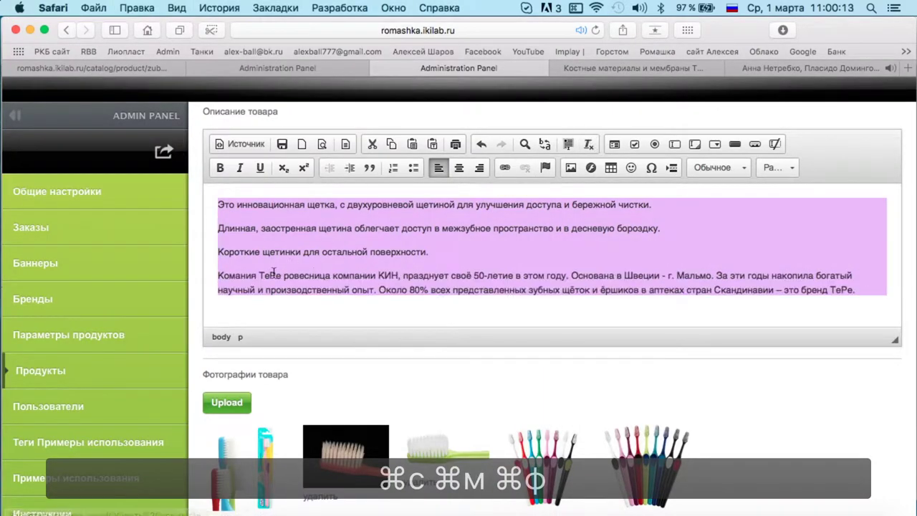
Split the pasted company text into a separate paragraph for each sentence.
left_click(571, 277)
key("Return")
left_click(362, 299)
key("Return")
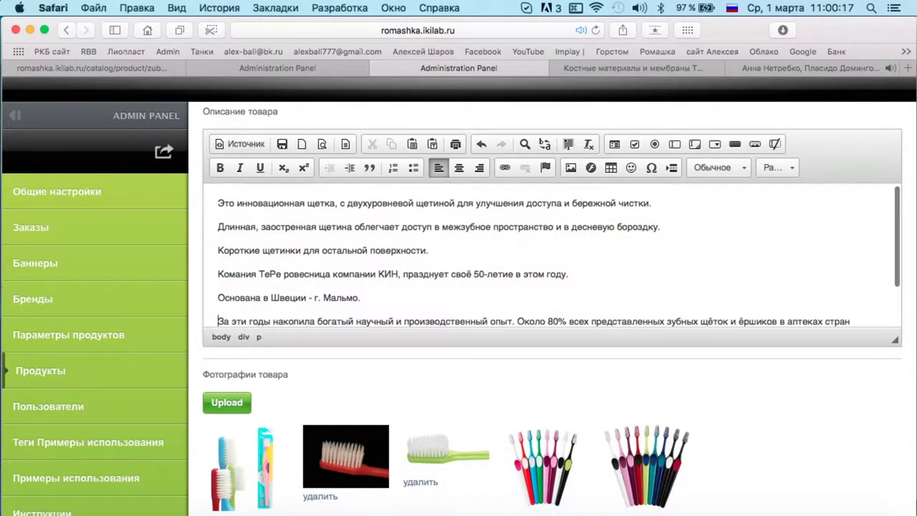
left_click(517, 294)
key("Return")
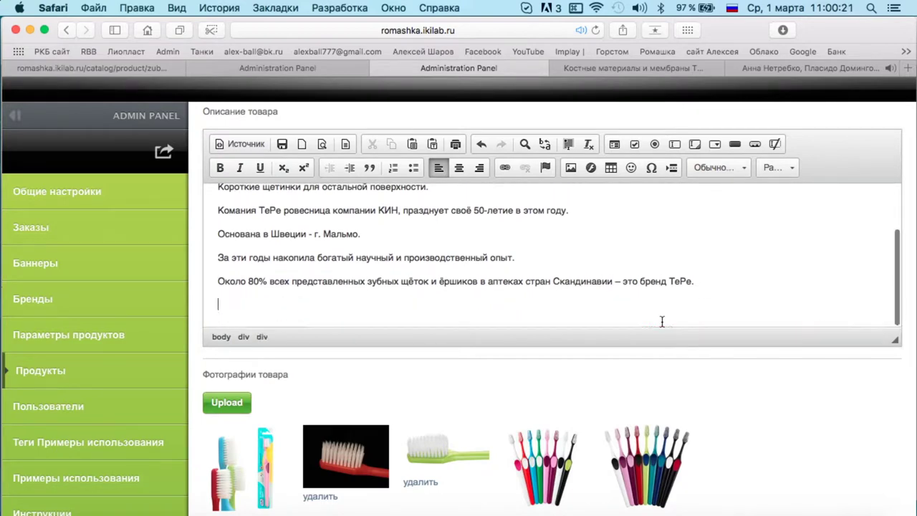
Save the TePe Supreme toothbrush and go back to the Товары list.
scroll(661, 322, "up", 1)
scroll(774, 265, "down", 15)
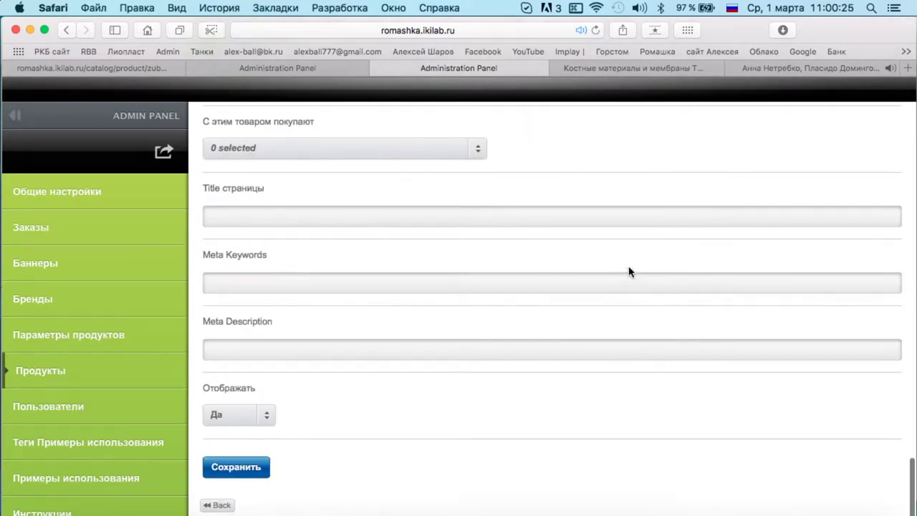
left_click(226, 469)
scroll(427, 133, "up", 4)
left_click(217, 180)
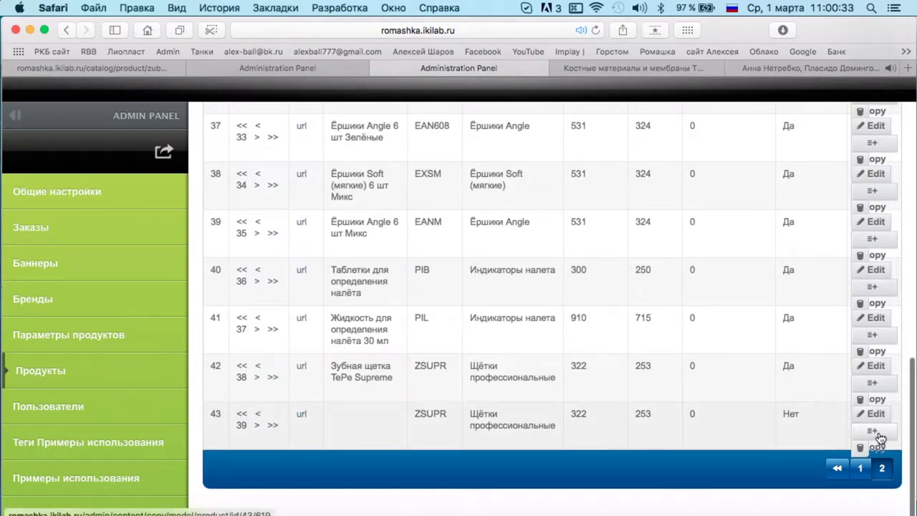
Open the unnamed toothbrush duplicate for editing and copy the TePe Nova passage from the Pages document.
key("ctrl+Up")
left_click(184, 279)
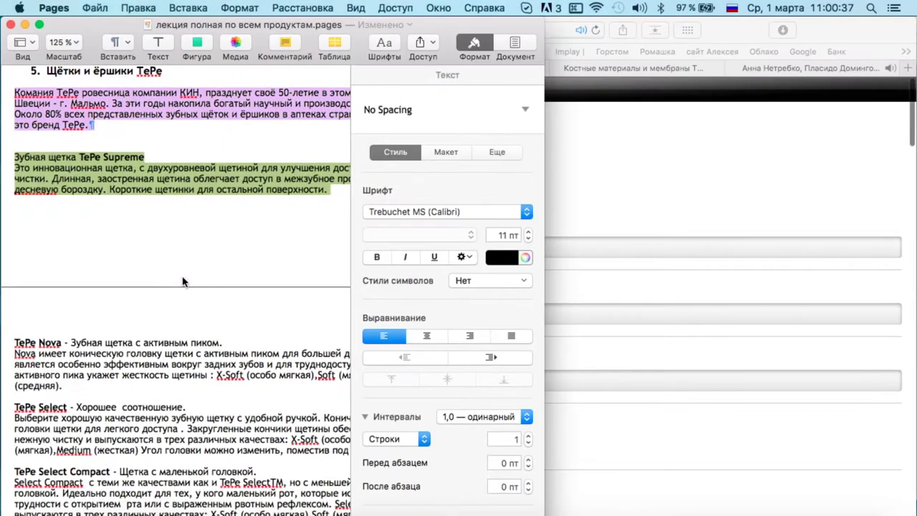
left_click_drag(6, 340, 99, 381)
key("super+c")
left_click(635, 306)
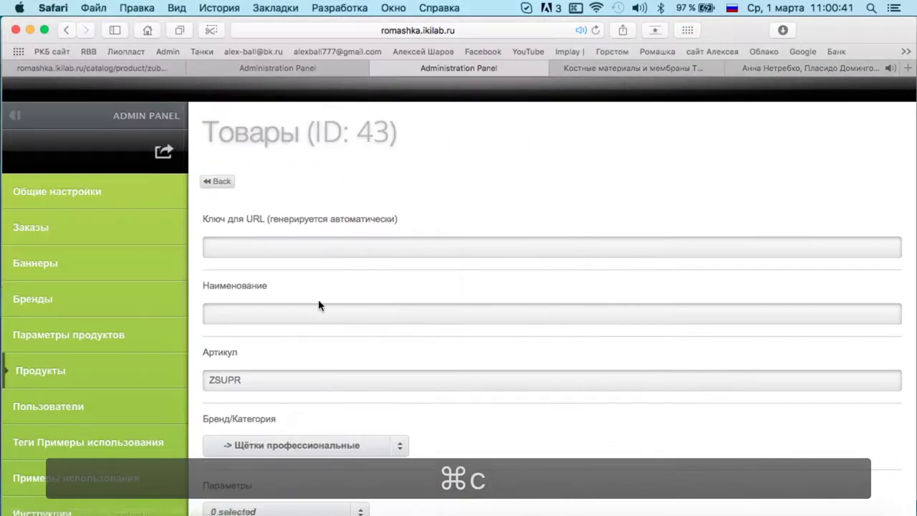
Set the duplicate product's Артикул to ZNM.
scroll(319, 305, "down", 5)
scroll(318, 306, "up", 3)
left_click_drag(217, 212, 254, 213)
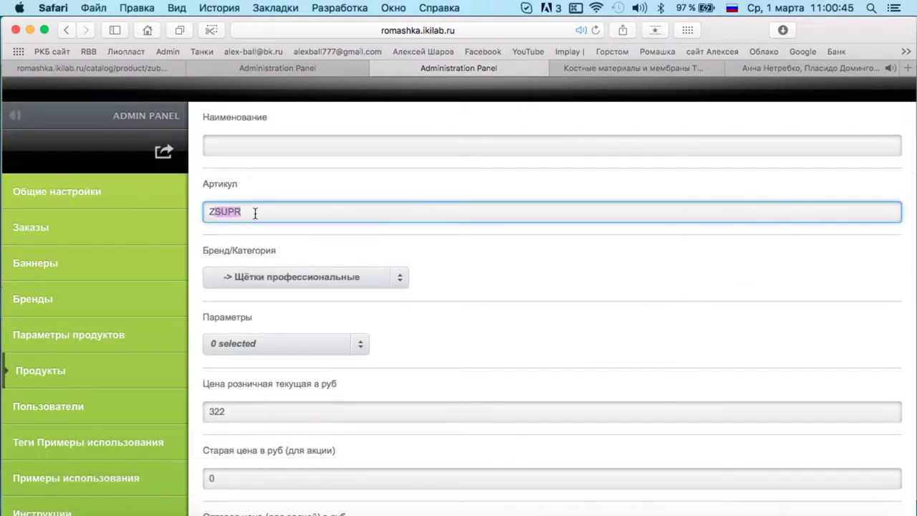
key("BackSpace")
type("NM")
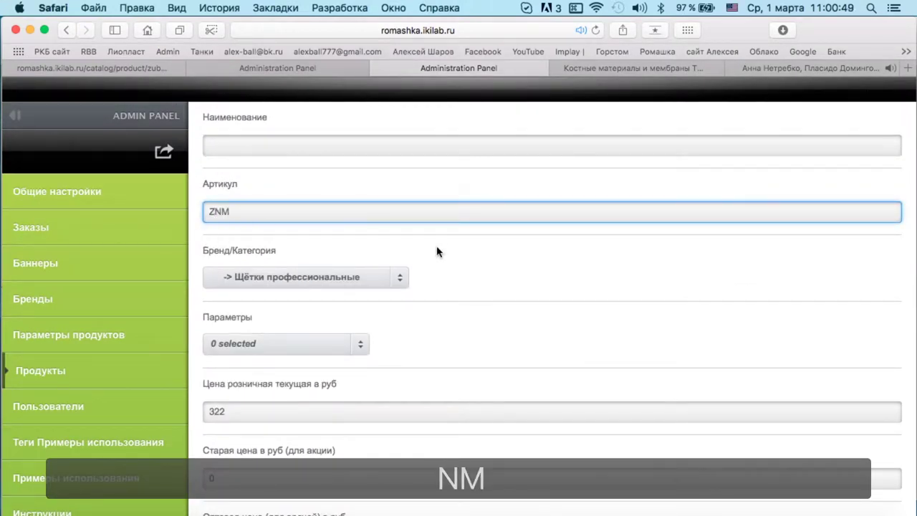
scroll(441, 250, "down", 3)
scroll(441, 250, "up", 3)
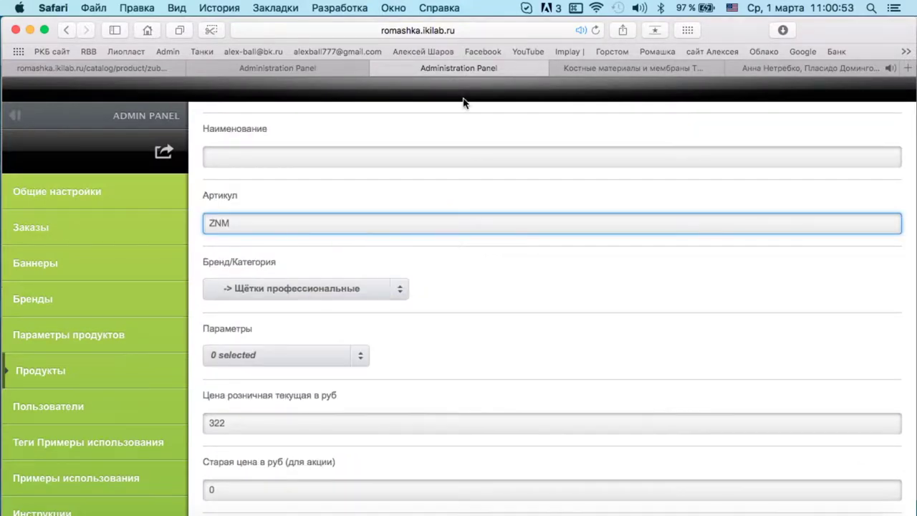
Display the last page of the Товары list in the other admin tab to check the existing toothbrush name.
left_click(310, 70)
left_click(43, 370)
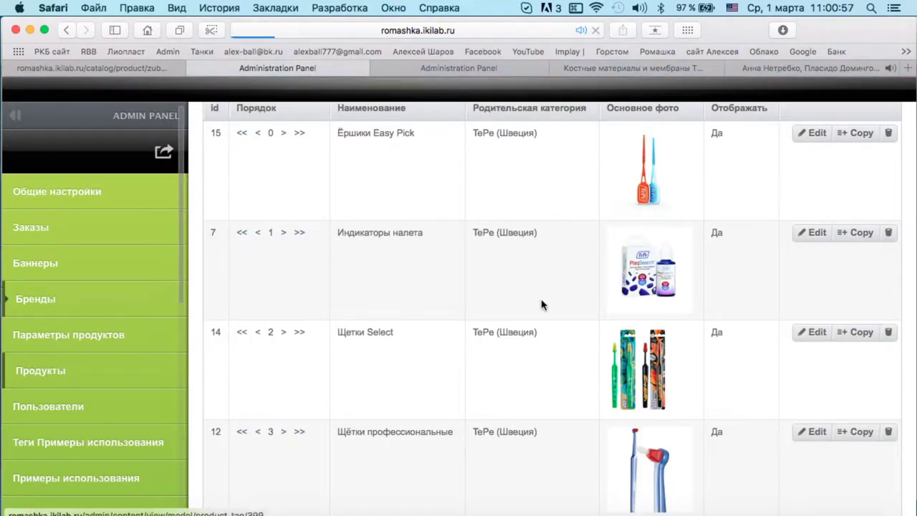
scroll(380, 296, "down", 15)
left_click(858, 468)
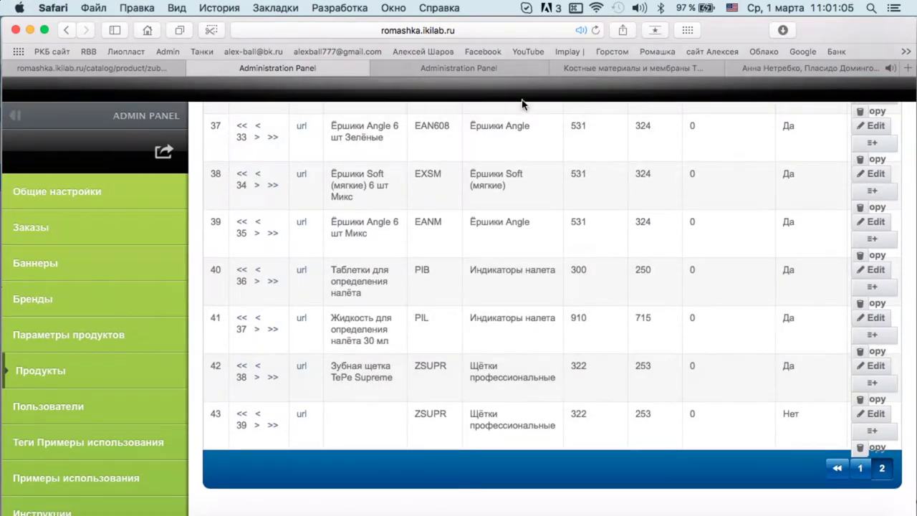
Set the duplicate product's Наименование to "Зубная щётка TePe Nova Medium".
left_click(397, 68)
left_click(251, 149)
type("P")
type("Зубная")
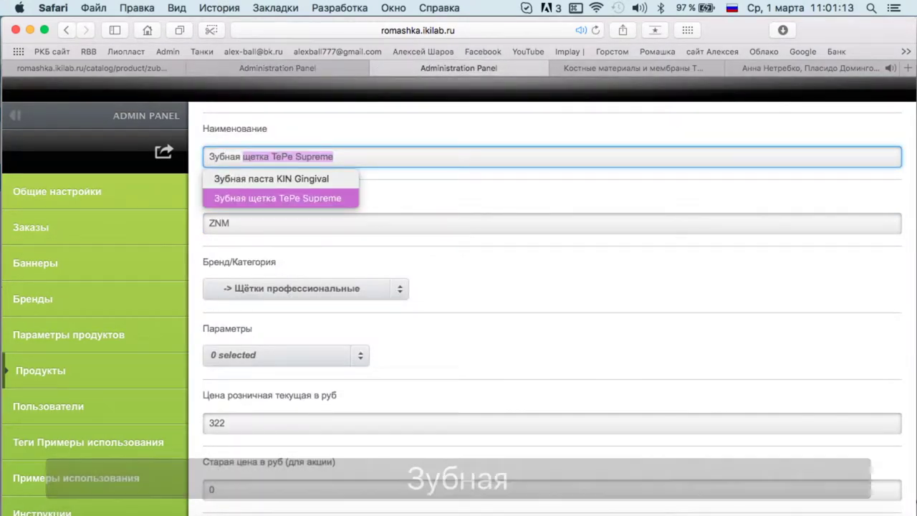
key("Right")
left_click(254, 154)
key("BackSpace")
type("ё")
double_click(321, 156)
type("TePe Nova Medium")
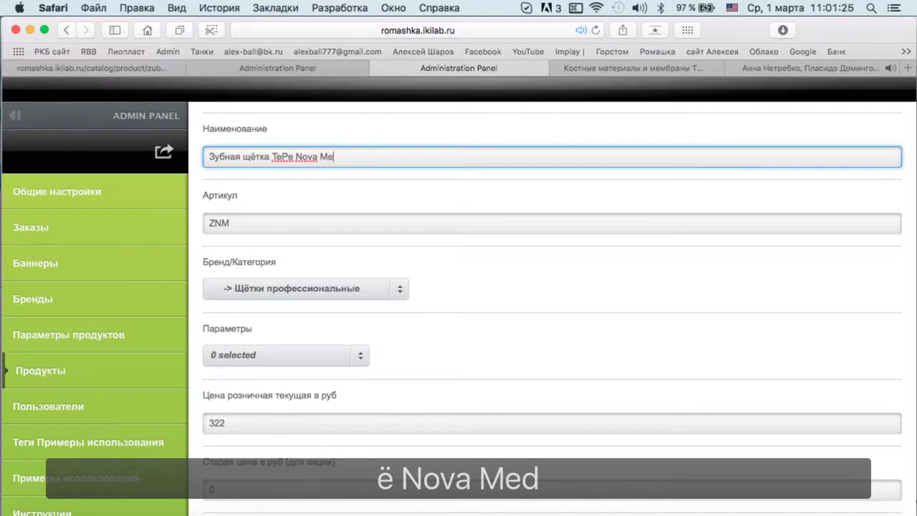
Remove the brand from the product name so it reads "Зубная щётка Nova Medium".
scroll(306, 194, "down", 2)
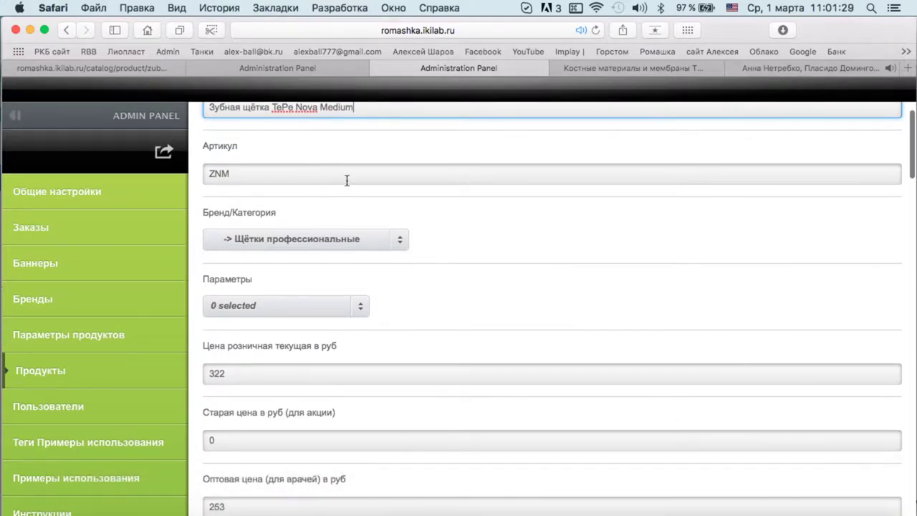
scroll(344, 189, "up", 1)
left_click(358, 154)
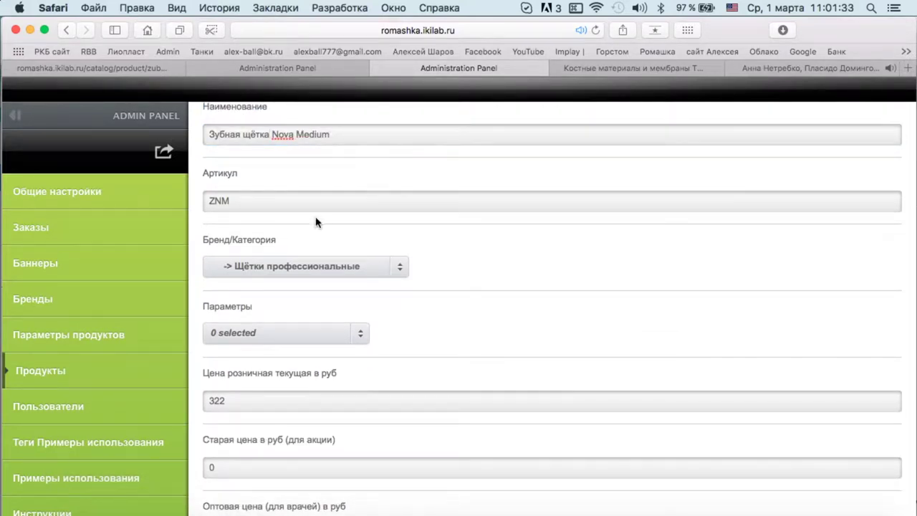
In the other admin tab, edit product ID 42 so its Наименование reads "Зубная щетка Supreme", and save it.
left_click(286, 70)
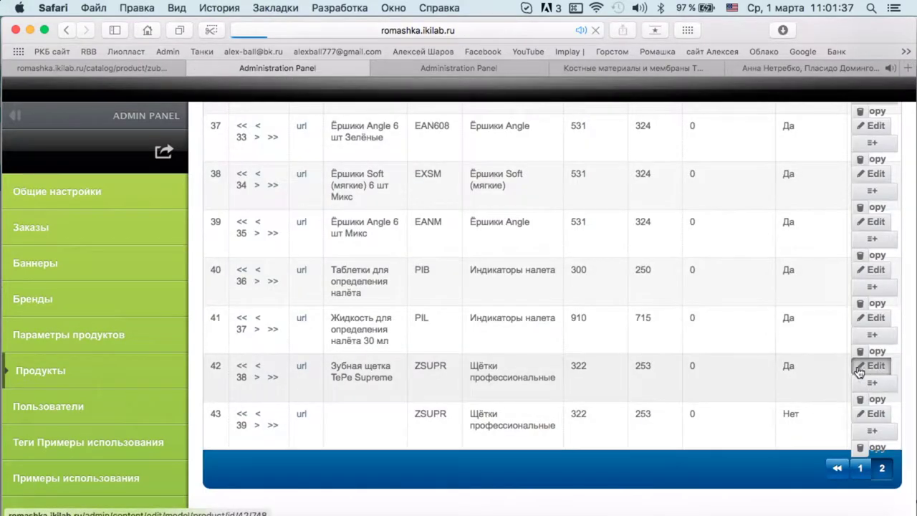
left_click(874, 369)
double_click(277, 311)
key("BackSpace")
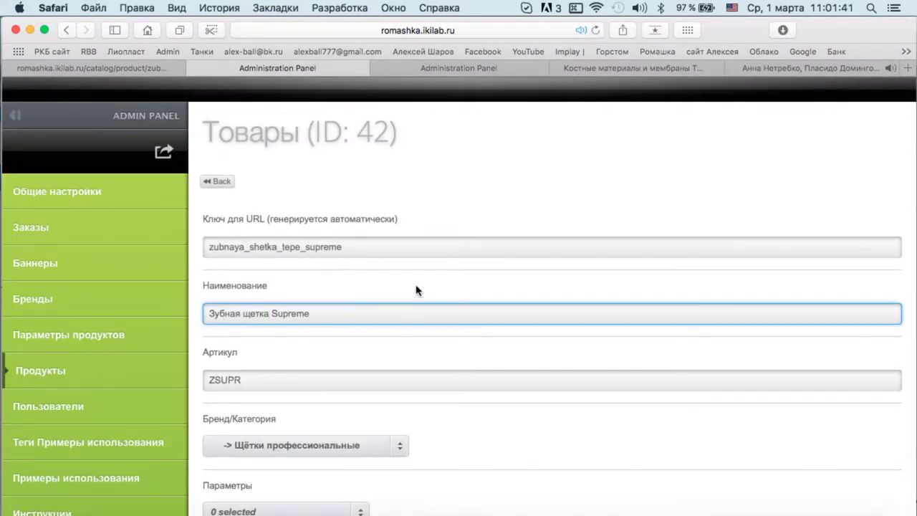
scroll(418, 290, "down", 10)
scroll(418, 290, "down", 10)
left_click(245, 467)
Look up Nova medium in the Прайс Ромашка 1.pdf price list and set the ZNM product's current retail price to 308.
left_click(458, 68)
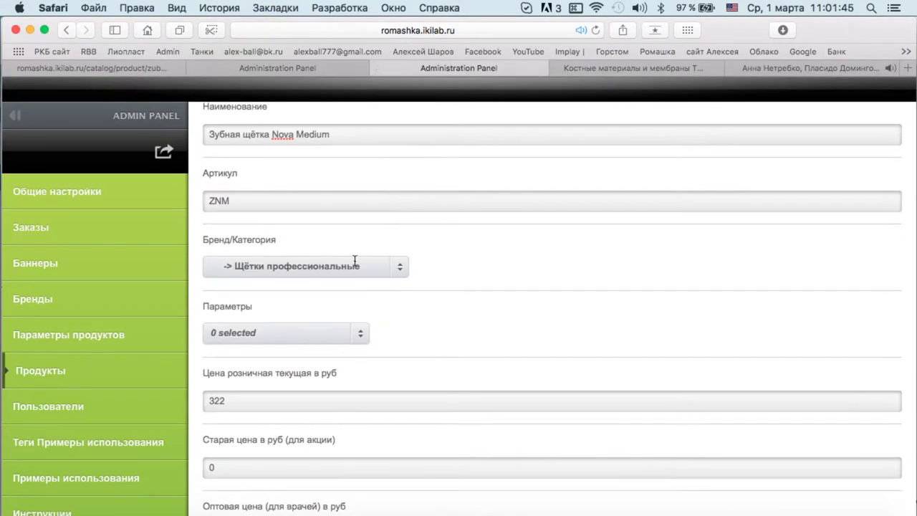
scroll(347, 264, "down", 2)
scroll(348, 265, "down", 3)
key("ctrl+Up")
left_click(171, 418)
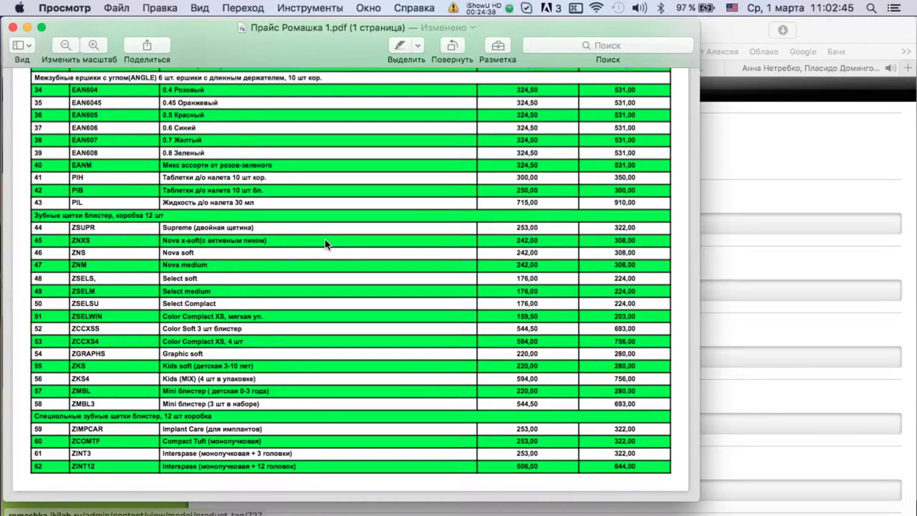
left_click(306, 215)
left_click(286, 202)
left_click(322, 192)
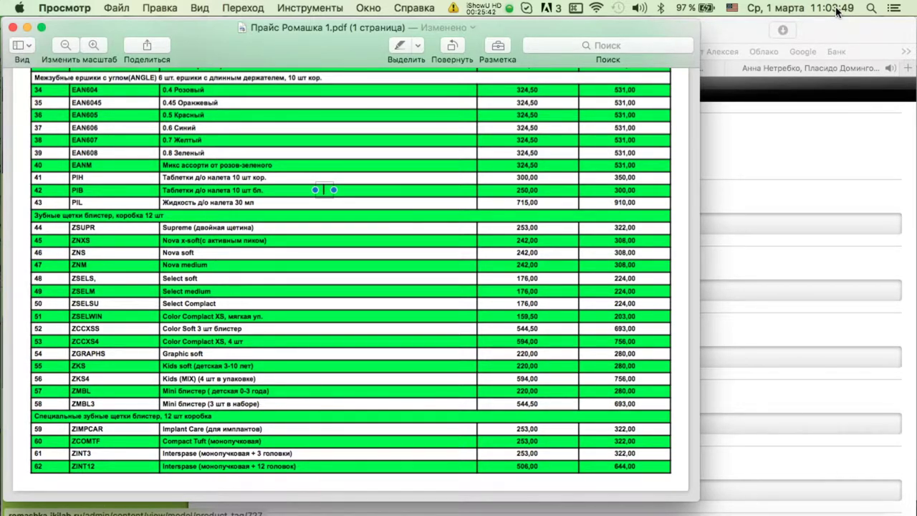
left_click(302, 216)
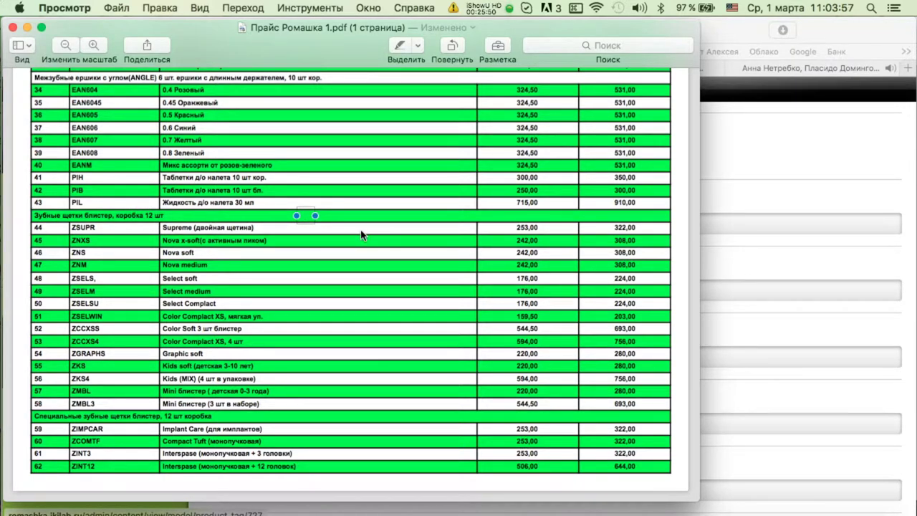
left_click(835, 273)
scroll(481, 213, "up", 2)
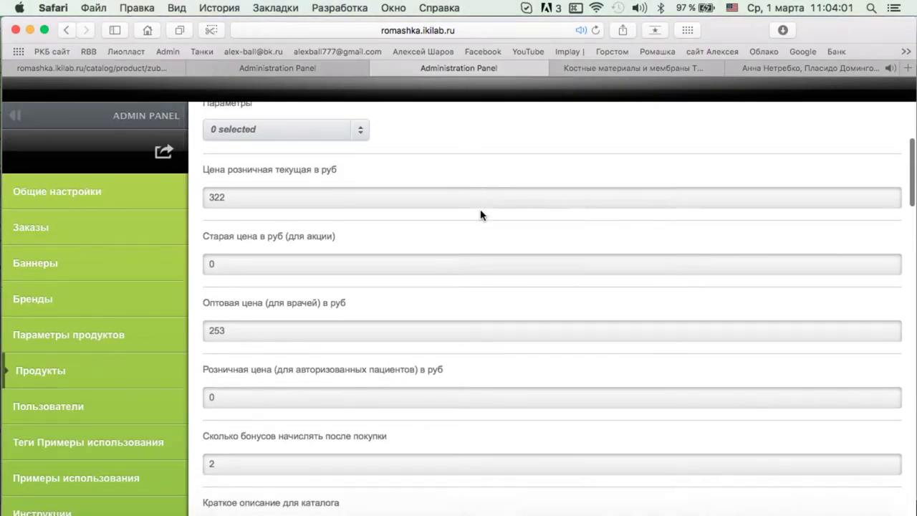
double_click(248, 246)
type("308")
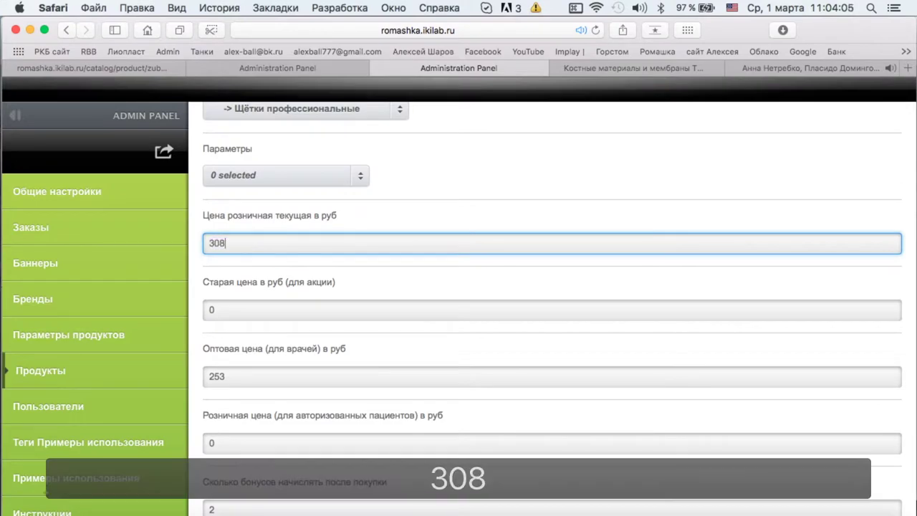
Check the Nova medium wholesale price in the price list and set Оптовая цена (для врачей) to 242.
key("ctrl+Up")
left_click(118, 369)
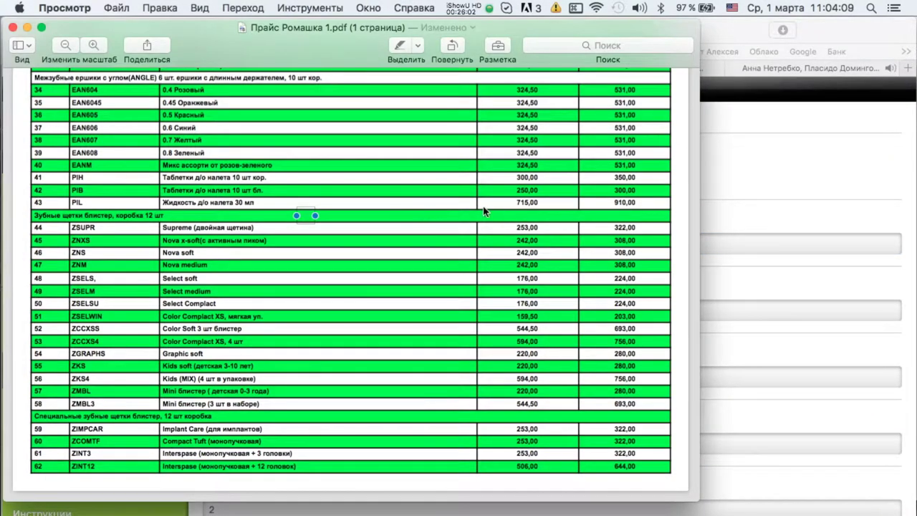
key("super+Tab")
double_click(217, 377)
type("242")
Change Краткое описание для каталога to "Зубная щетка TePe Nova Medium с активным пиком".
scroll(426, 399, "down", 5)
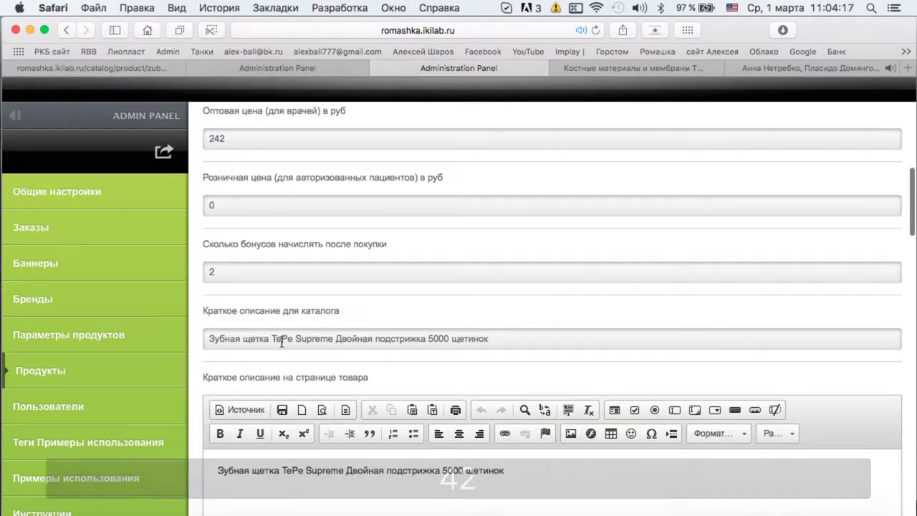
left_click_drag(295, 339, 490, 339)
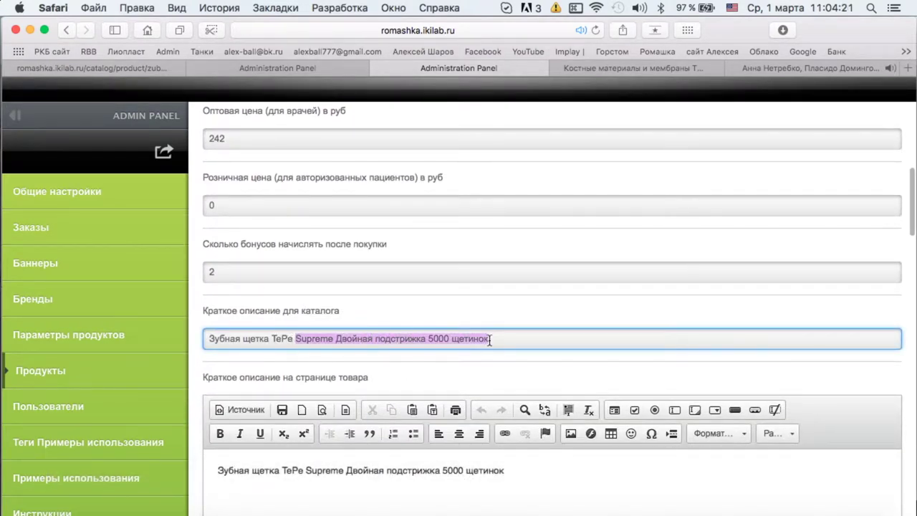
type("Nova Me")
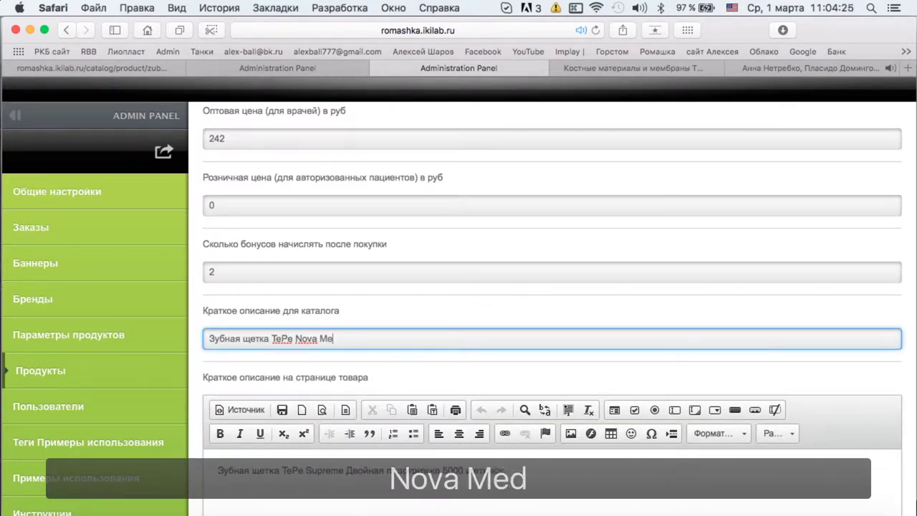
type("dium с активным пиком")
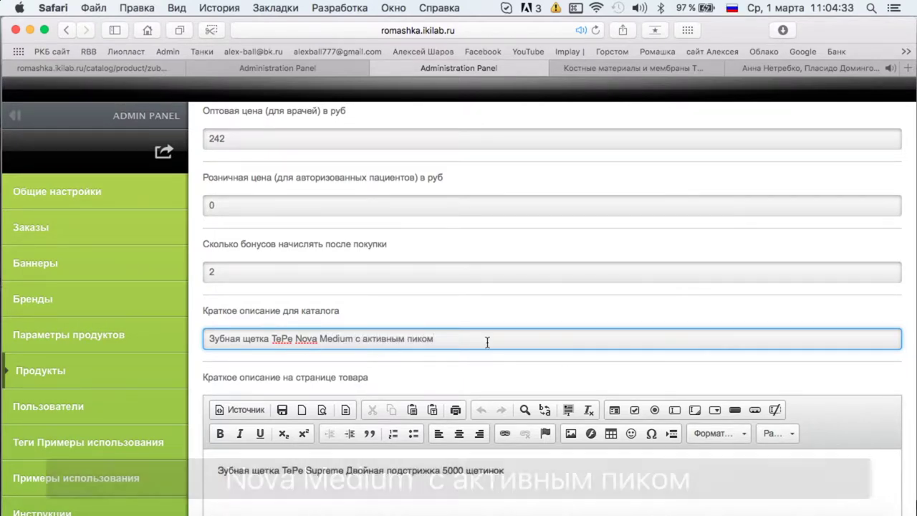
Replace the Краткое описание на странице товара text with the TePe Nova paragraph copied from the Pages lecture document.
scroll(541, 359, "down", 2)
left_click_drag(536, 400, 202, 398)
key("BackSpace")
key("F3")
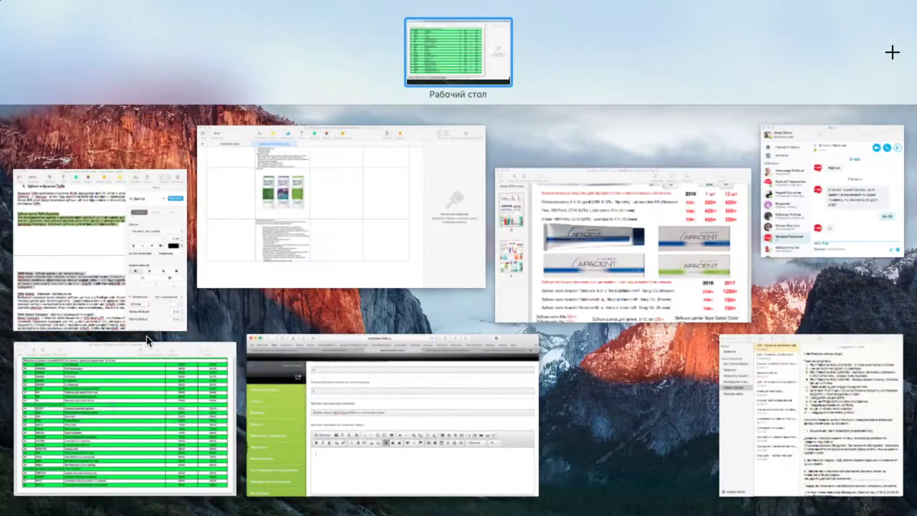
left_click(92, 295)
key("cmd+c")
key("cmd+m")
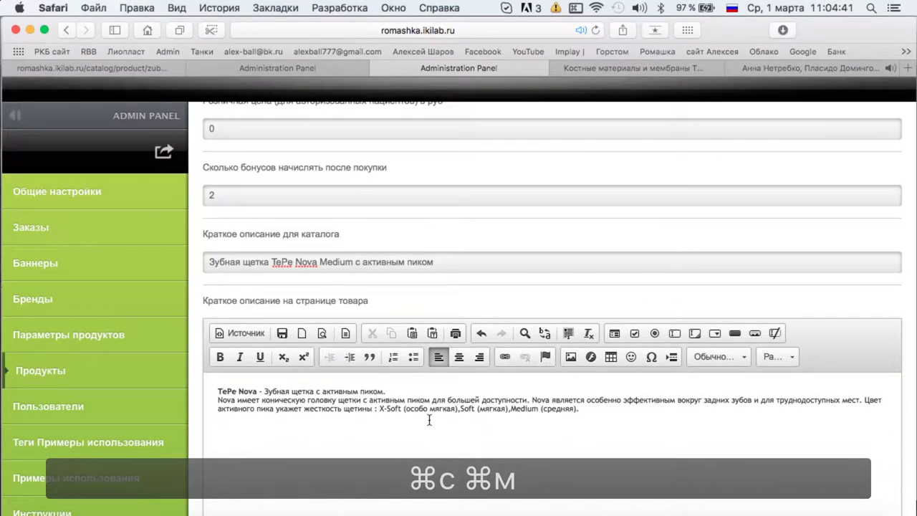
Strip the formatting from the pasted Nova text and start new paragraphs at "Nova является" and "Цвет активного пика".
key("cmd+a")
left_click(597, 417)
key("Return")
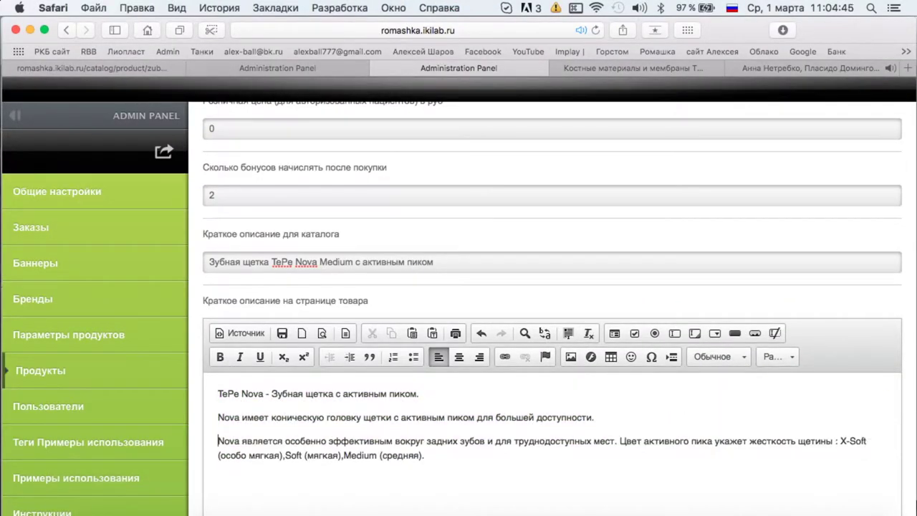
left_click(621, 441)
key("Return")
In the Pages lecture document, mark the TePe Nova paragraph with a green text background.
key("F3")
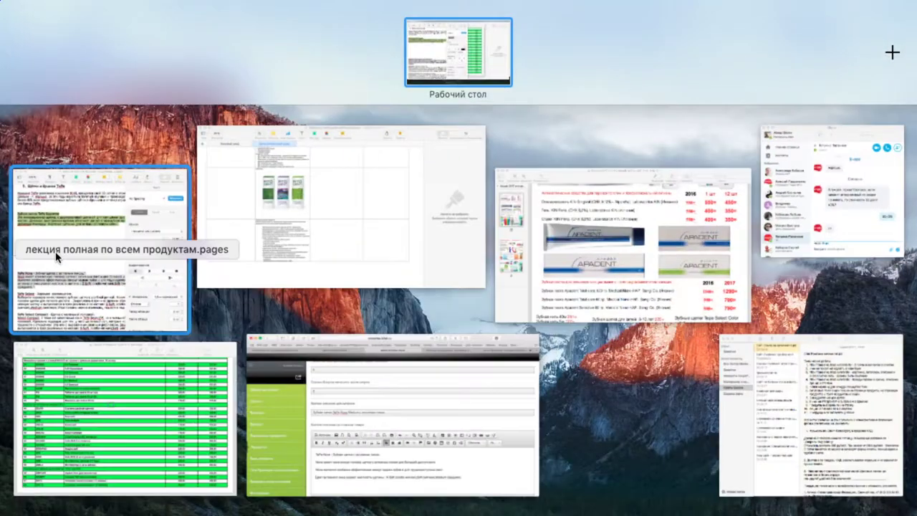
left_click(92, 237)
left_click(466, 257)
left_click(520, 429)
left_click(512, 370)
Copy the TePe company paragraph under the "Щётки и ёршики TePe" heading and mark it with a text background colour.
left_click(65, 104)
triple_click(63, 104)
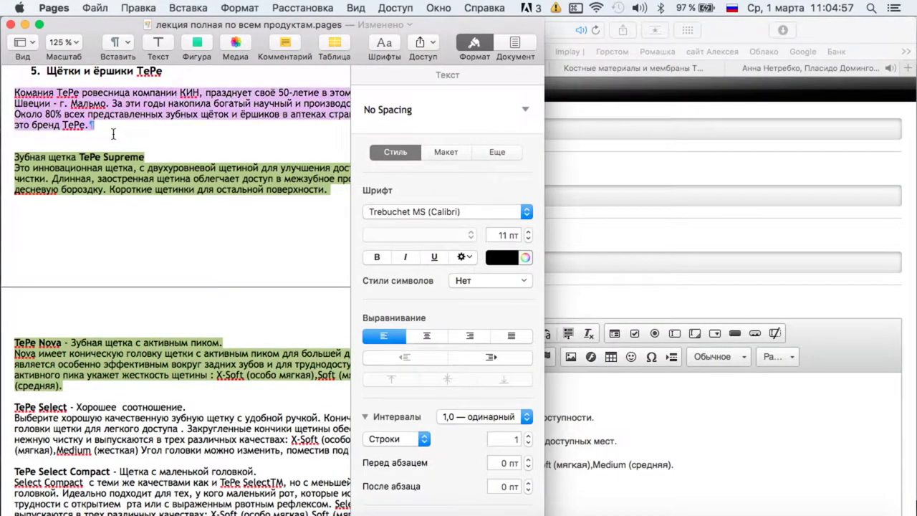
key("super+c")
left_click(466, 257)
left_click(525, 432)
left_click(537, 350)
Back in Safari, add the company paragraph below the short Nova description, strip its formatting and start a new paragraph at "Основана в Швеции".
key("super+Tab")
key("super+v")
key("super+a")
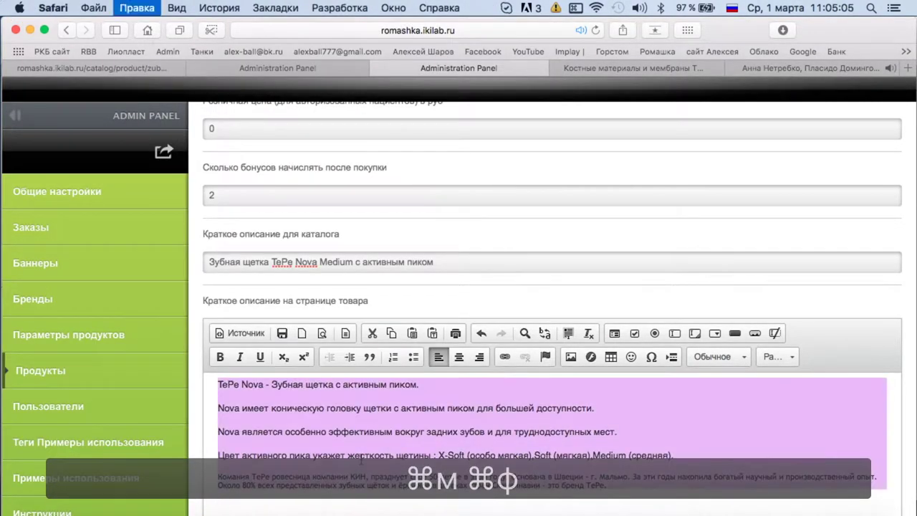
left_click(573, 454)
key("Return")
scroll(401, 416, "down", 5)
scroll(368, 455, "up", 2)
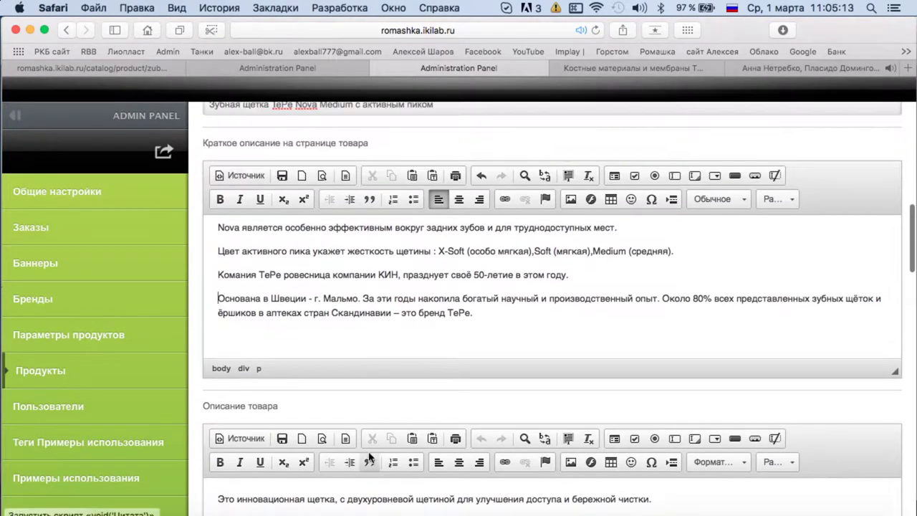
Undo the insertion of the company paragraph in the short description, keeping the Nova text's paragraph breaks.
key("super+z")
key("super+z")
key("super+z")
key("super+z")
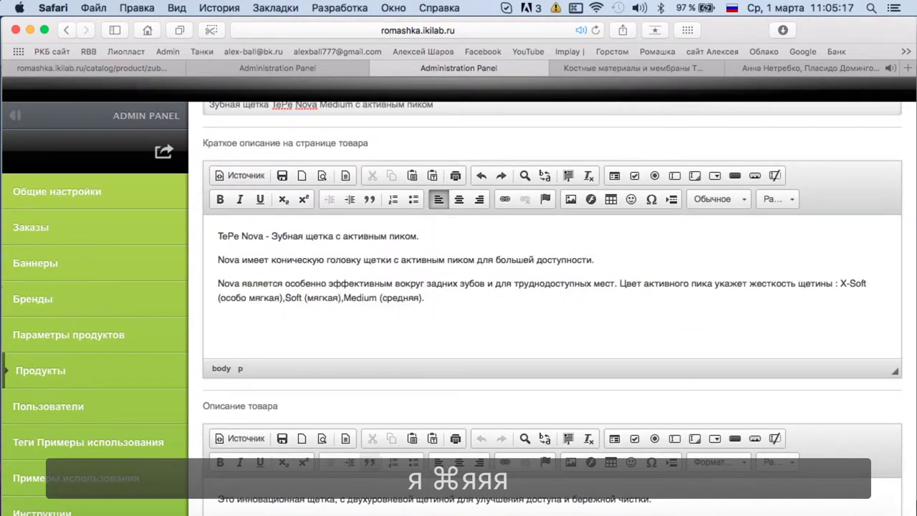
key("super+shift+z")
Replace the old Supreme text in Описание товара with the copied TePe company paragraph.
scroll(552, 286, "down", 5)
left_click(246, 141)
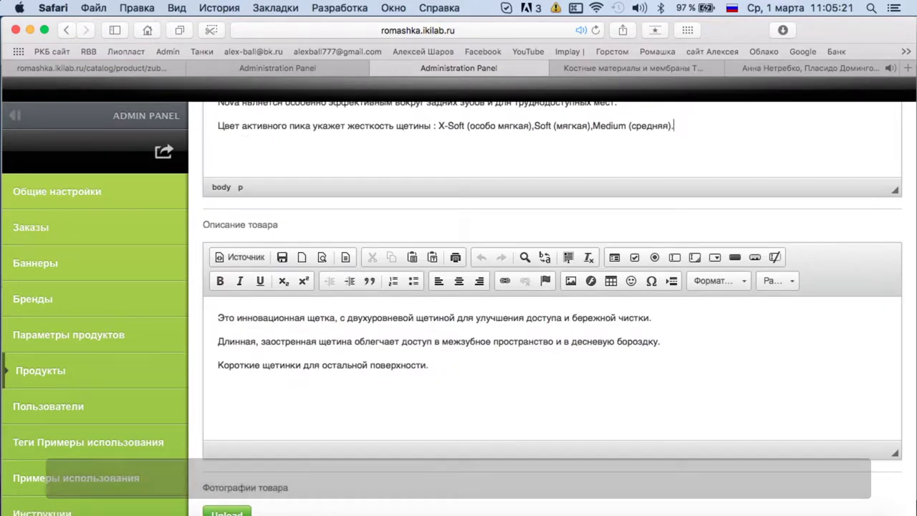
left_click_drag(255, 399, 2, 189)
key("super+v")
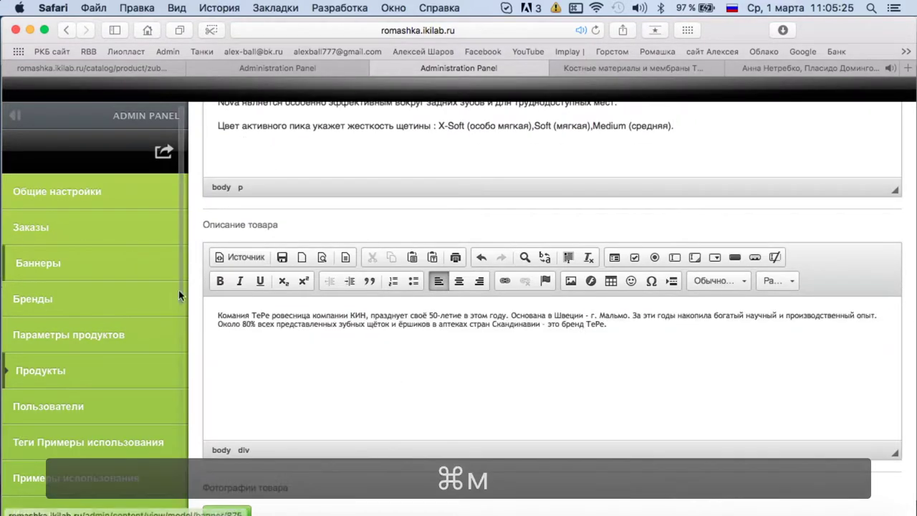
Copy the whole Nova text from the short description and paste it above the company paragraph in Описание товара.
scroll(256, 366, "up", 3)
left_click_drag(218, 238, 755, 325)
left_click(239, 288)
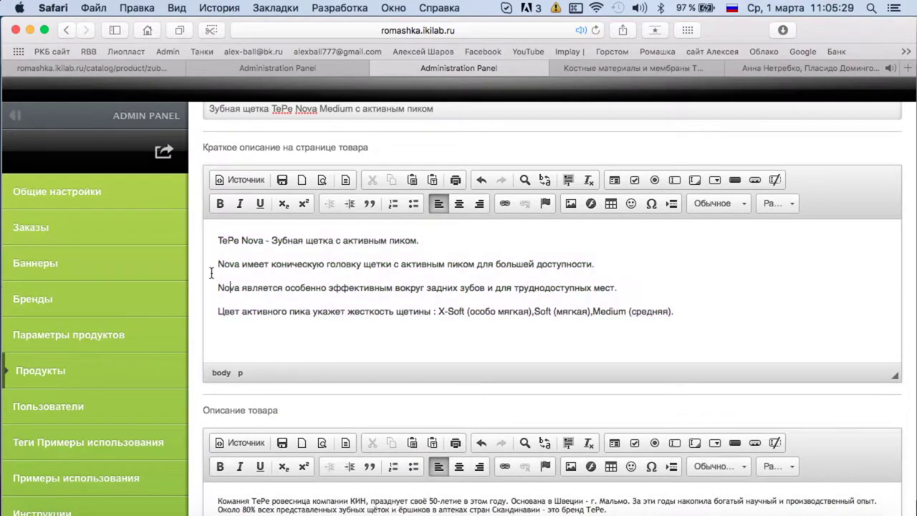
left_click_drag(213, 237, 666, 352)
key("super+c")
scroll(665, 352, "down", 5)
left_click(209, 324)
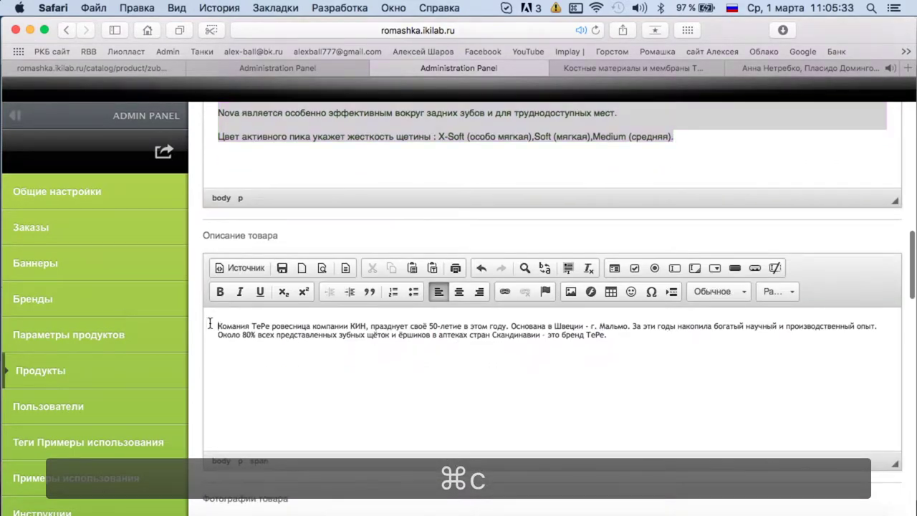
key("super+v")
key("BackSpace")
Delete the first two Nova paragraphs from Описание товара so the text begins with "Nova является особенно эффективным".
left_click_drag(597, 356, 10, 276)
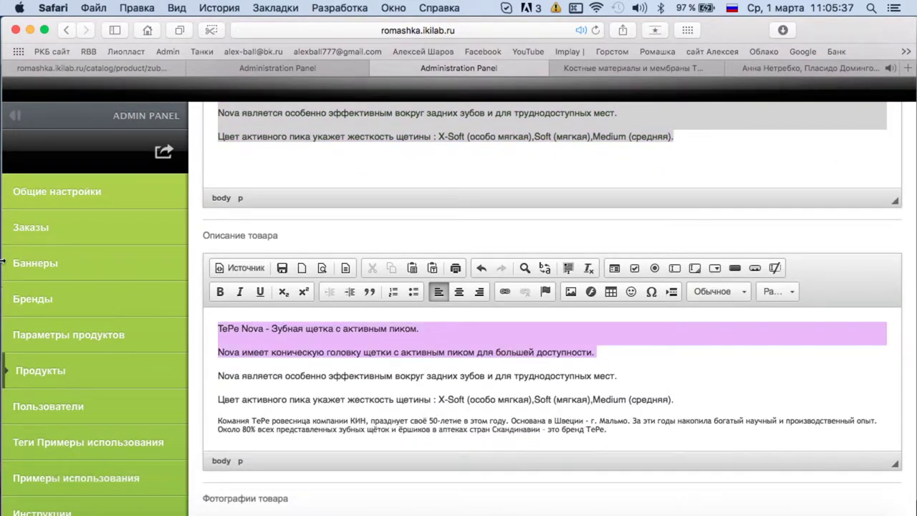
key("BackSpace")
key("Down")
key("BackSpace")
Strip the formatting from the Описание товара text and split the company text into one paragraph per sentence.
key("super+a")
left_click(588, 267)
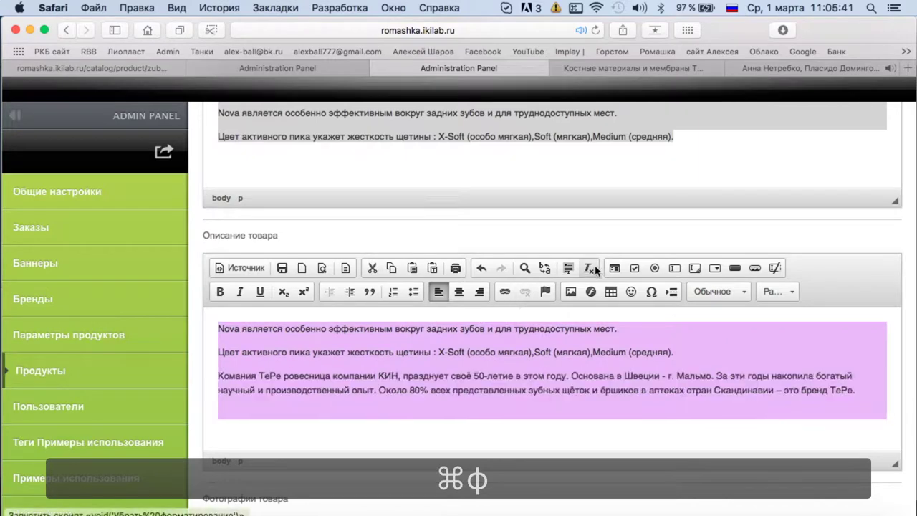
left_click(573, 375)
key("Return")
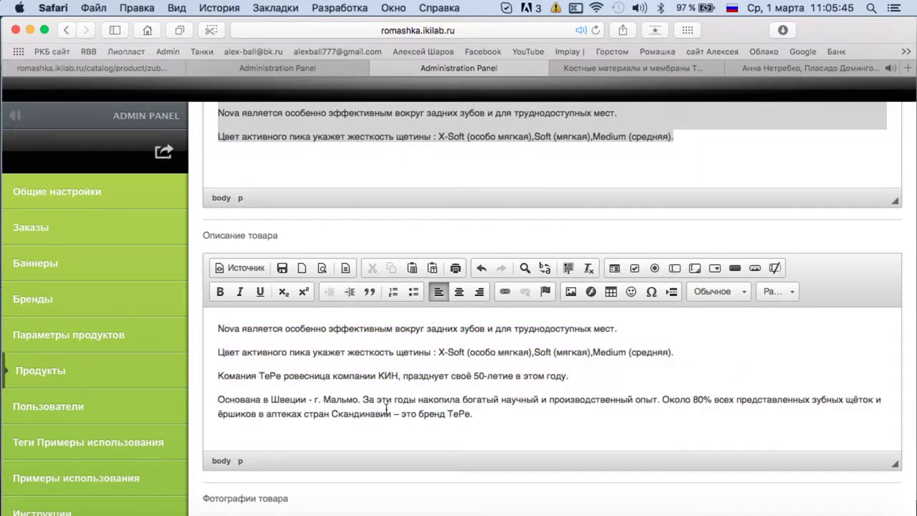
left_click(363, 399)
key("Return")
left_click(519, 422)
key("Return")
scroll(520, 420, "down", 3)
left_click(520, 426)
Select the TEPE01_NOVA01 photo and the middle TePe-Nova toothbrush photo from the спец щетки folder for Фотографии товара.
scroll(231, 317, "down", 5)
left_click(232, 317)
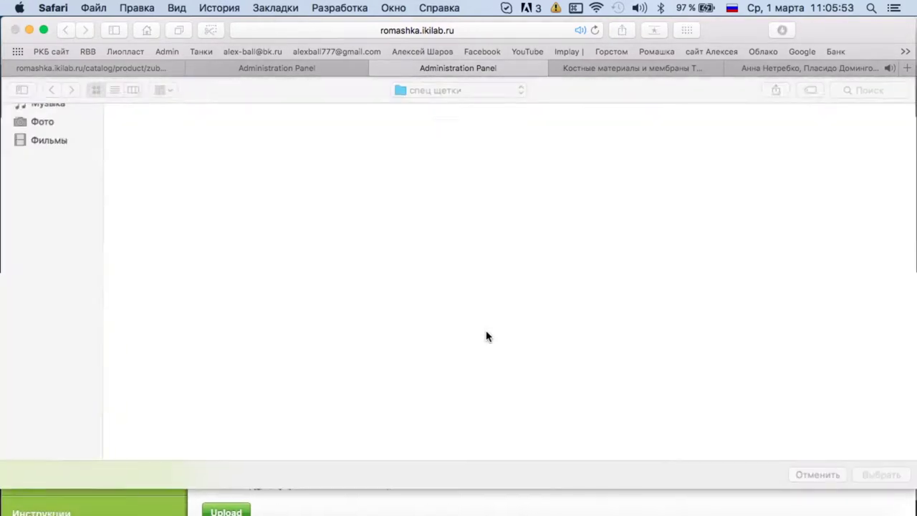
scroll(485, 336, "down", 5)
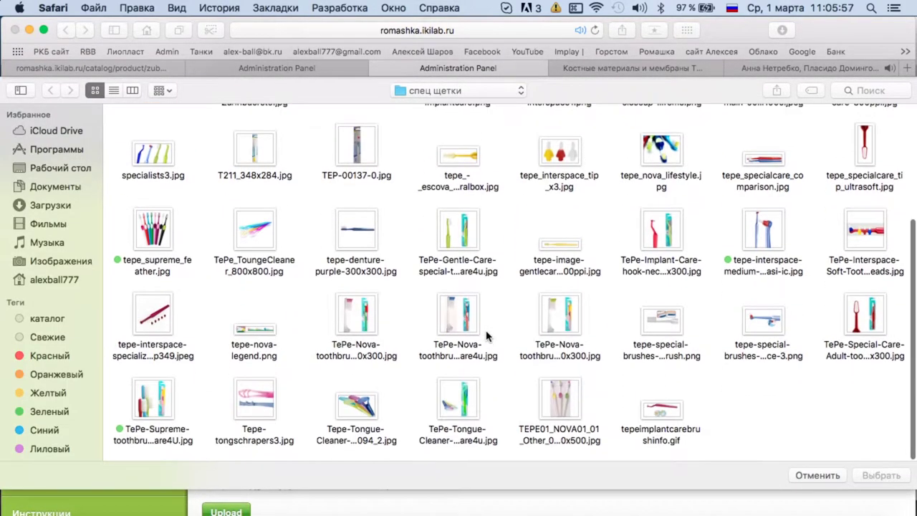
left_click(570, 405)
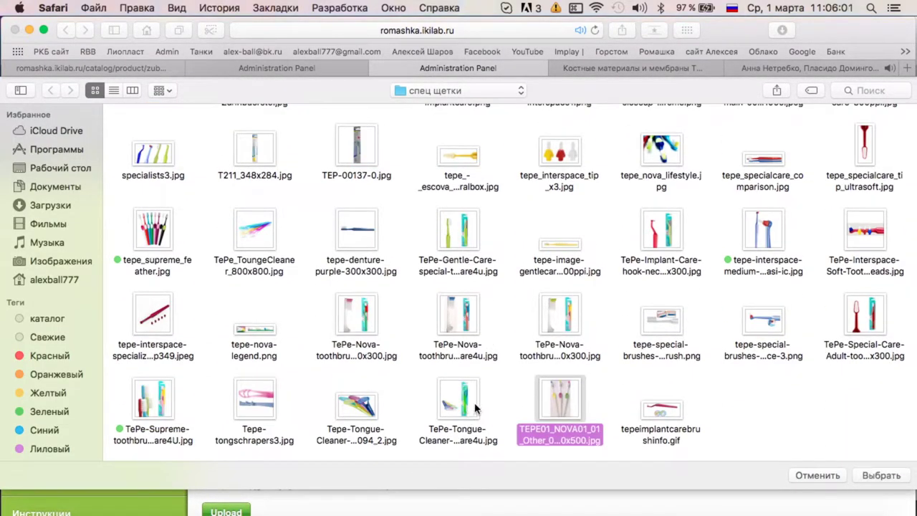
left_click(469, 308, "super")
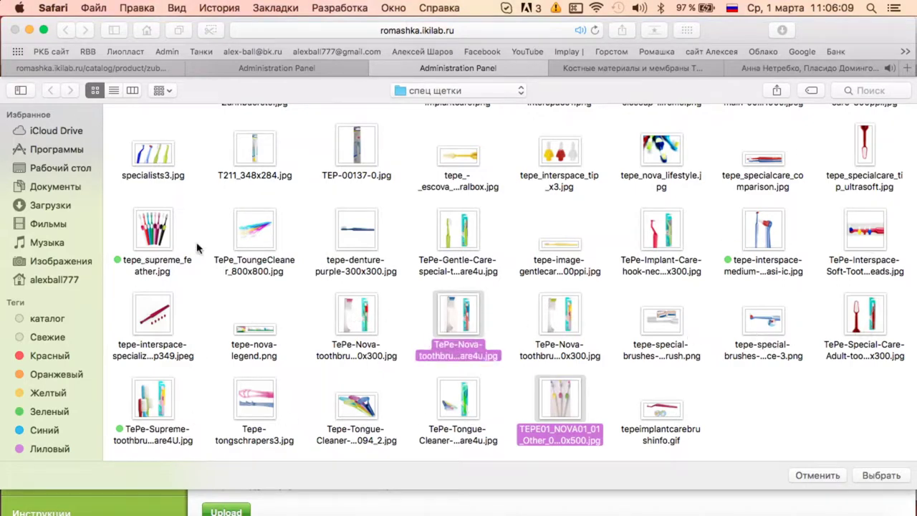
scroll(362, 265, "up", 3)
scroll(527, 245, "up", 2)
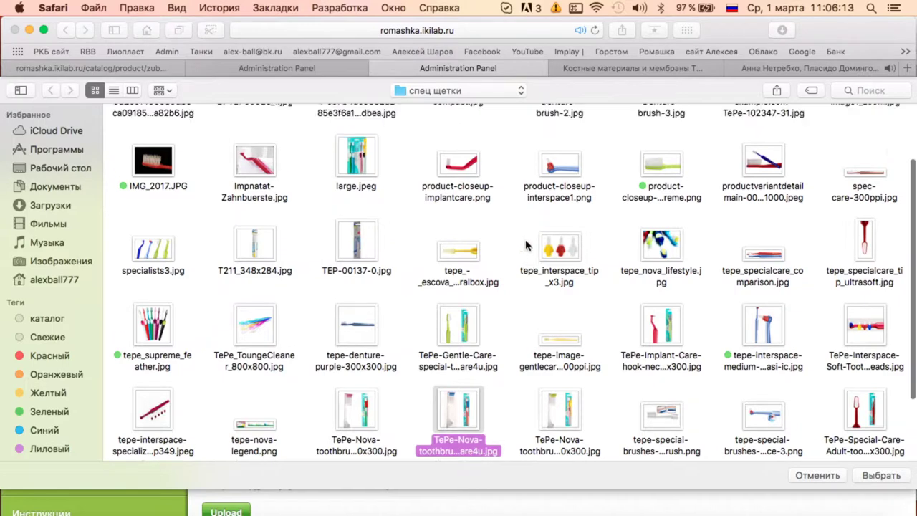
scroll(913, 281, "up", 2)
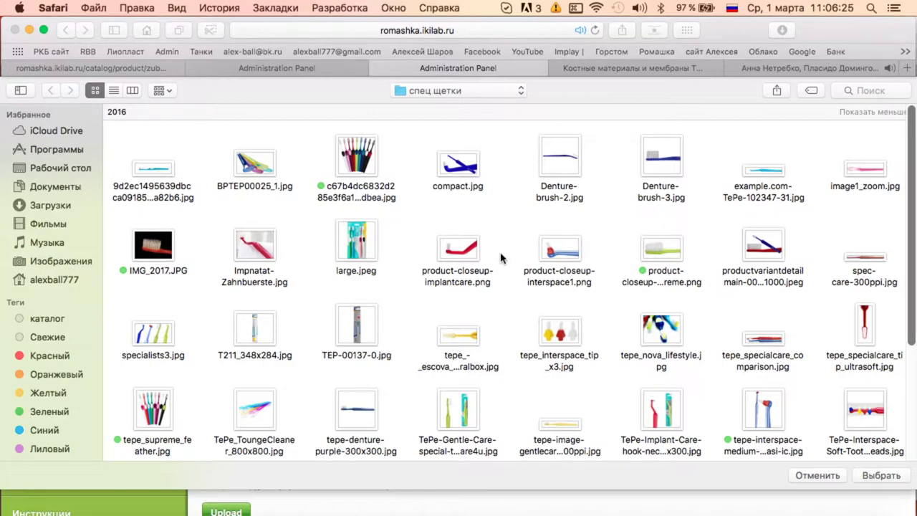
Tag the two selected Nova photos green and upload them to Фотографии товара.
scroll(643, 289, "down", 5)
right_click(451, 314)
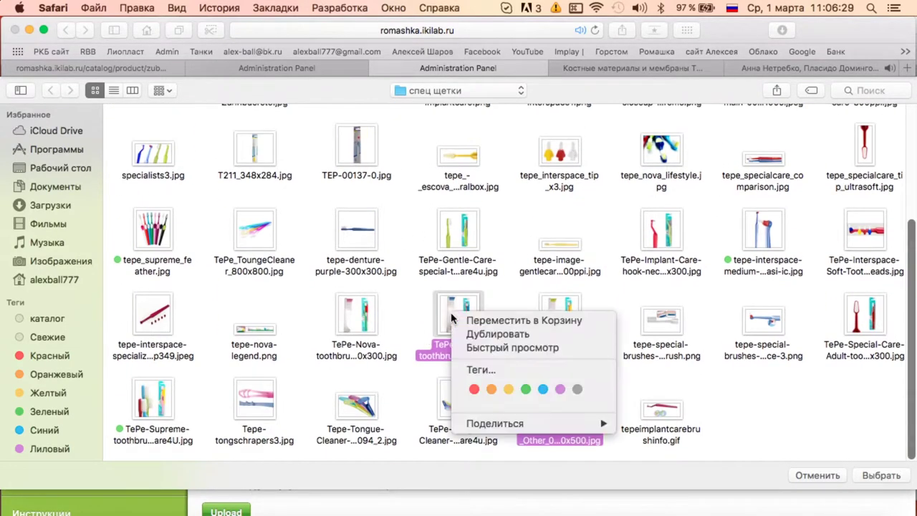
left_click(525, 390)
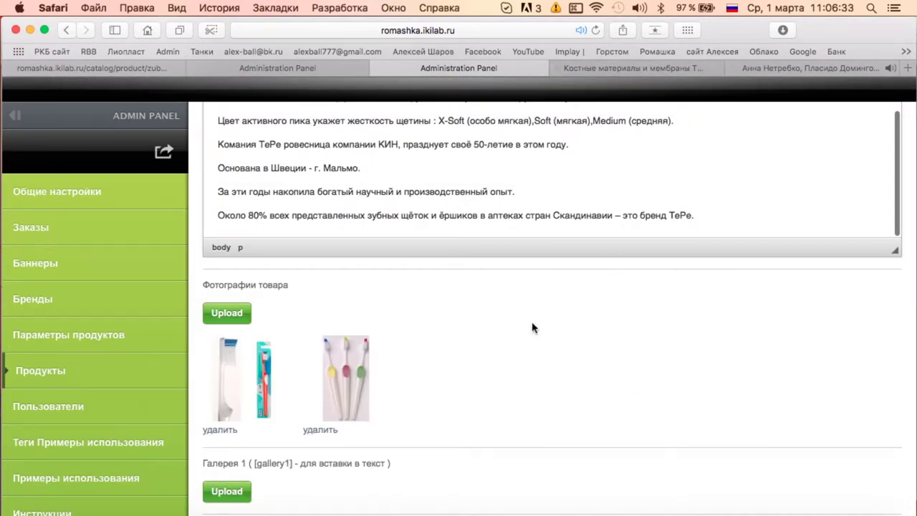
Search Google for "tepe nova medium" and show the image results.
left_click(658, 68)
left_click(466, 32)
type("еузу")
key("BackSpace")
key("BackSpace")
key("BackSpace")
key("BackSpace")
key("ctrl+space")
type("tepe nova medium")
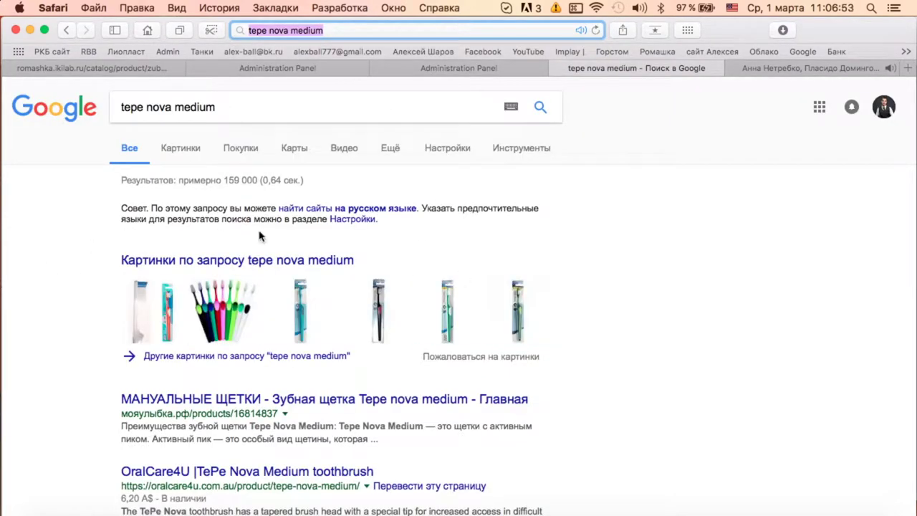
left_click(233, 260)
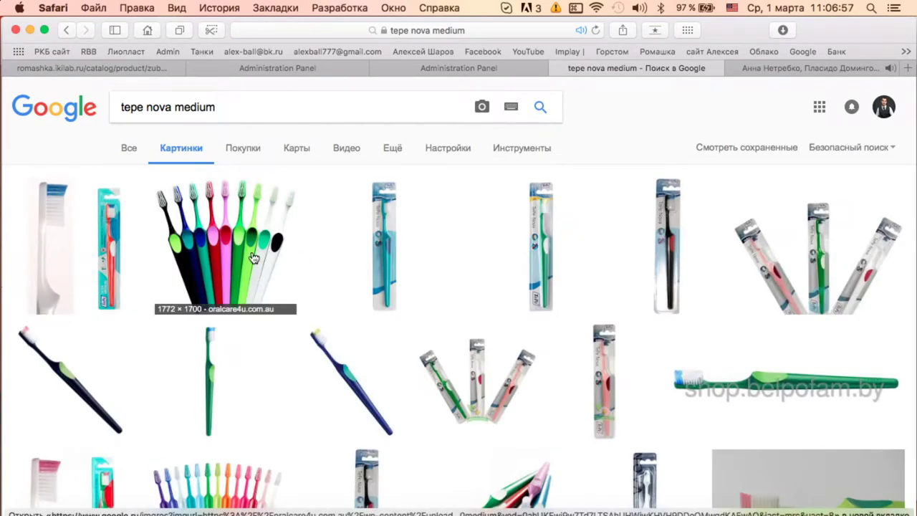
Save the full-size pink Nova toothbrush image from tepehk.com to the downloads, then close its page.
scroll(620, 260, "down", 5)
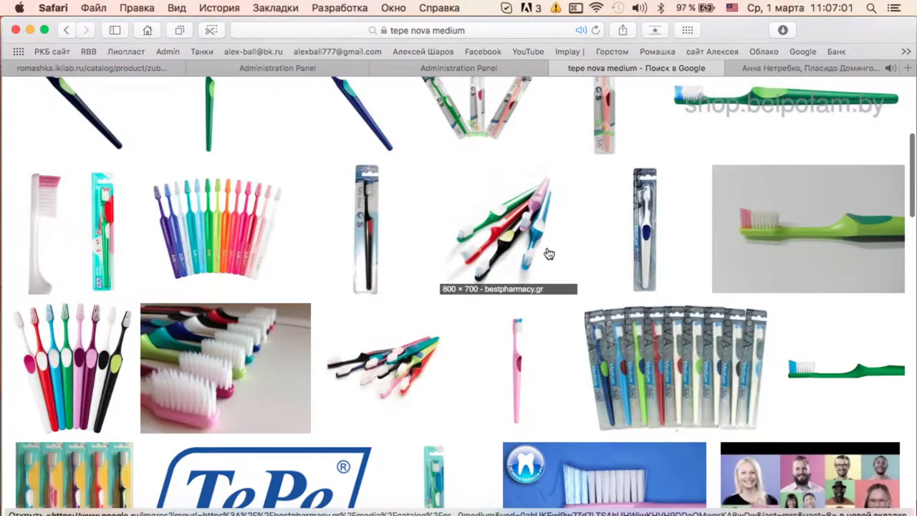
scroll(518, 229, "down", 3)
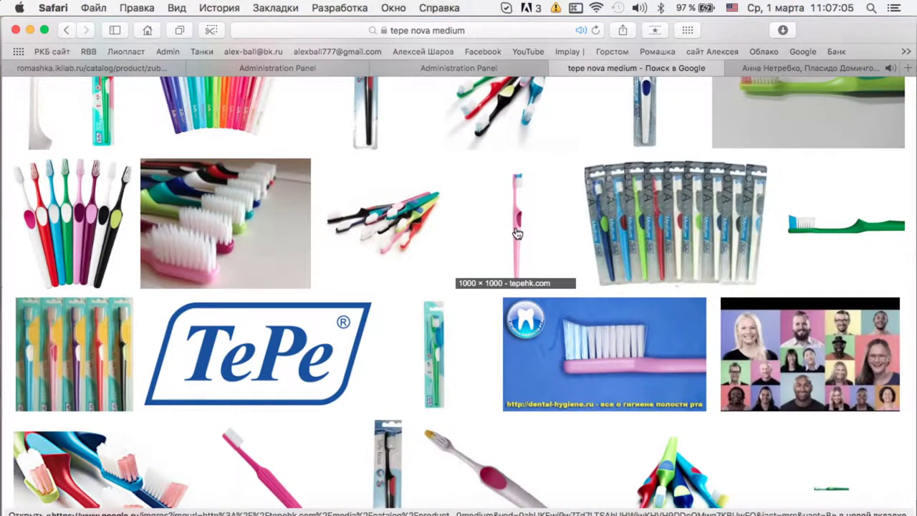
left_click(518, 233)
left_click(485, 240)
right_click(459, 222)
left_click(501, 246)
key("super+w")
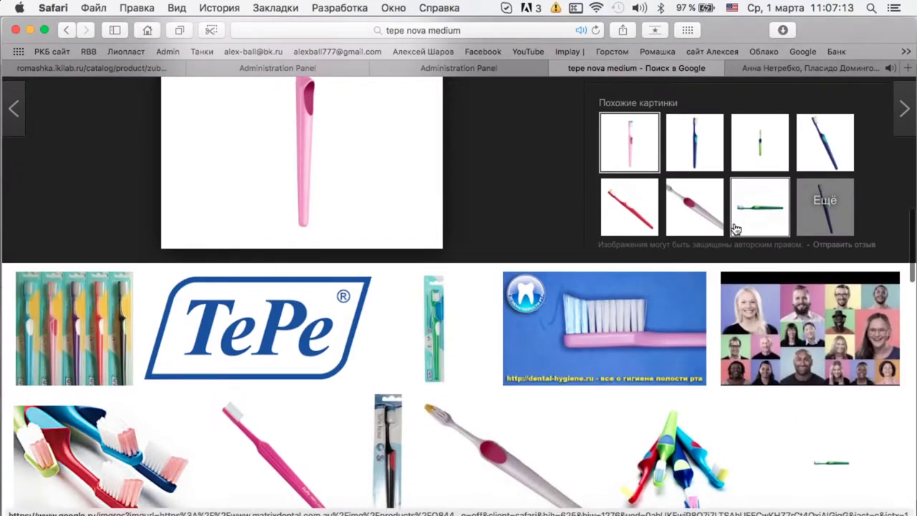
Try to open the blue-and-white brush head image "TePe Nova fogkefe :: MosolyShop" in full size.
scroll(735, 228, "down", 15)
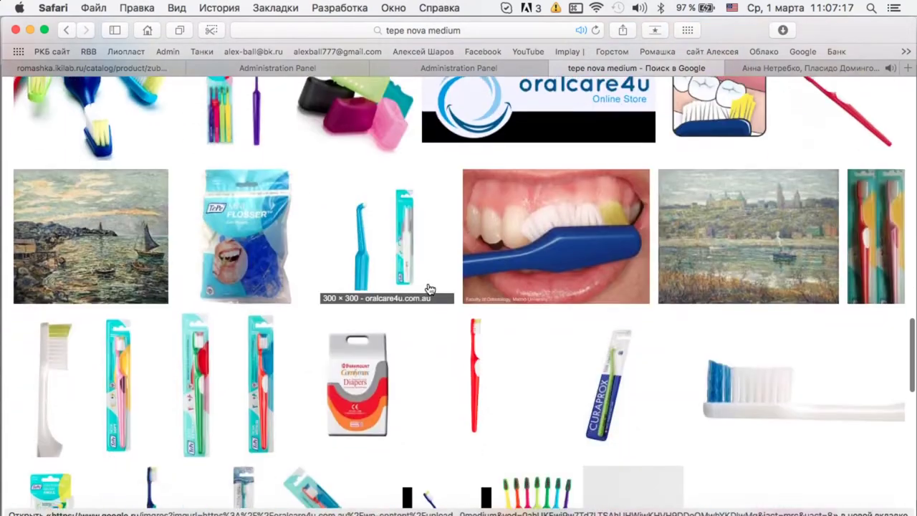
scroll(430, 290, "down", 10)
scroll(788, 215, "up", 5)
left_click(824, 222)
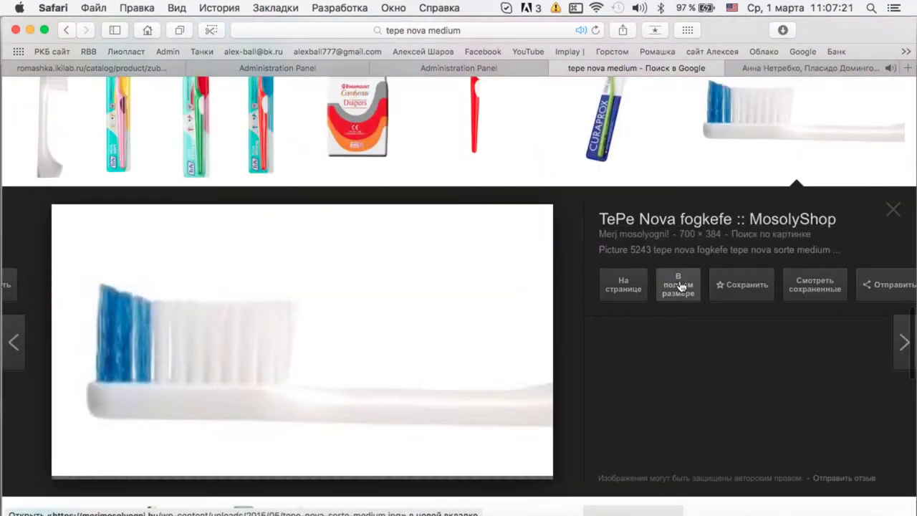
left_click(684, 287)
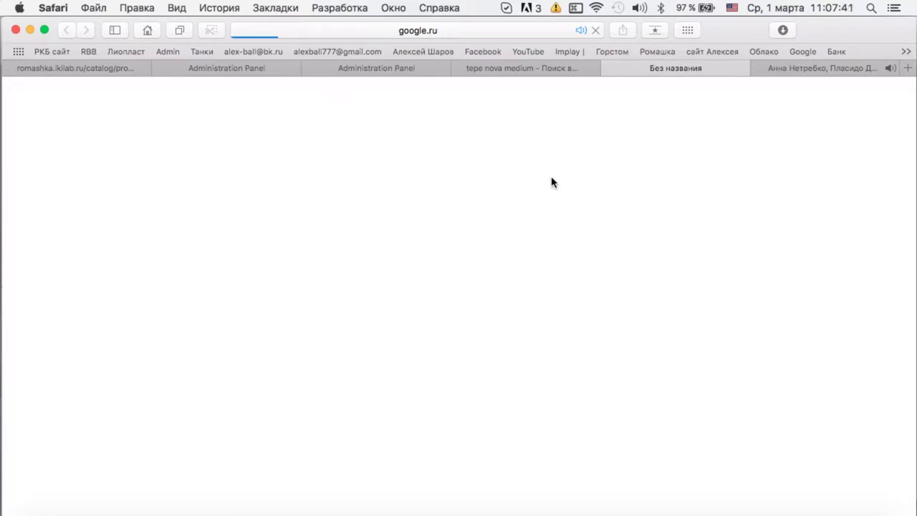
left_click(490, 34)
key("Escape")
Look through the remaining image results for suitable Nova Medium photos, then close the search and return to the product form.
left_click(488, 70)
scroll(518, 179, "down", 15)
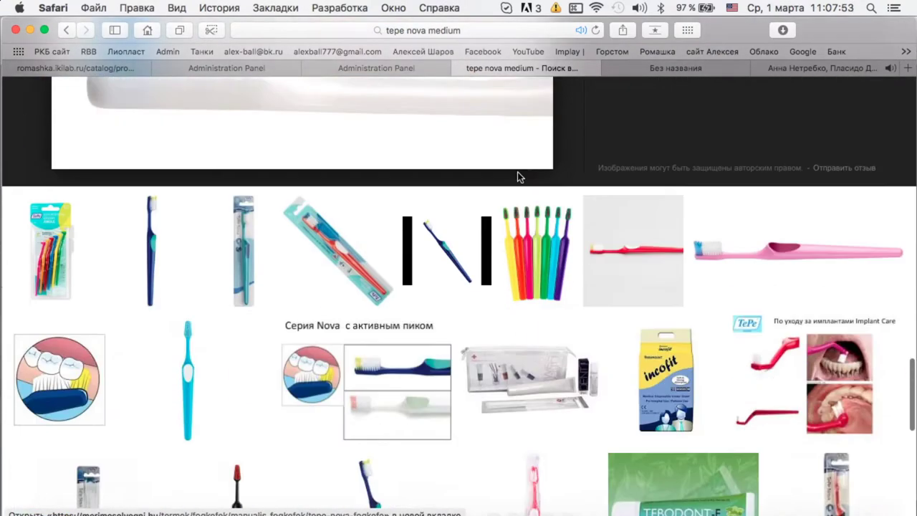
scroll(518, 179, "down", 5)
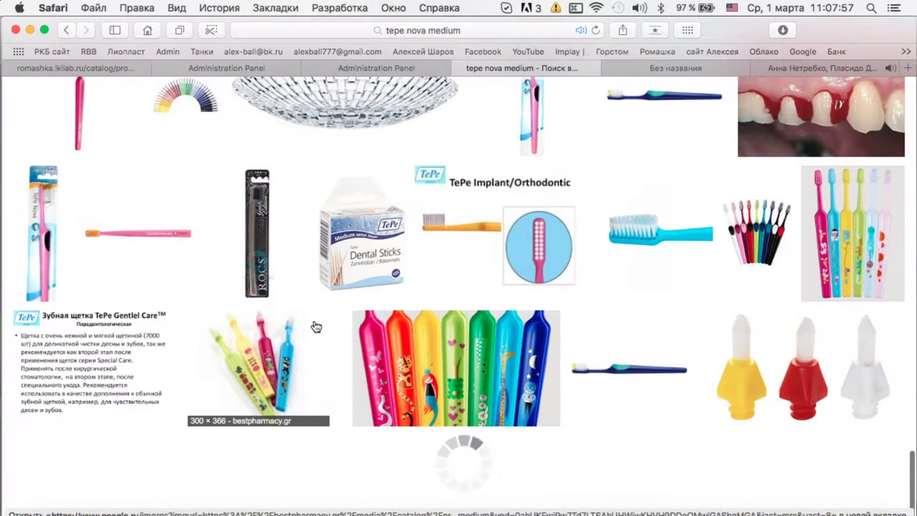
scroll(566, 200, "up", 10)
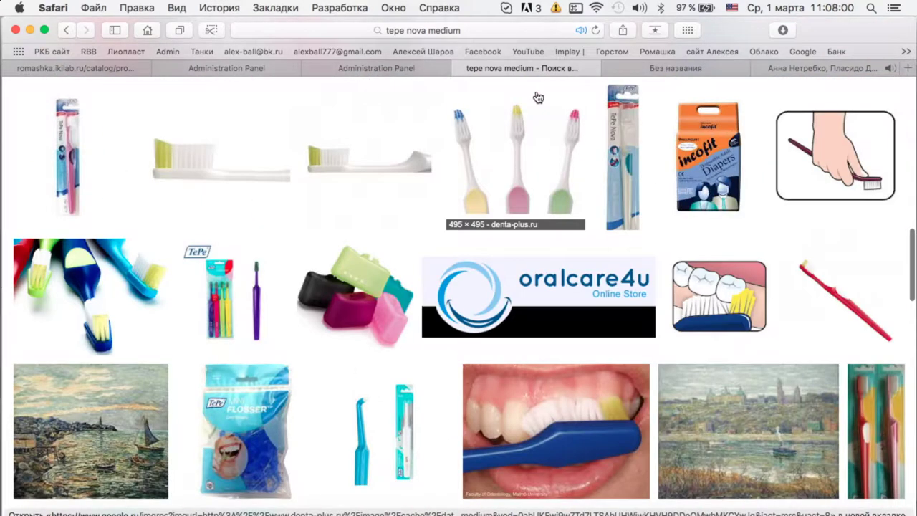
left_click(455, 67)
left_click(445, 69)
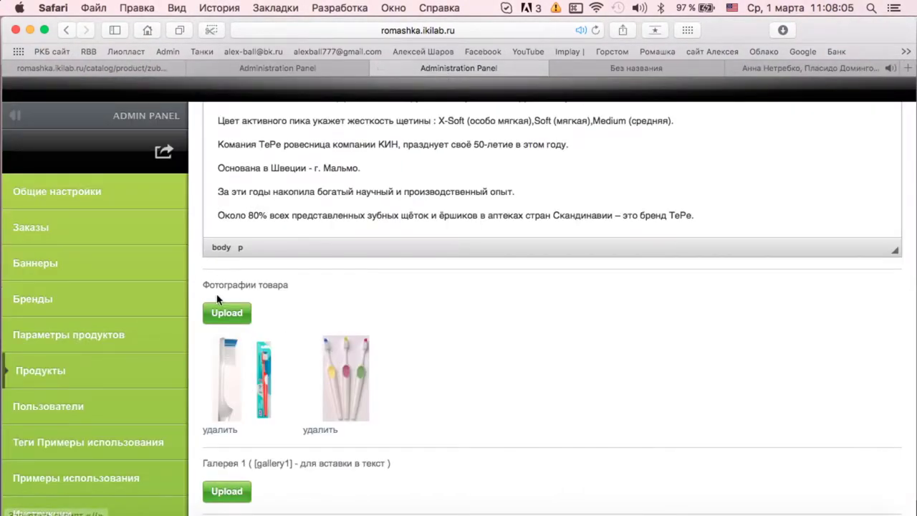
Upload tepe_novapk_1.jpg from the Загрузки folder to Фотографии товара.
left_click(220, 319)
left_click(60, 207)
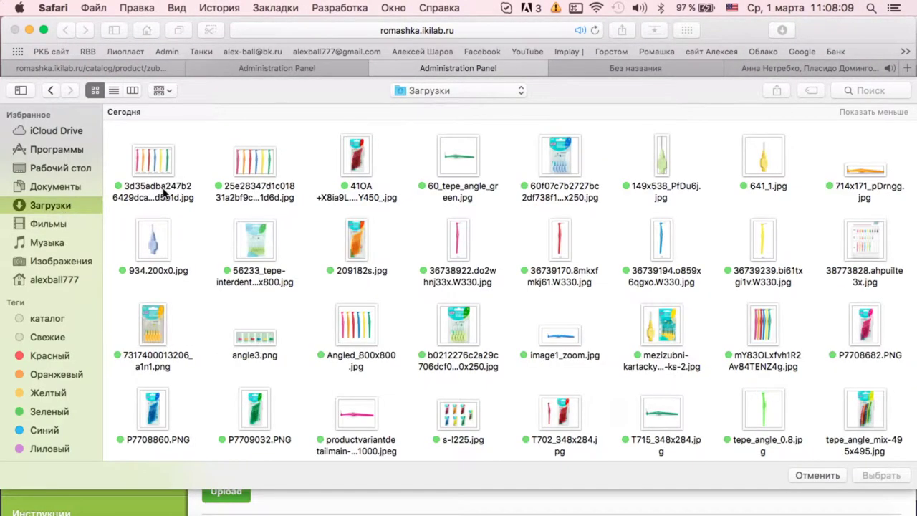
scroll(459, 215, "down", 10)
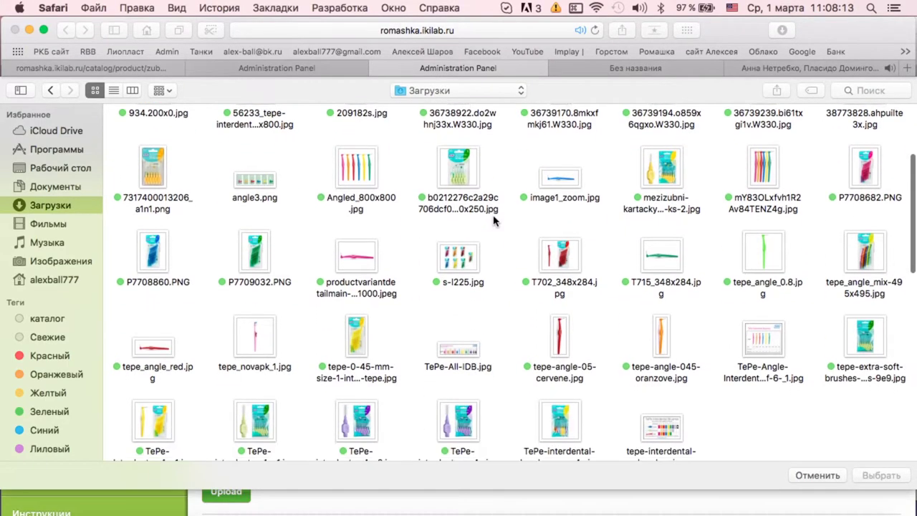
scroll(466, 220, "up", 5)
double_click(242, 236)
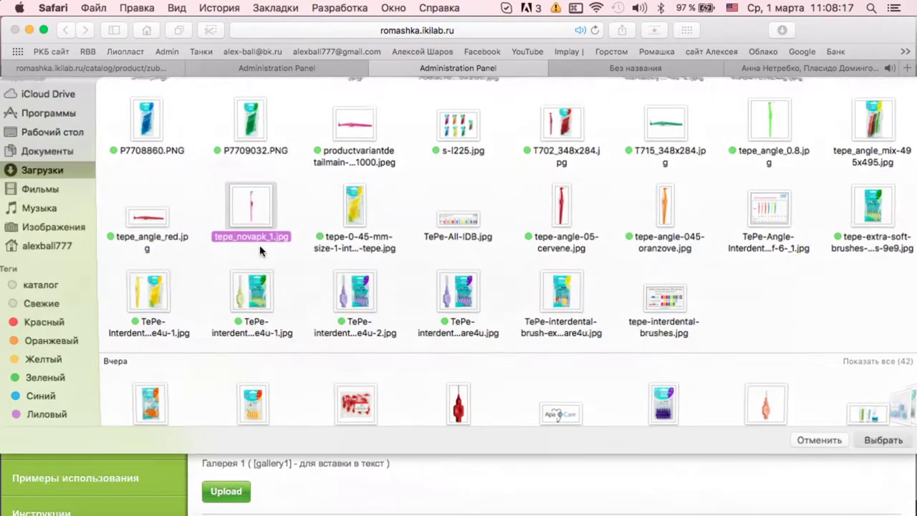
Tag the tepe_novapk_1.jpg file green and move the newly uploaded photo to second place among the product photos.
left_click(224, 305)
right_click(256, 231)
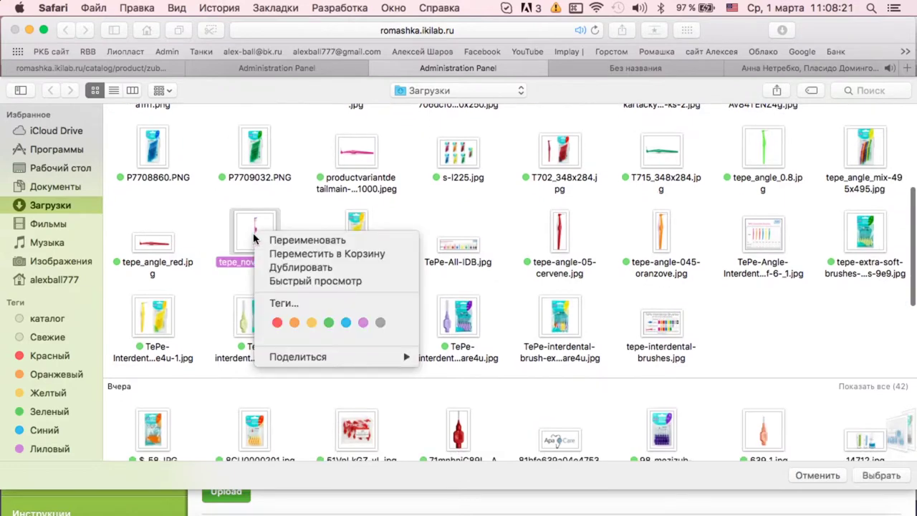
left_click(329, 322)
key("Escape")
mouse_move(442, 382)
left_mouse_down()
mouse_move(315, 380)
mouse_move(343, 381)
left_mouse_up()
Set Иконка Хит to Нет and save the Nova Medium product.
scroll(343, 381, "down", 3)
scroll(343, 386, "down", 10)
scroll(293, 409, "up", 10)
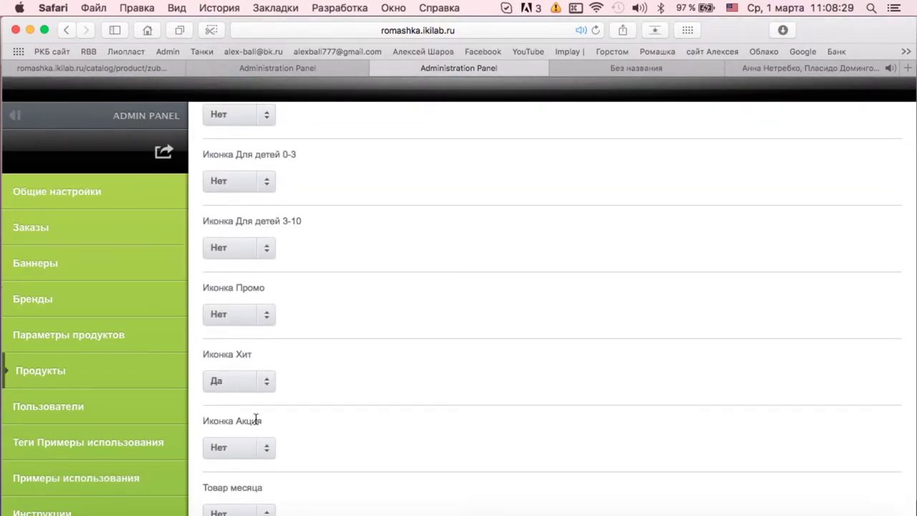
scroll(267, 208, "down", 5)
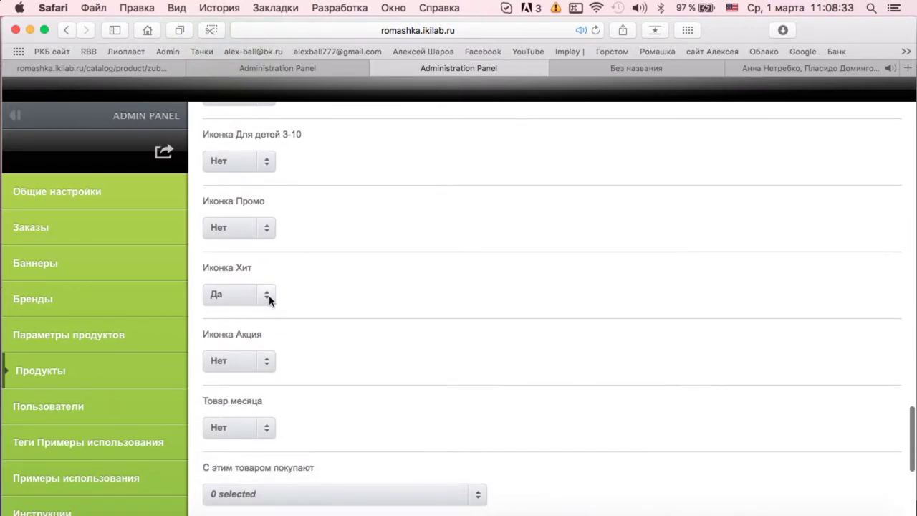
left_click(267, 295)
left_click(267, 314)
scroll(353, 313, "down", 5)
left_click(246, 415)
left_click(217, 454)
left_click(222, 468)
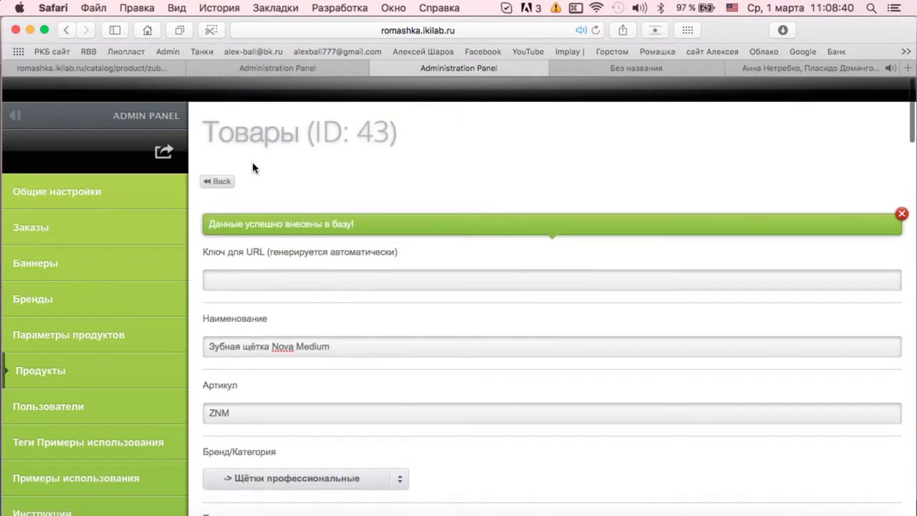
Return to the product list and open Зубная щётка Nova Medium for editing.
left_click(228, 185)
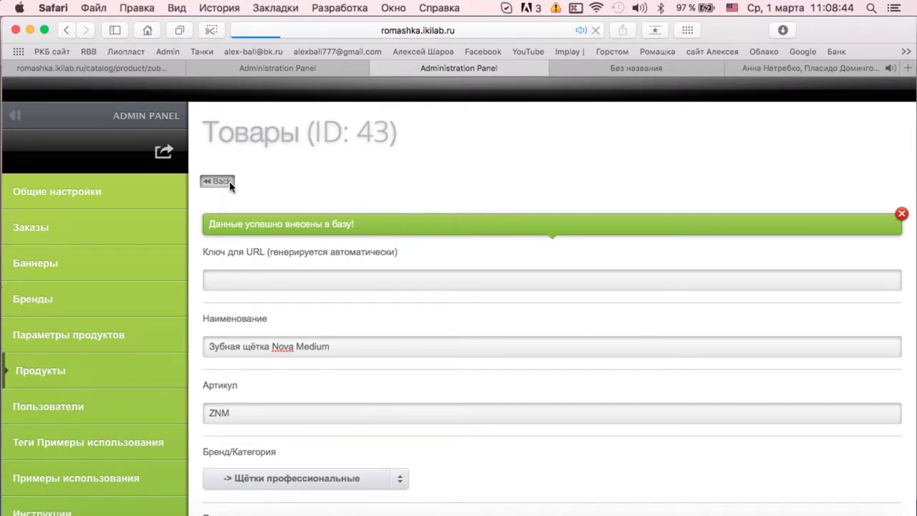
scroll(763, 251, "down", 10)
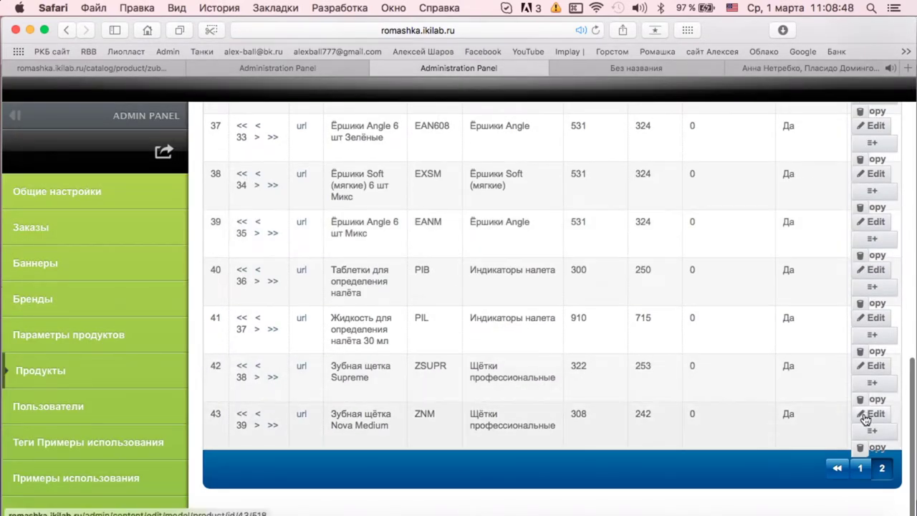
left_click(871, 417)
Check the Бренд/Категория options, choose Щётки профессиональные under TePe (Швеция), and save the product.
scroll(251, 307, "down", 5)
left_click(271, 192)
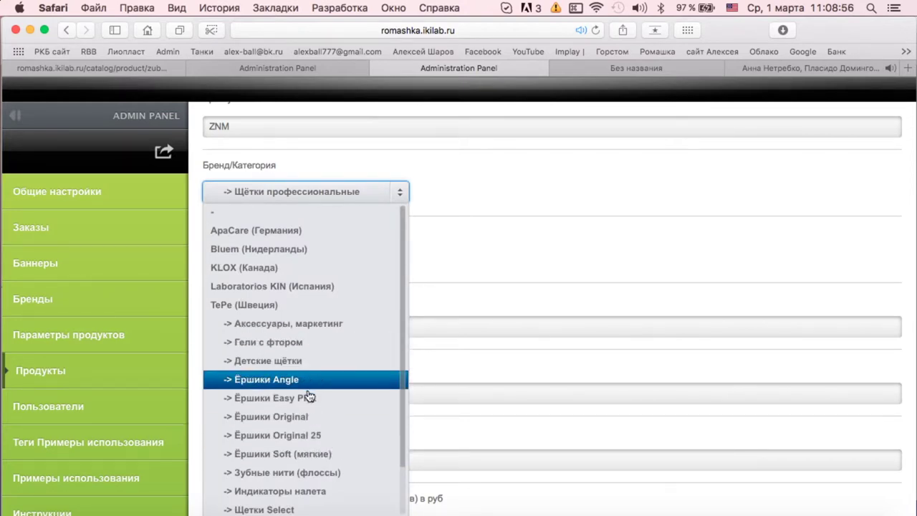
scroll(397, 510, "down", 2)
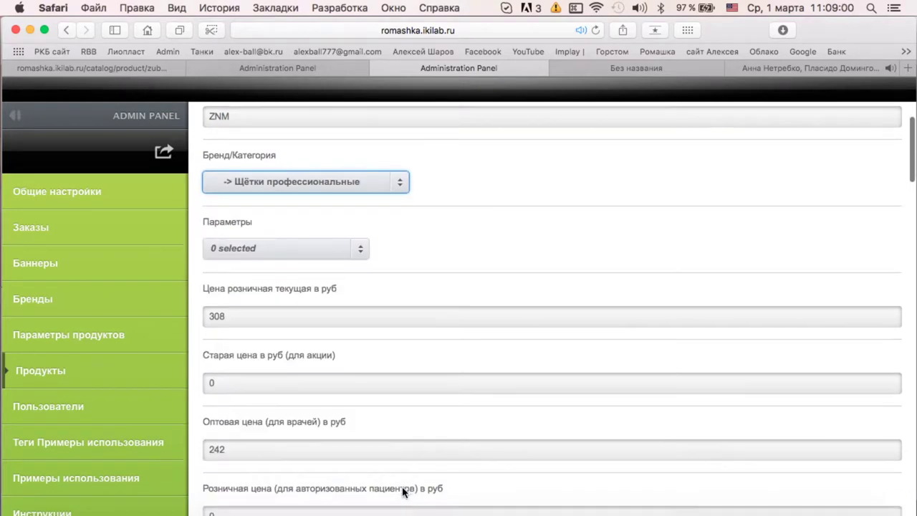
left_click(378, 172)
scroll(405, 383, "down", 2)
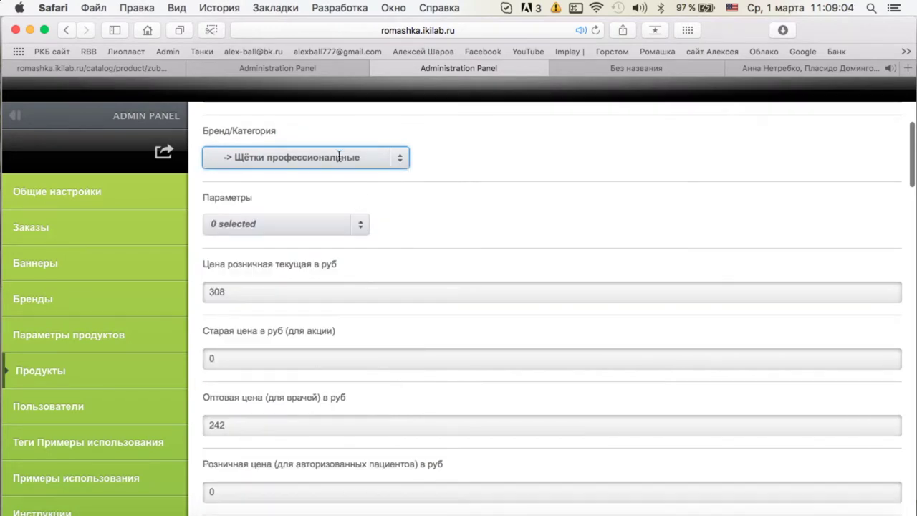
scroll(321, 357, "down", 1)
left_click(290, 143)
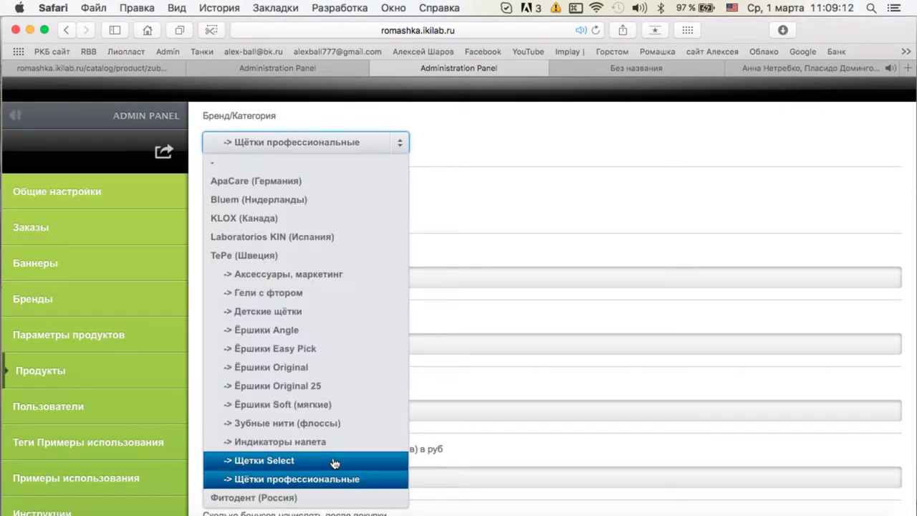
left_click(326, 478)
scroll(352, 467, "down", 20)
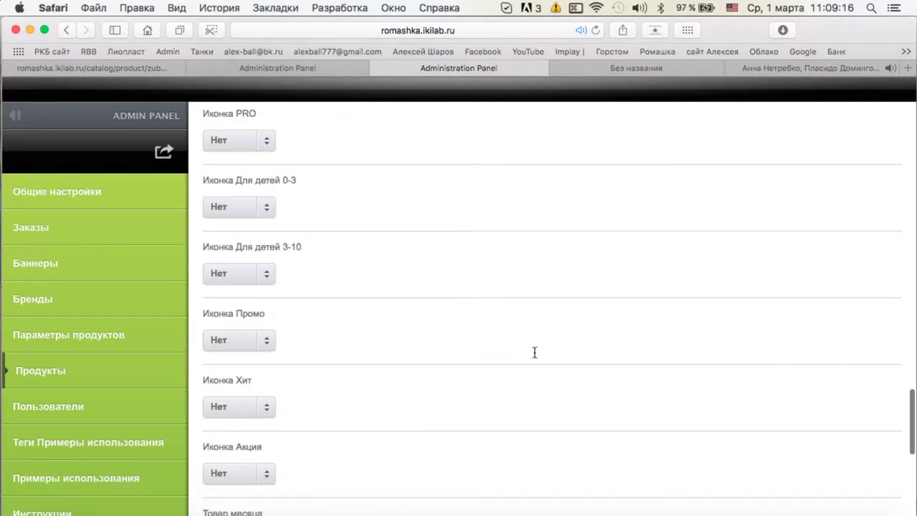
left_click(247, 466)
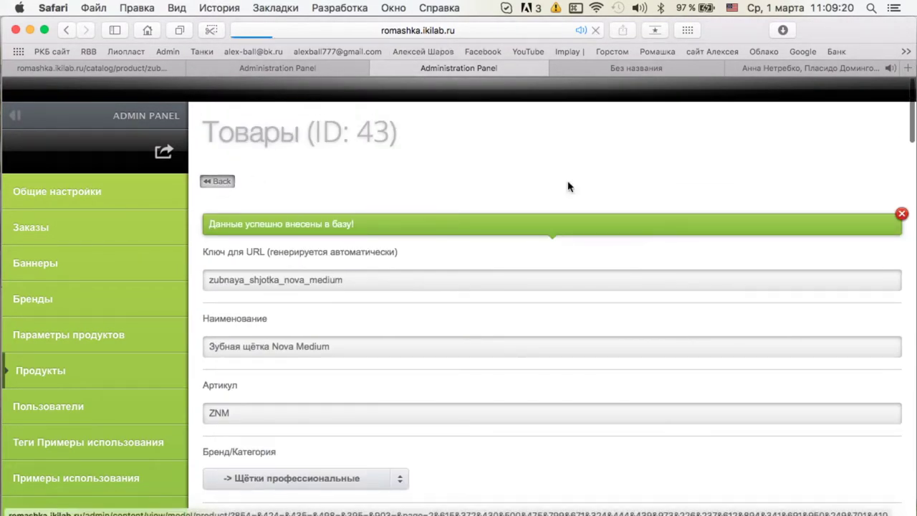
Duplicate the Зубная щётка Nova Medium product and set the copy's Артикул to ZNS.
key("super+minus")
scroll(658, 322, "down", 10)
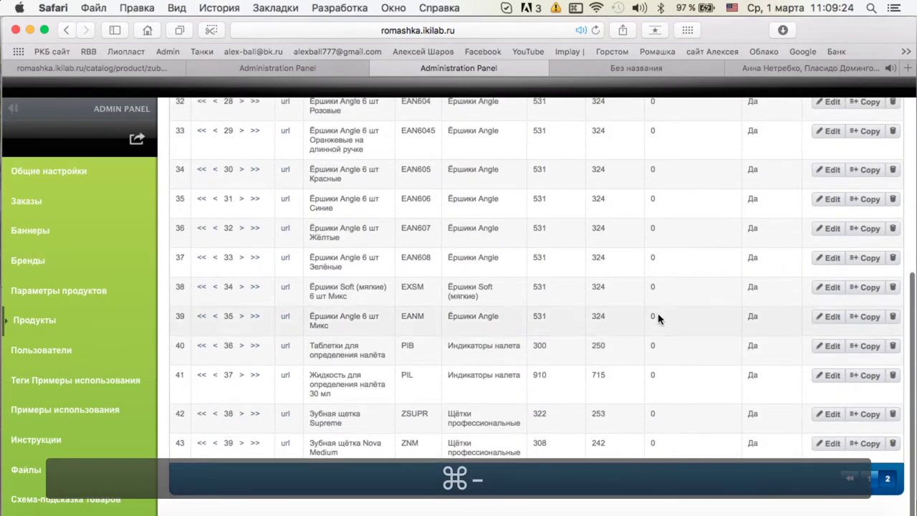
left_click(862, 443)
left_click(290, 321)
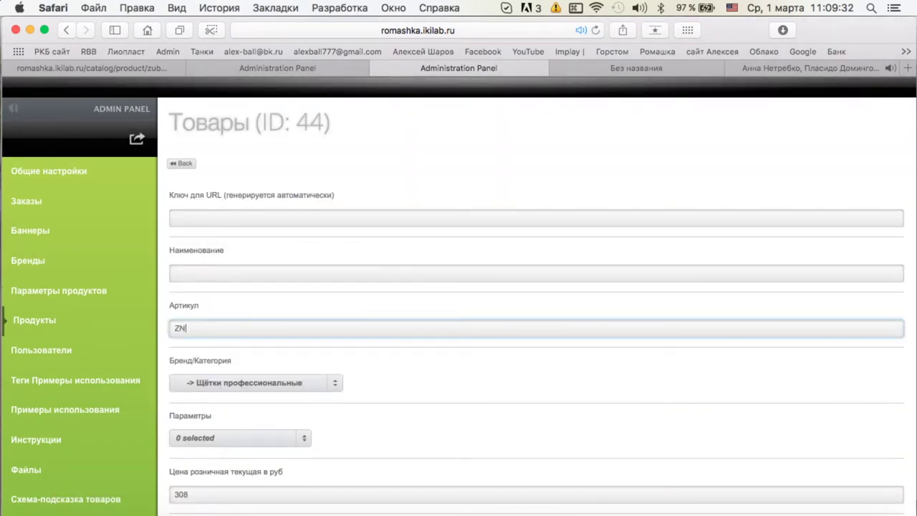
key("BackSpace")
type("Ы")
scroll(270, 338, "down", 5)
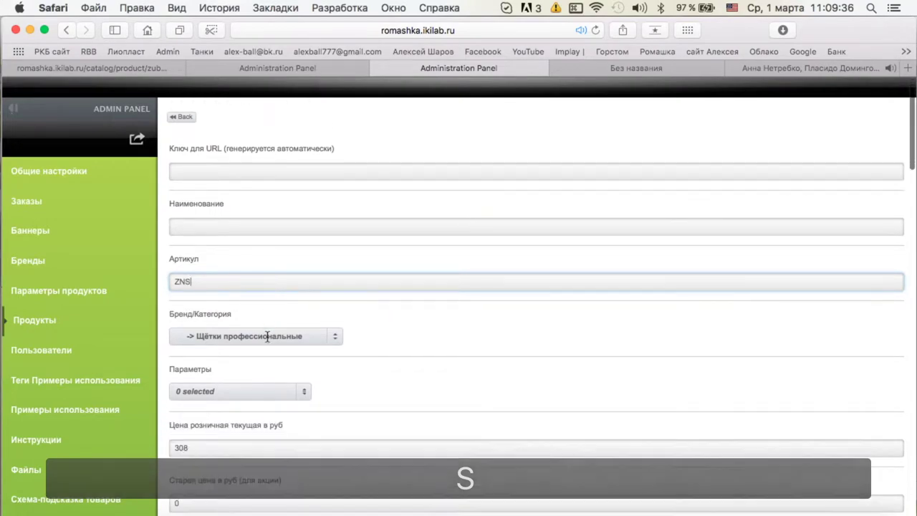
Check the Nova soft prices in Прайс Ромашка 1.pdf and change Medium to Soft in Краткое описание для каталога.
key("ctrl+Up")
left_click(192, 393)
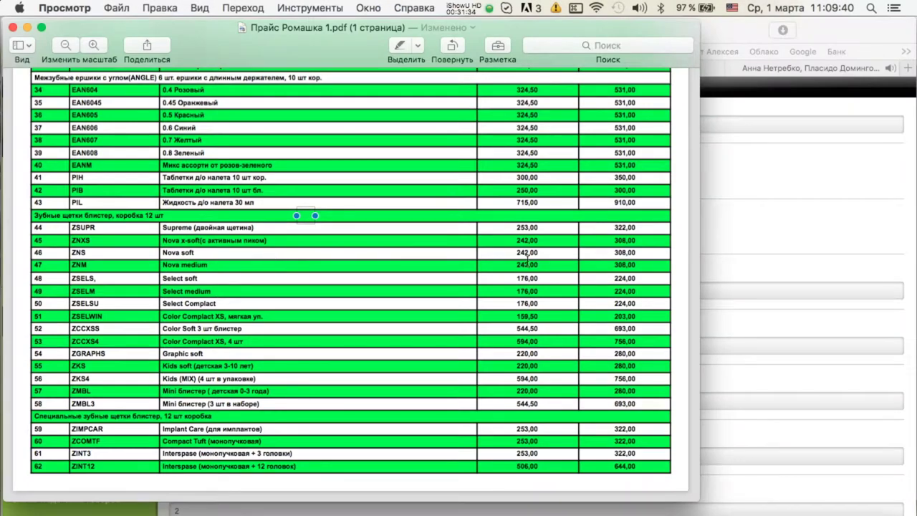
left_click(722, 265)
scroll(752, 260, "down", 5)
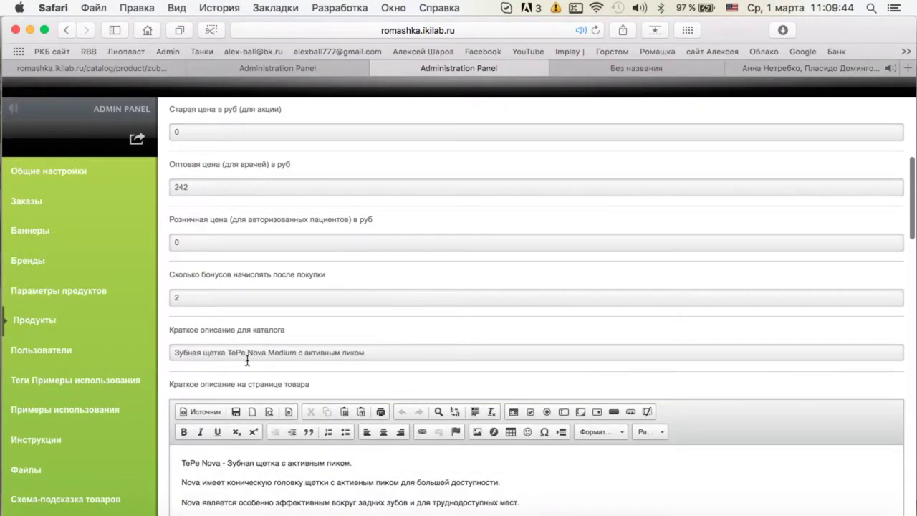
type("ы")
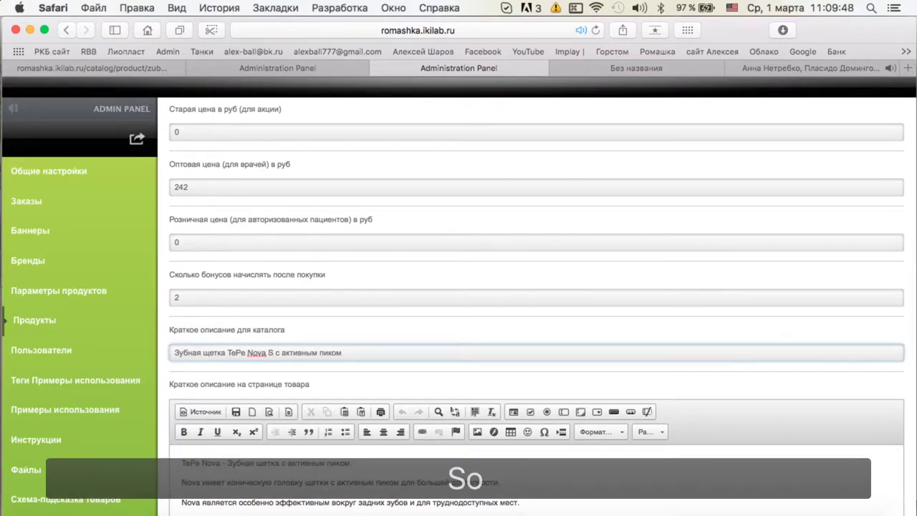
Start an upload for Фотографии товара and browse from Рабочий стол through Картинки and ТиПи to the спец щетки folder.
scroll(379, 347, "down", 3)
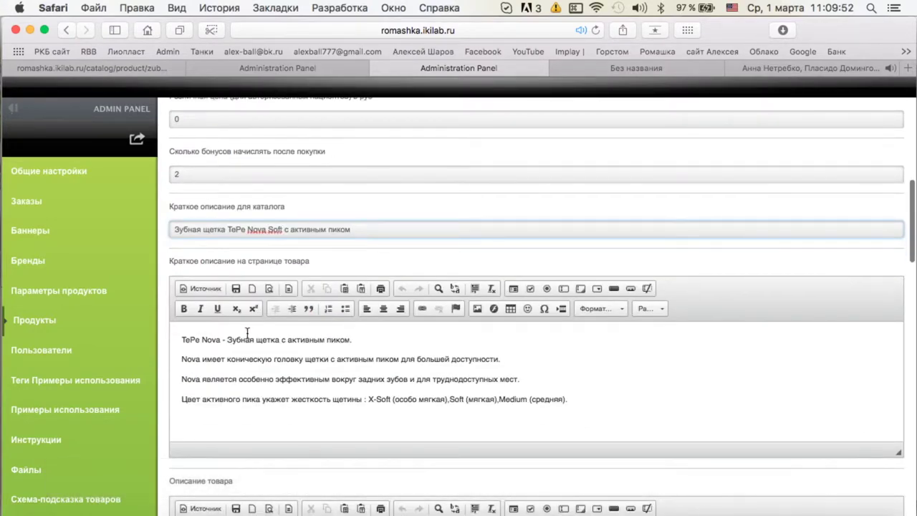
scroll(468, 350, "down", 6)
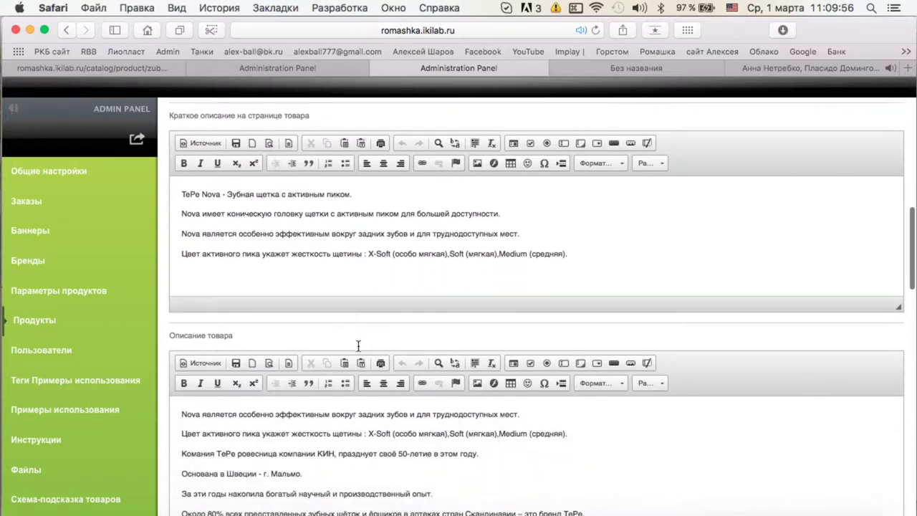
scroll(284, 358, "down", 5)
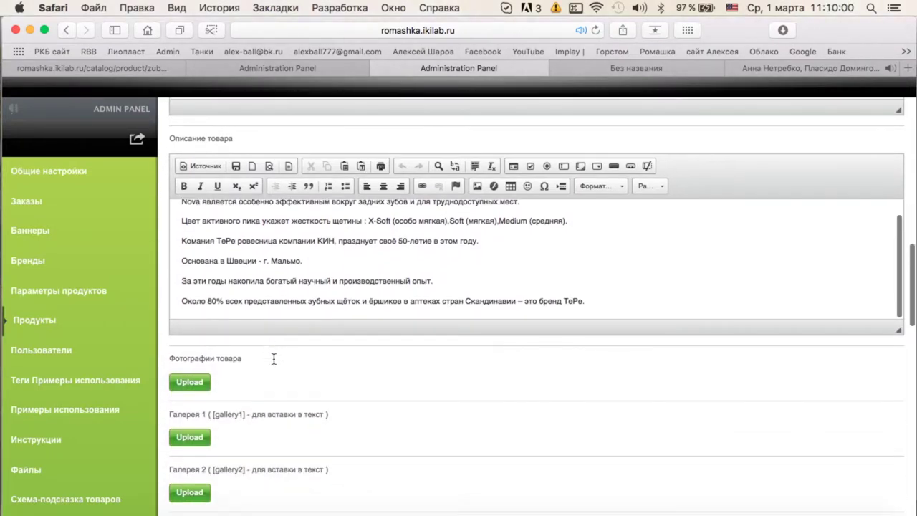
left_click(408, 354)
left_click(72, 168)
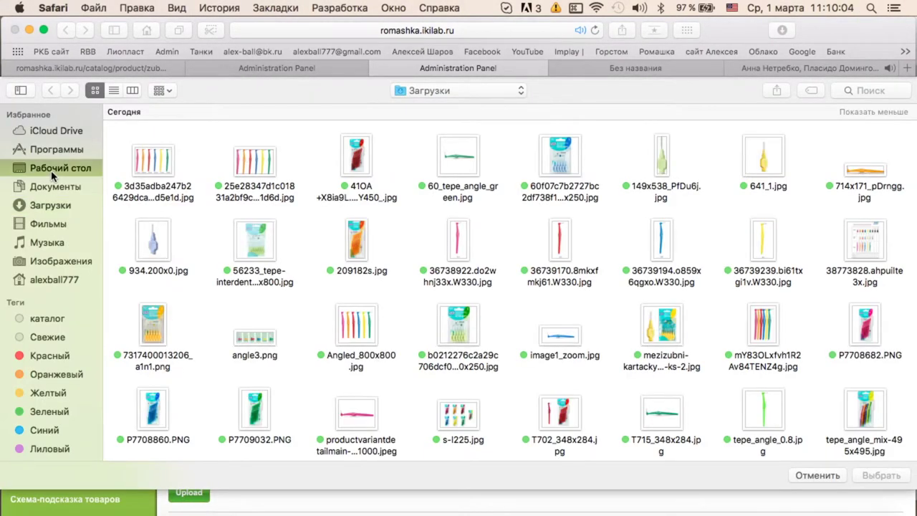
scroll(247, 304, "down", 10)
double_click(253, 290)
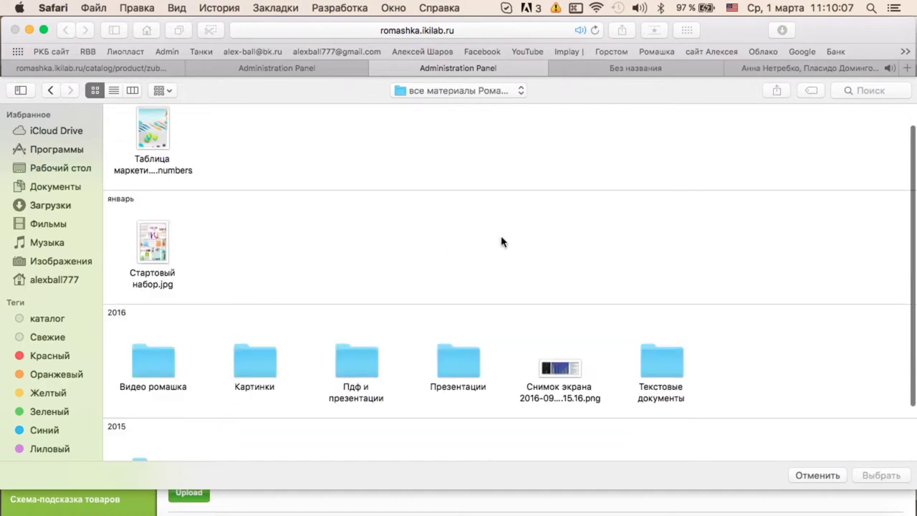
double_click(244, 380)
double_click(565, 347)
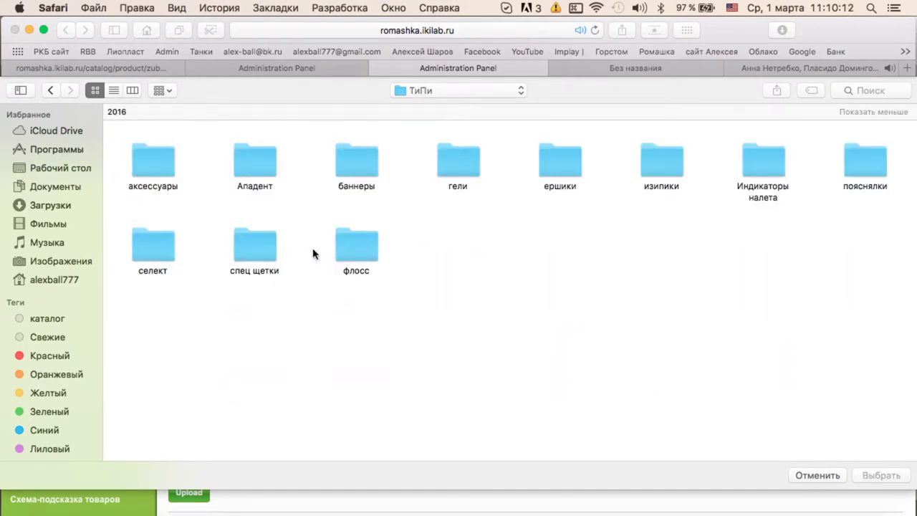
double_click(245, 252)
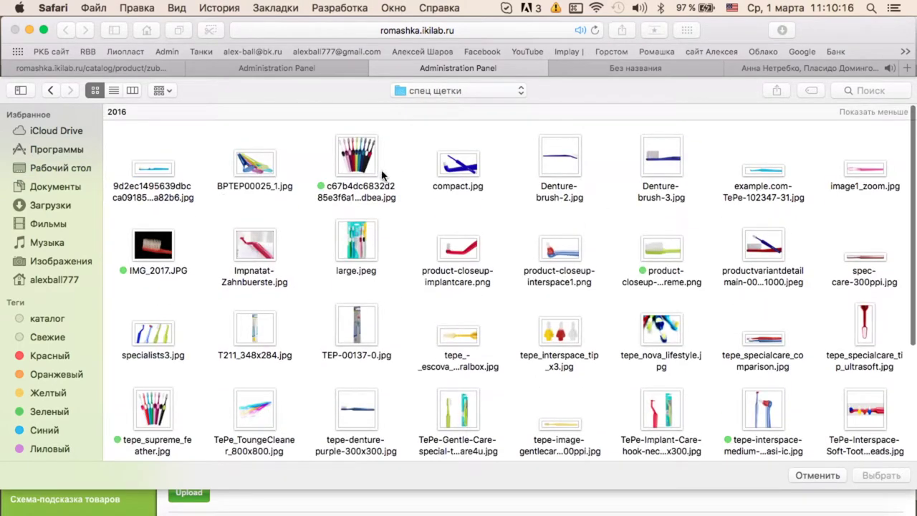
Select tepe_nova_lifestyle.jpg, the yellow-bristled TePe-Nova packaging photo and the TEPE01_NOVA01 photo, tag them green, and upload them.
scroll(411, 269, "down", 5)
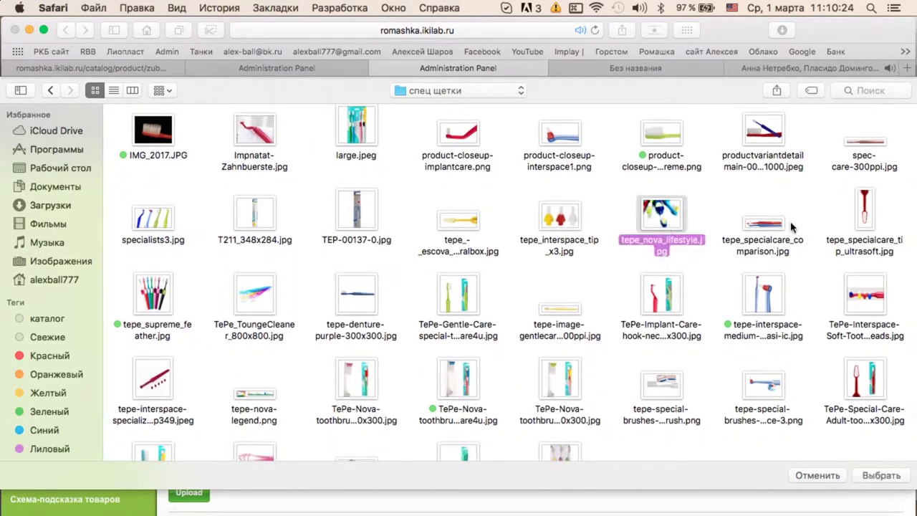
scroll(850, 277, "down", 2)
scroll(426, 336, "down", 2)
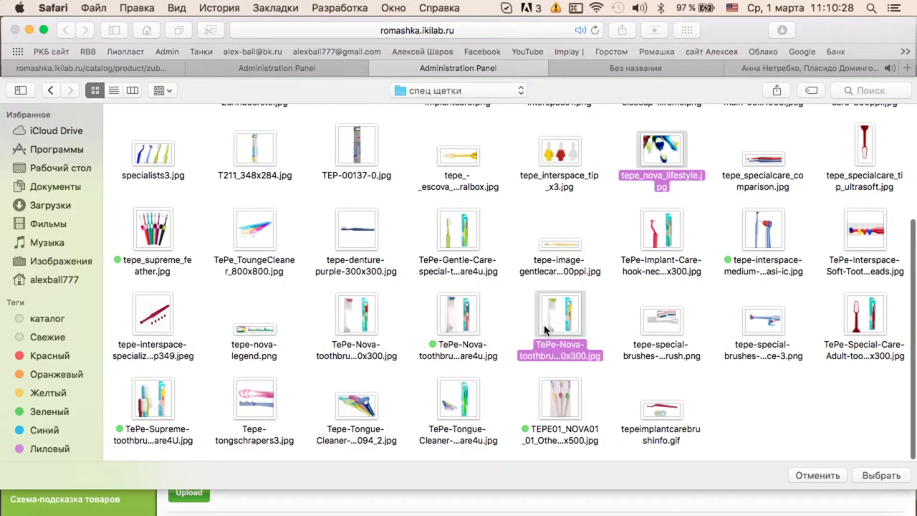
scroll(800, 370, "down", 1)
left_click(552, 428, "super")
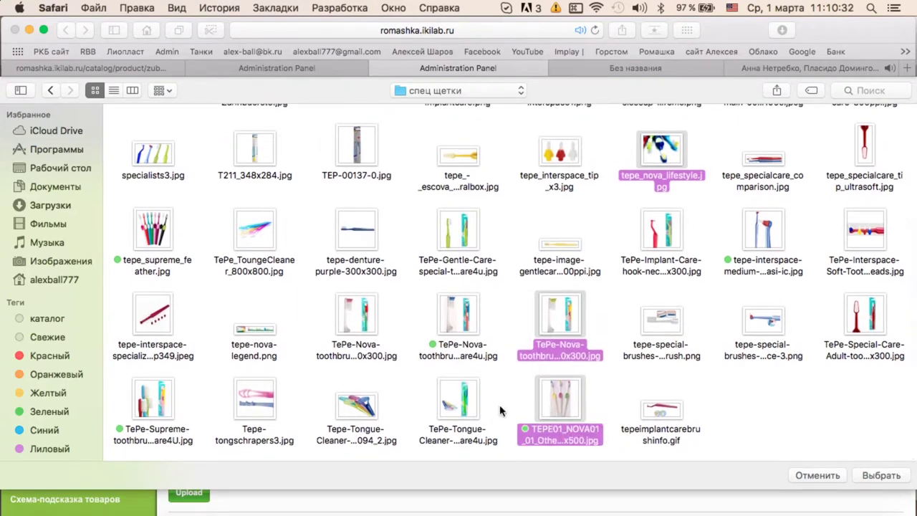
right_click(553, 316)
left_click(629, 394)
key("Return")
Move the packaged toothbrush photo to first place among the product photos.
scroll(381, 362, "down", 2)
left_click_drag(300, 364, 207, 365)
scroll(321, 367, "down", 2)
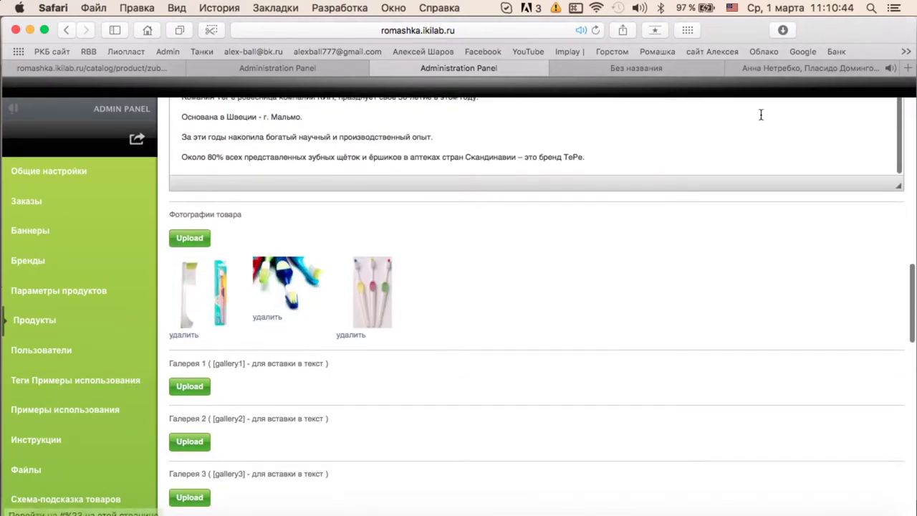
Search Google for "tepe nova soft" in the spare browser tab and show the image results.
left_click(659, 70)
key("super+l")
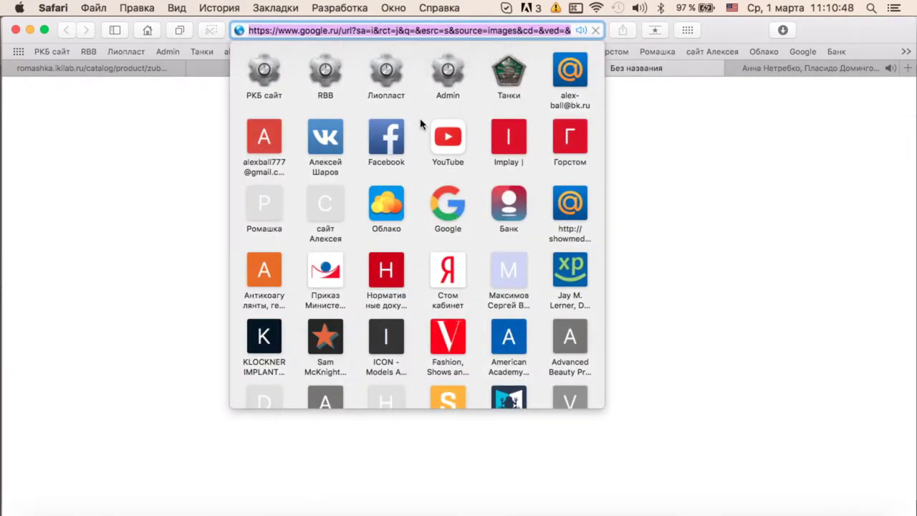
type("tepe nova sof")
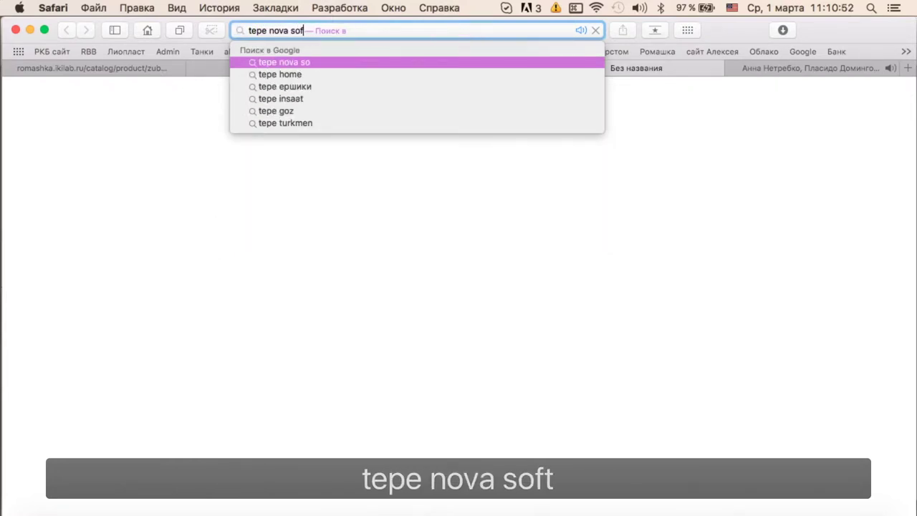
type("t")
key("Return")
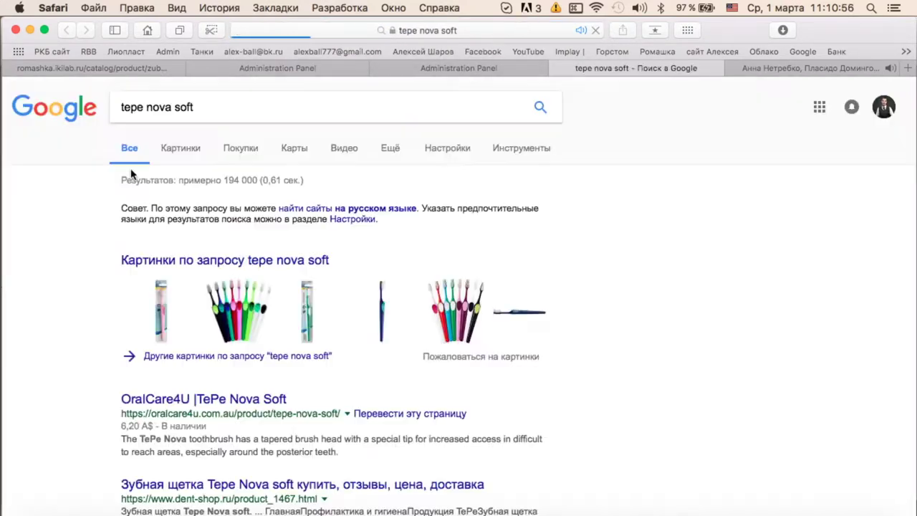
left_click(252, 259)
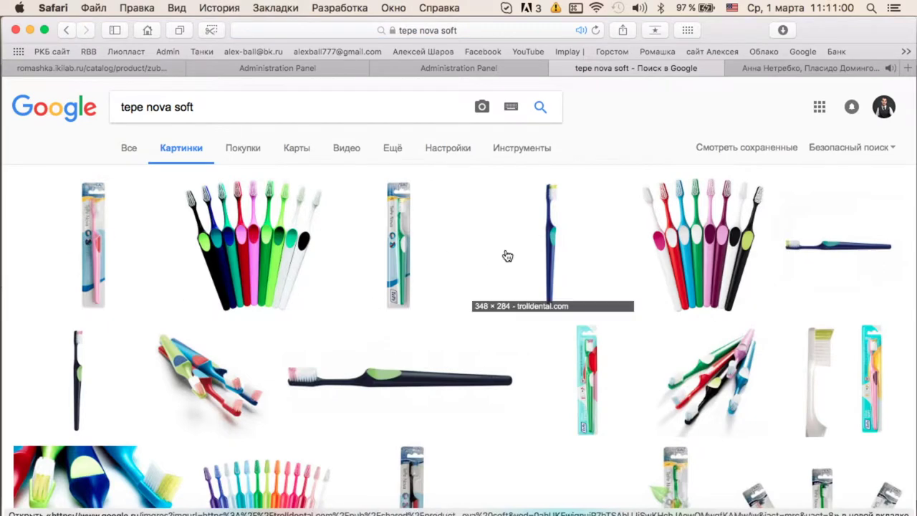
Find the photo of several brushes with pink-tipped bristles, open it full size, save it, and close its page.
scroll(505, 256, "down", 4)
scroll(716, 251, "down", 5)
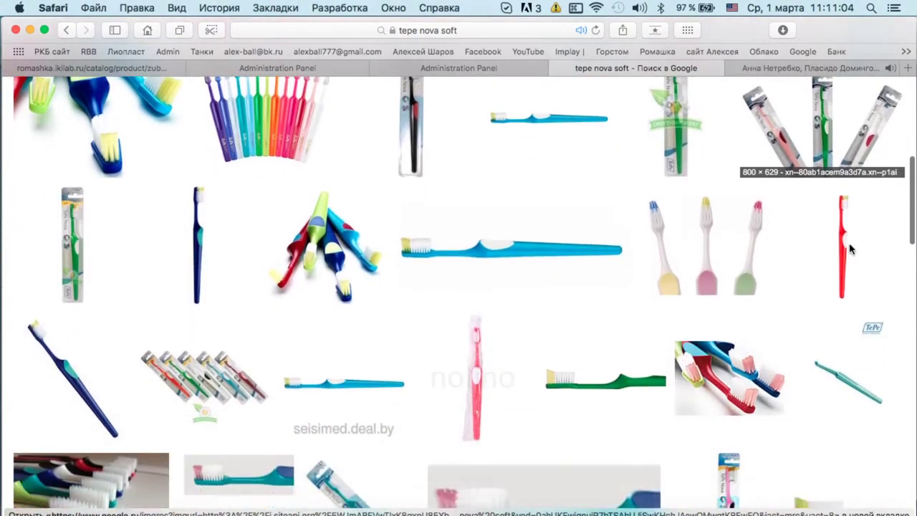
scroll(849, 248, "up", 3)
scroll(849, 250, "down", 4)
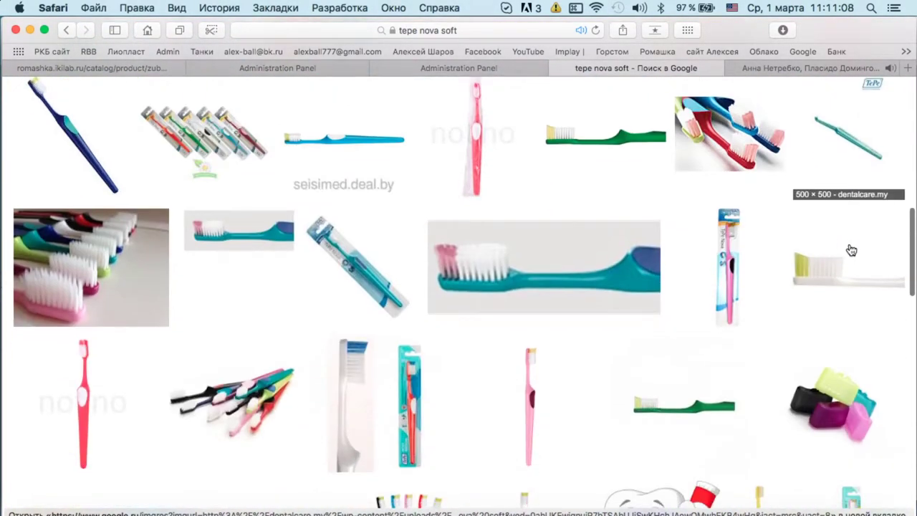
right_click(727, 155)
left_click(723, 153)
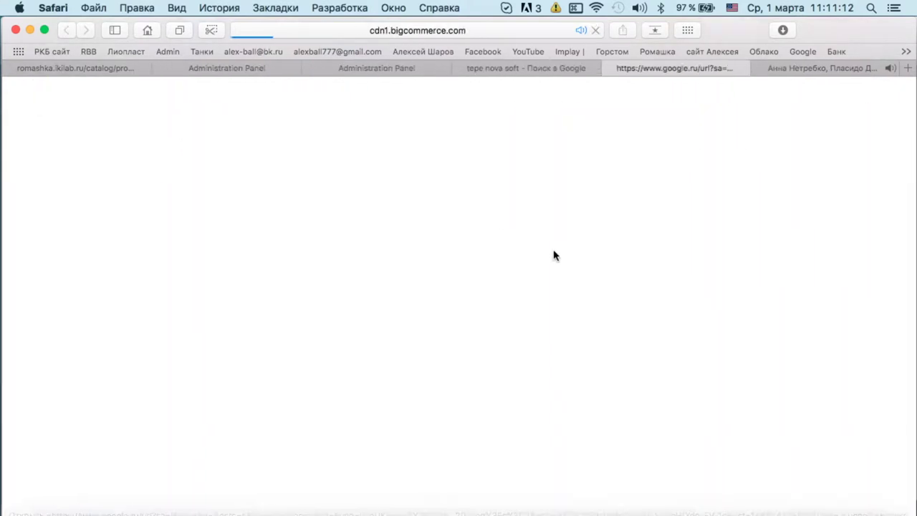
right_click(493, 123)
left_click(520, 150)
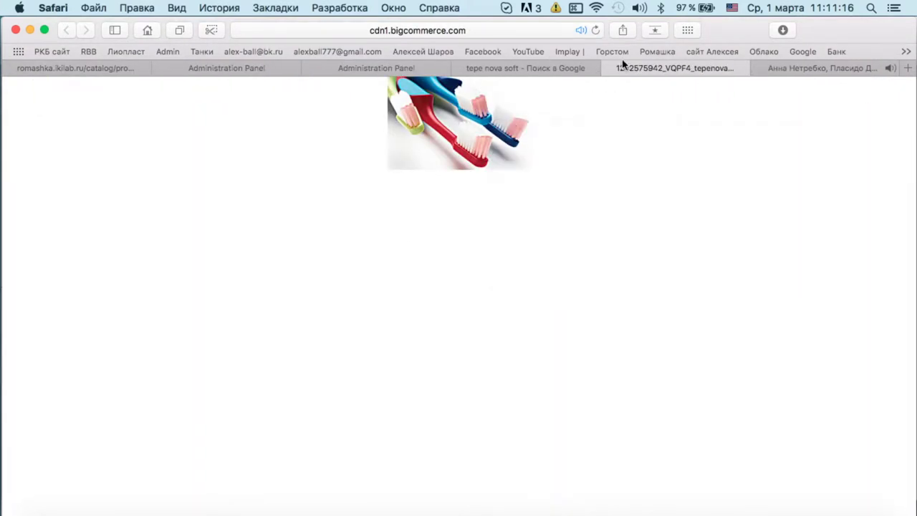
left_click(609, 68)
Open the upright dark-blue toothbrush image at full size, save it, and close its page.
scroll(528, 276, "up", 3)
scroll(527, 282, "up", 5)
scroll(528, 281, "down", 3)
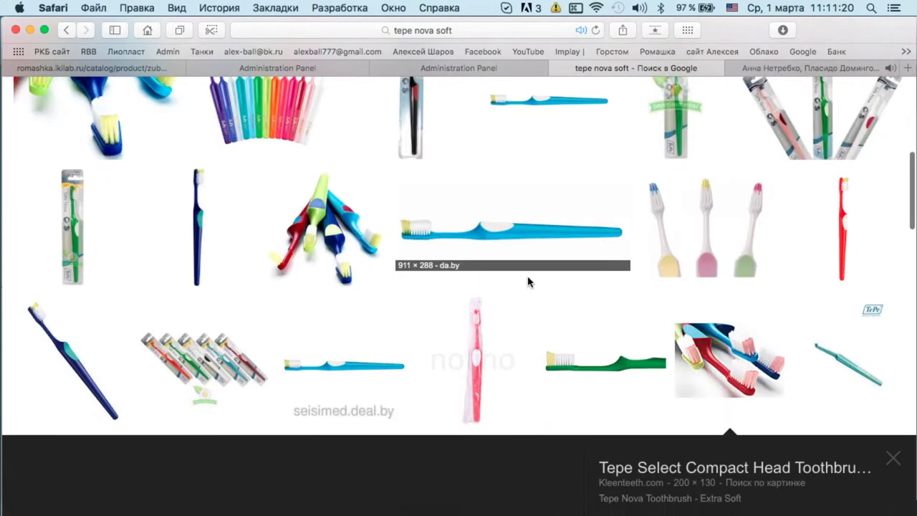
left_click(203, 237)
left_click(690, 283)
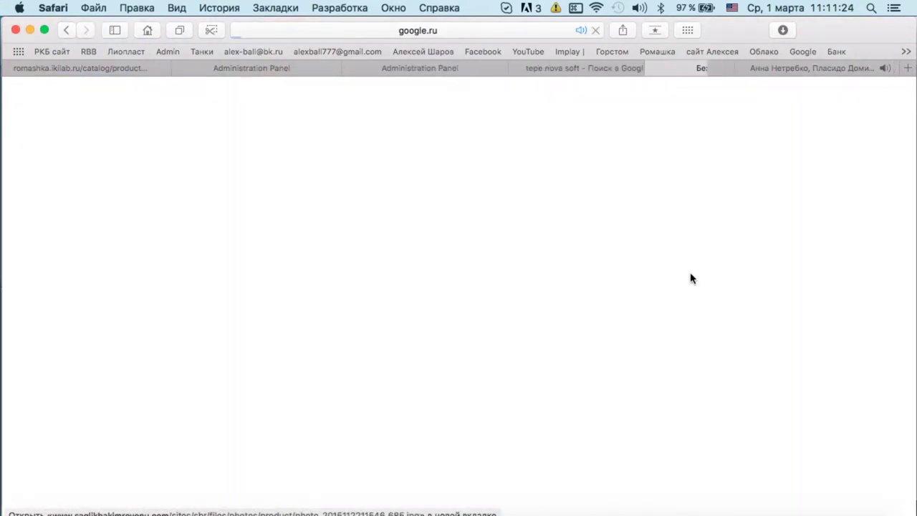
right_click(469, 245)
left_click(491, 274)
left_click(610, 68)
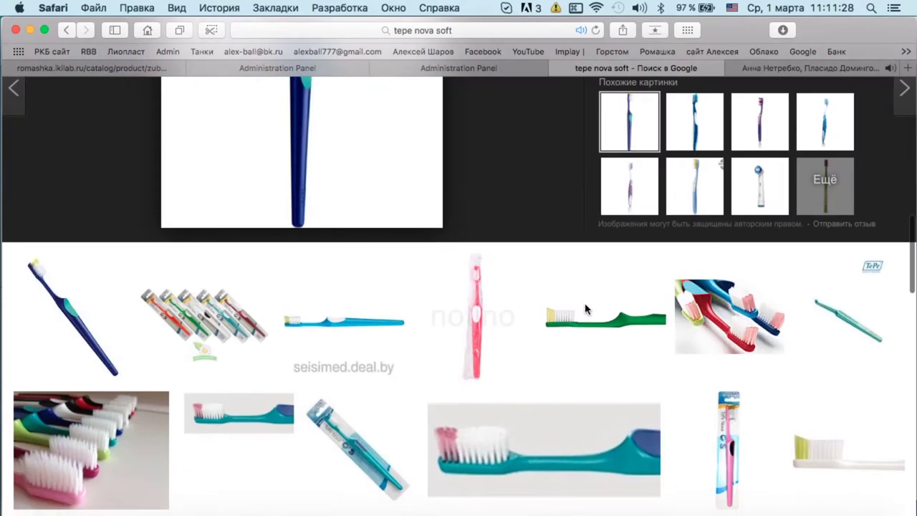
Open another toothbrush image from the results at full size, save it, and return to the results.
scroll(558, 279, "up", 3)
left_click(522, 246)
left_click(678, 285)
right_click(415, 187)
left_click(437, 213)
left_click(602, 68)
Examine the teal toothbrush close-up at full size and preview the similar eBay image.
scroll(608, 269, "down", 5)
left_click(532, 238)
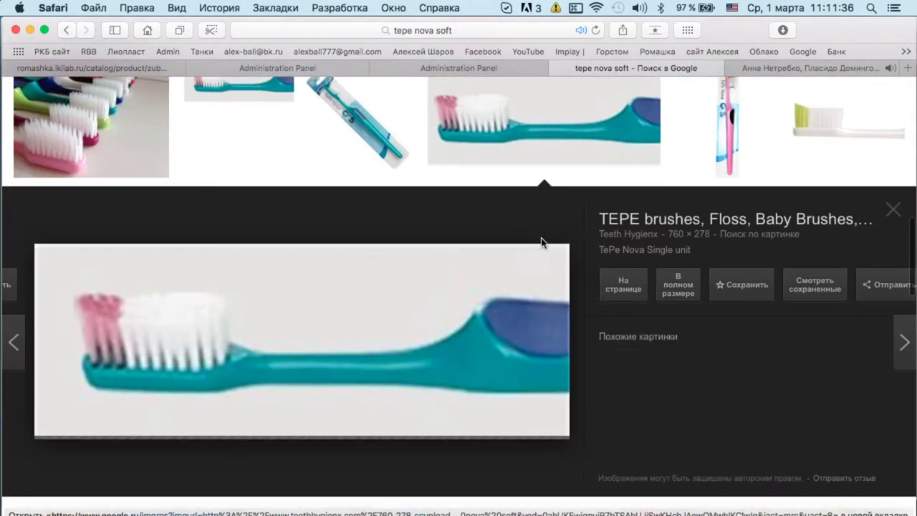
left_click(677, 285)
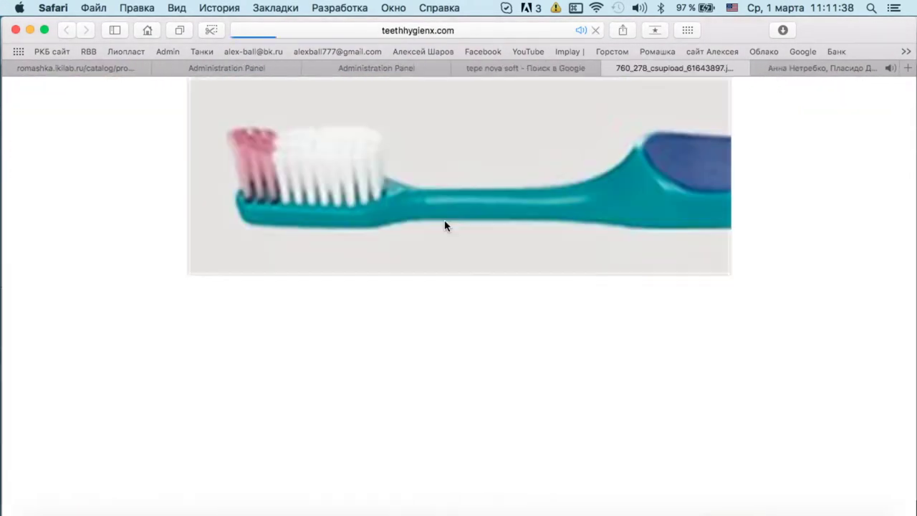
left_click(606, 68)
left_click(244, 329)
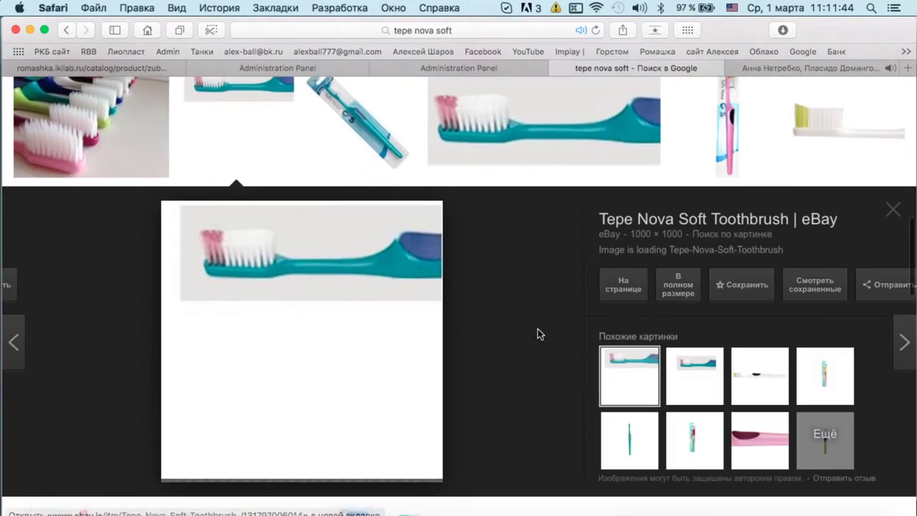
Find the three-circle toothbrush bristle diagram in the image results, open it full size, save it, and close its page.
scroll(539, 334, "down", 6)
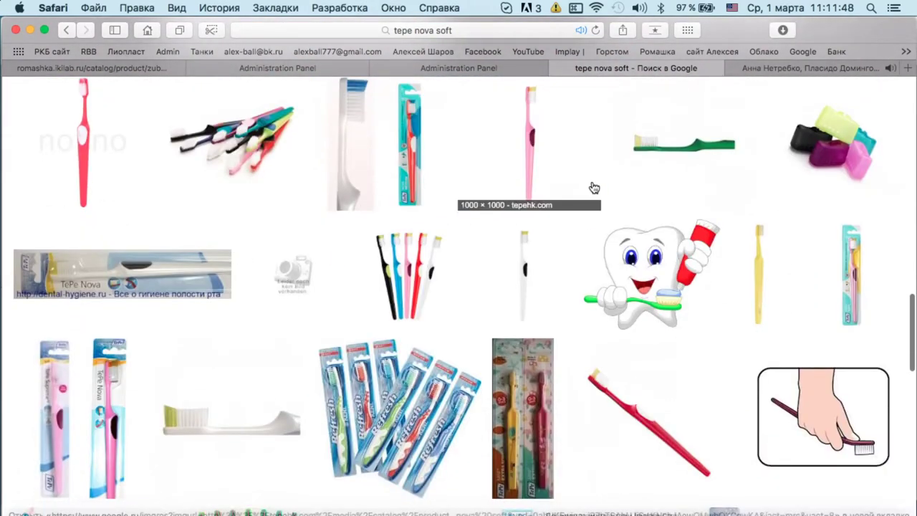
scroll(509, 188, "down", 10)
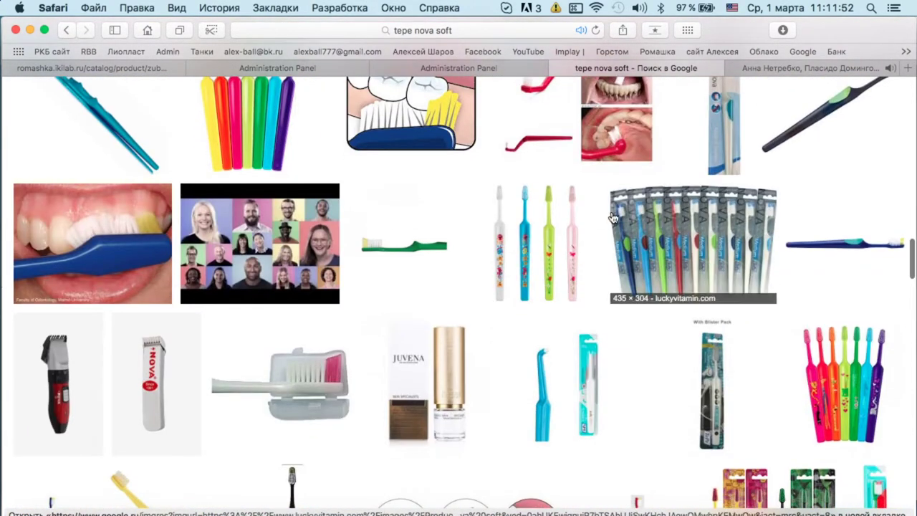
scroll(651, 293, "down", 5)
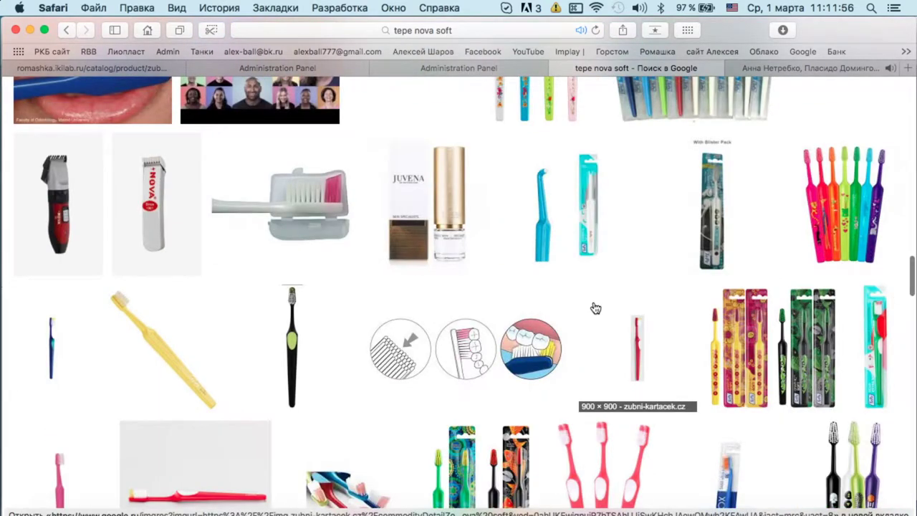
left_click(526, 351)
left_click(480, 253)
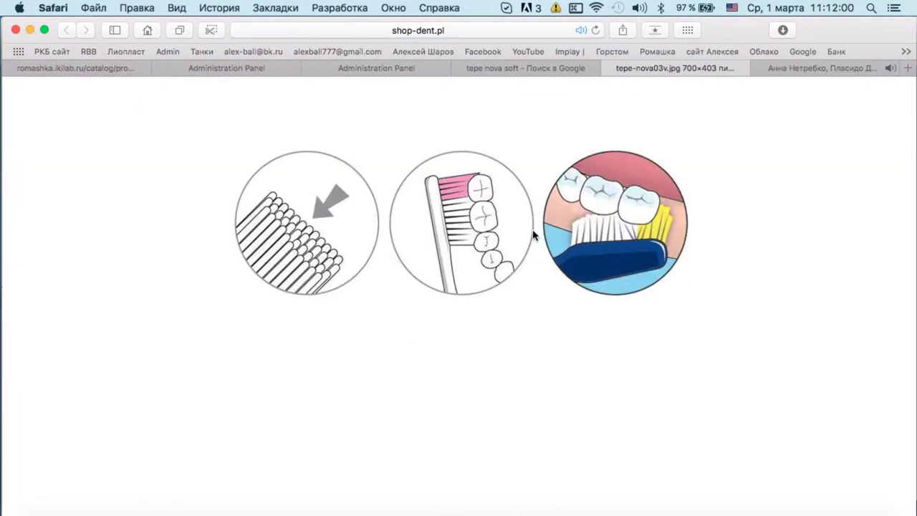
right_click(553, 231)
left_click(597, 264)
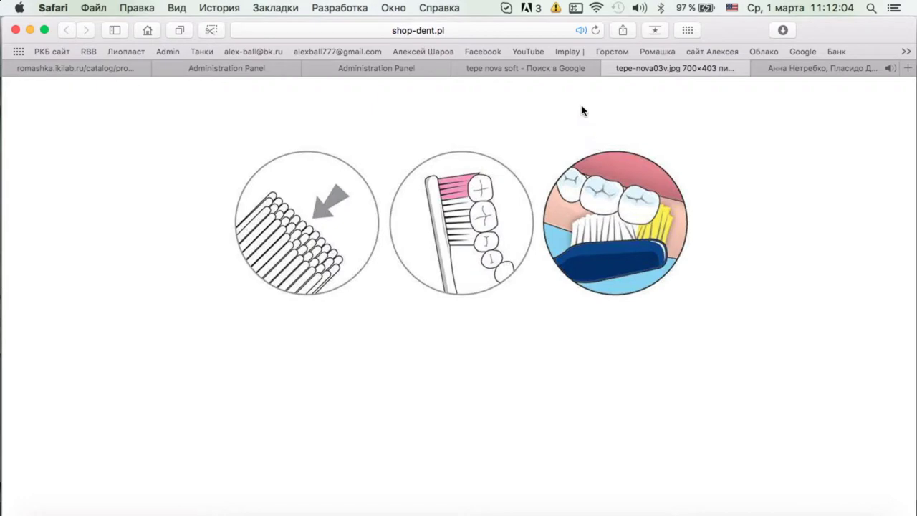
left_click(602, 68)
scroll(430, 287, "down", 10)
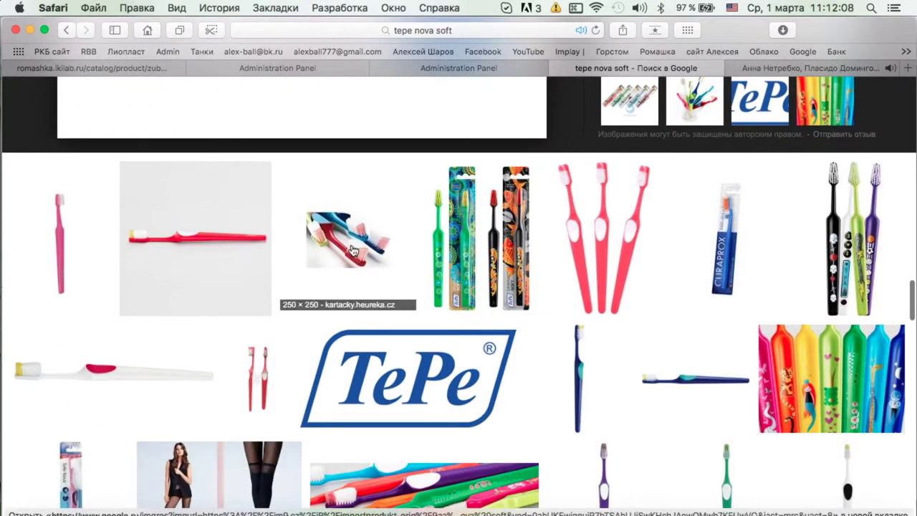
scroll(861, 239, "down", 1)
scroll(860, 239, "down", 10)
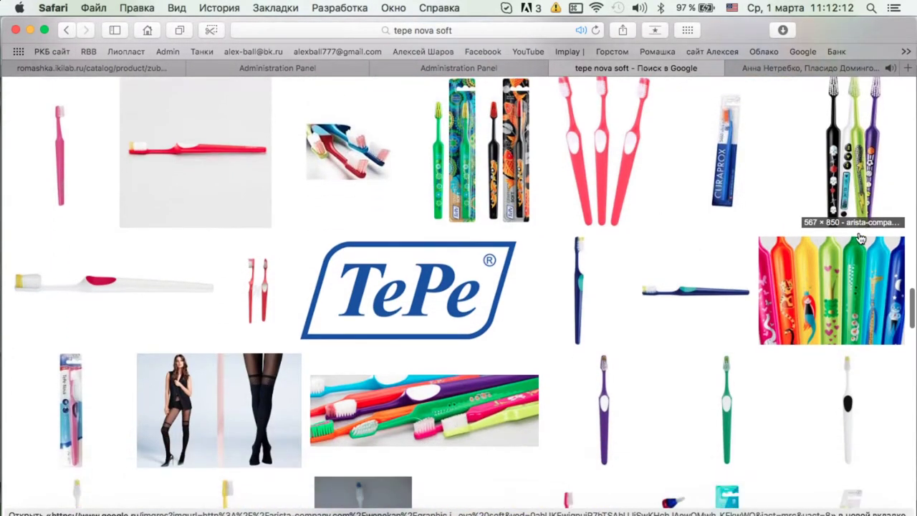
scroll(648, 318, "up", 3)
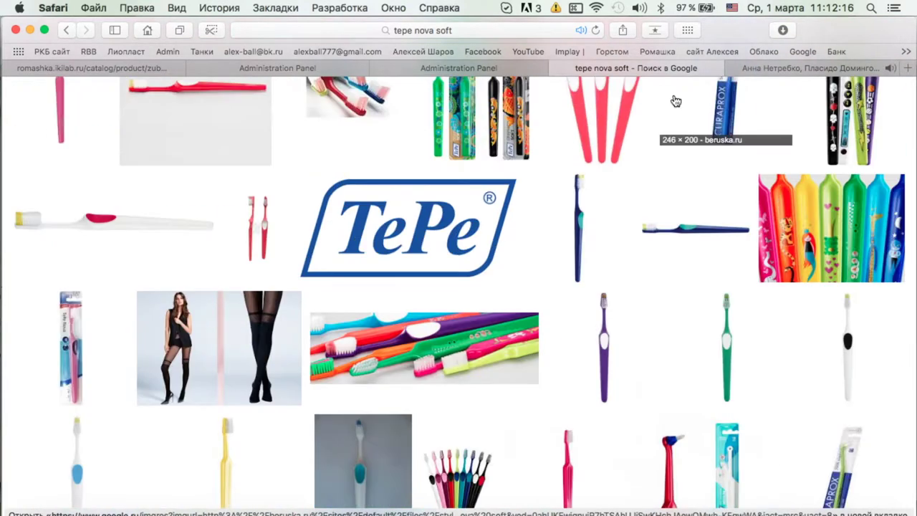
left_click(479, 69)
left_click(189, 240)
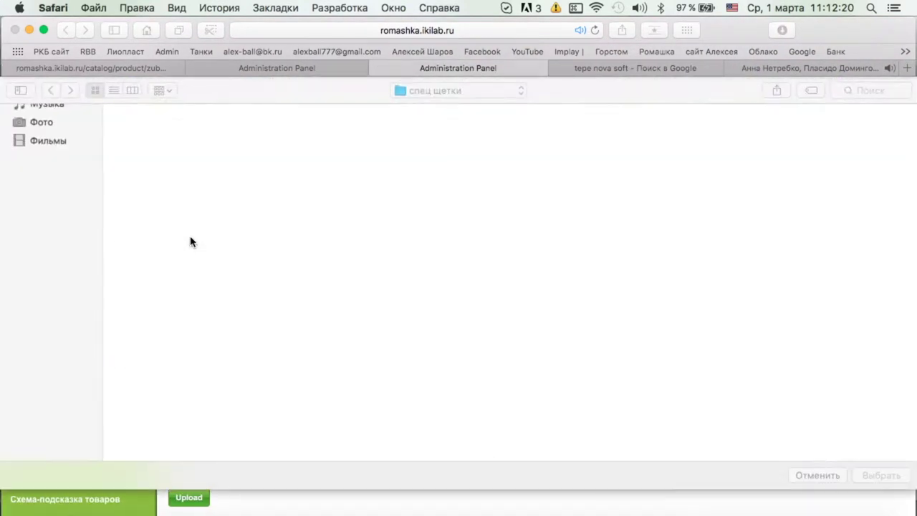
left_click(57, 208)
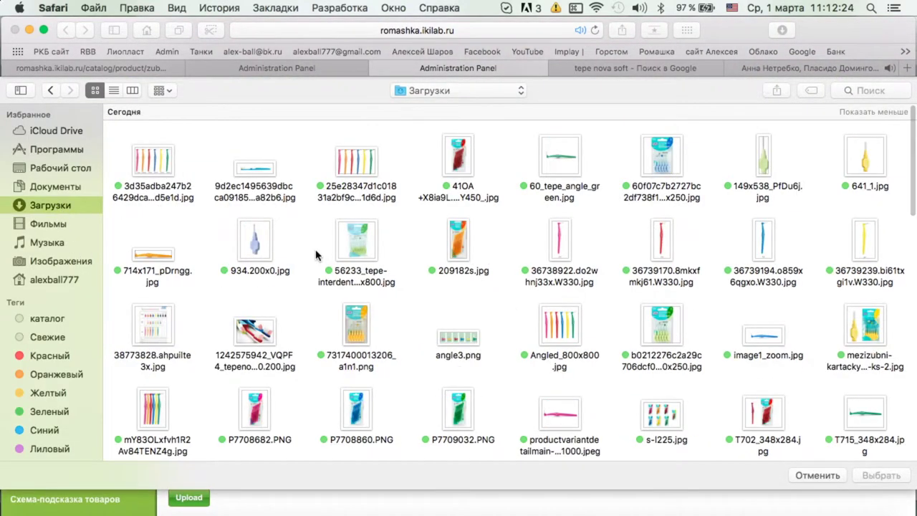
scroll(313, 260, "up", 1)
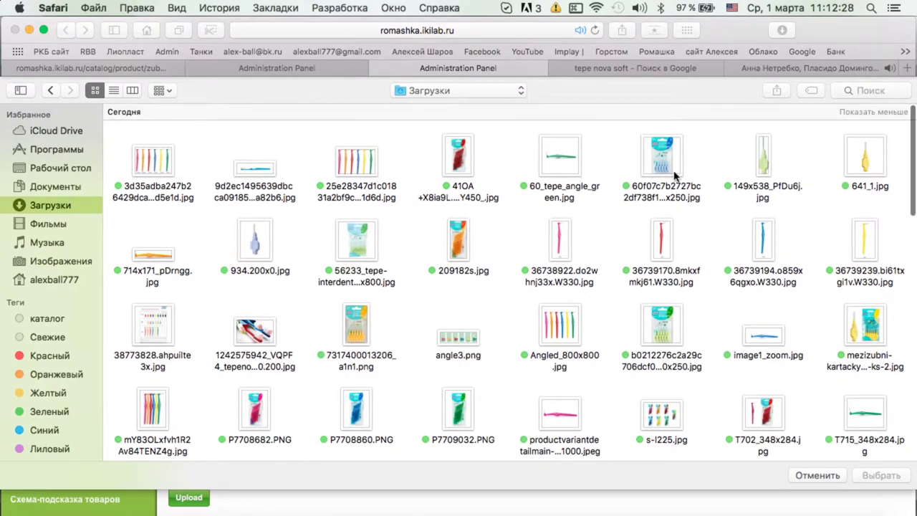
scroll(440, 233, "down", 5)
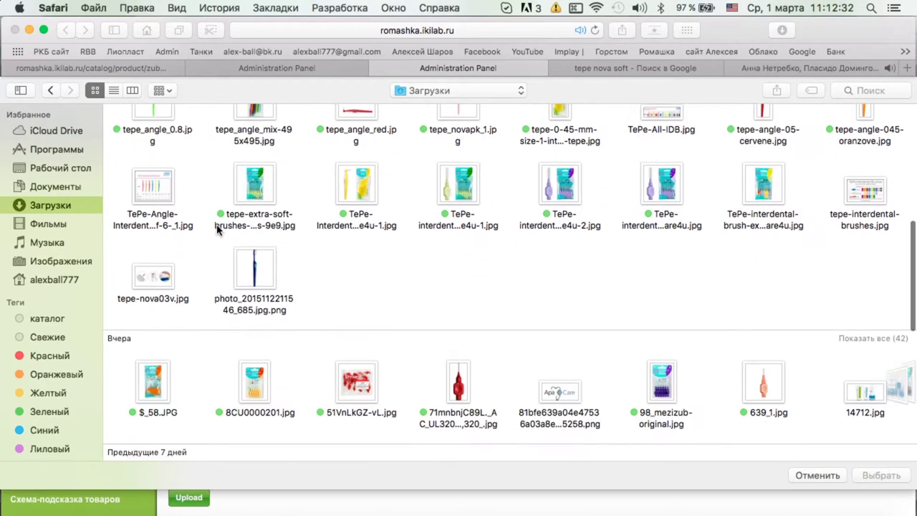
left_click(247, 385)
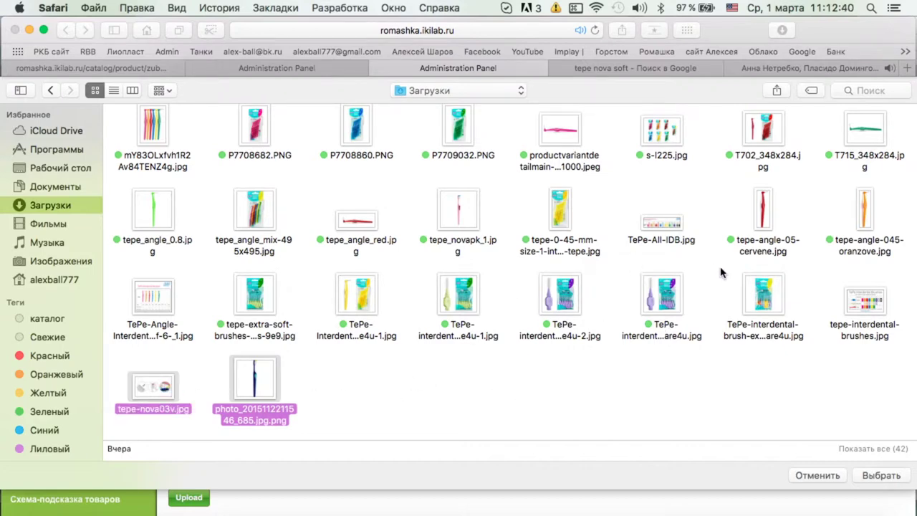
Look through the other downloaded images and tag the two selected files green.
scroll(421, 297, "up", 4)
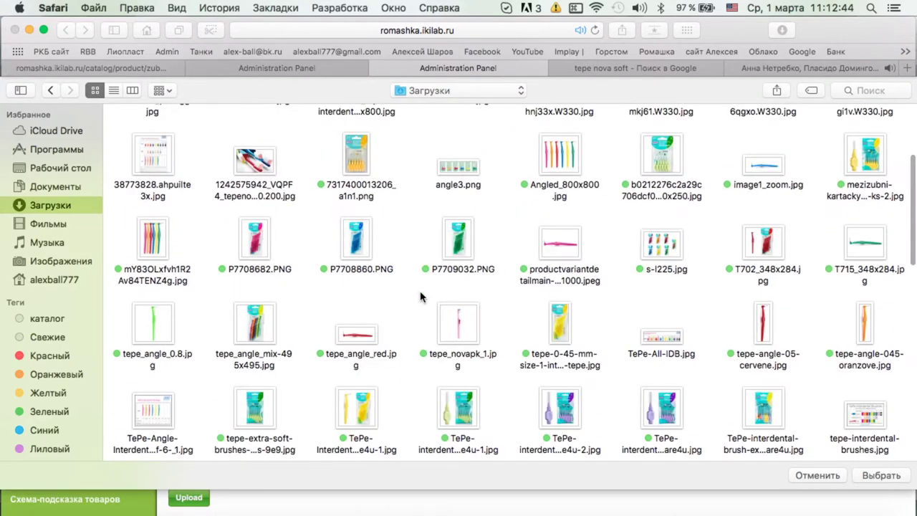
scroll(779, 342, "up", 2)
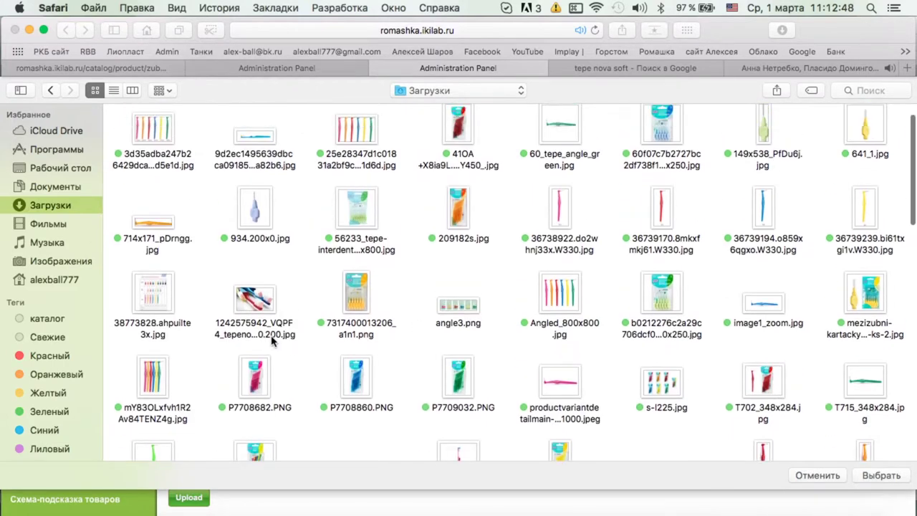
scroll(617, 333, "up", 2)
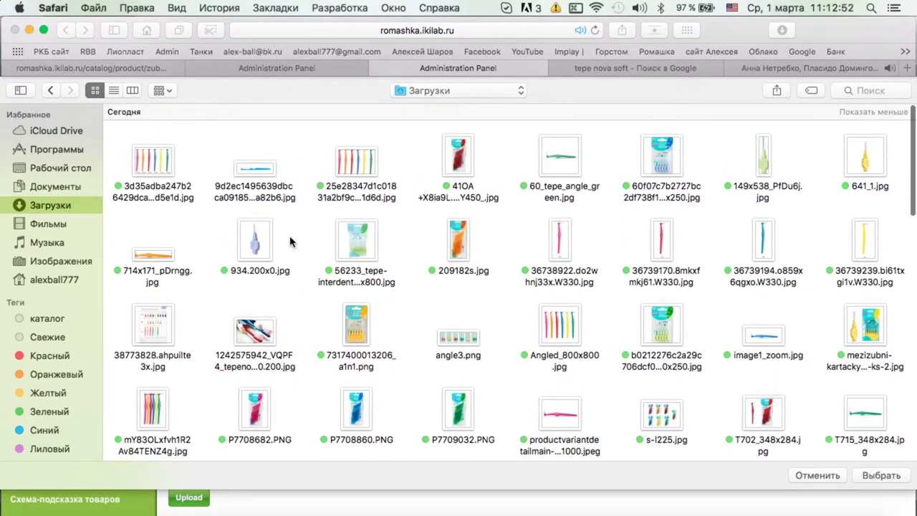
scroll(329, 310, "down", 5)
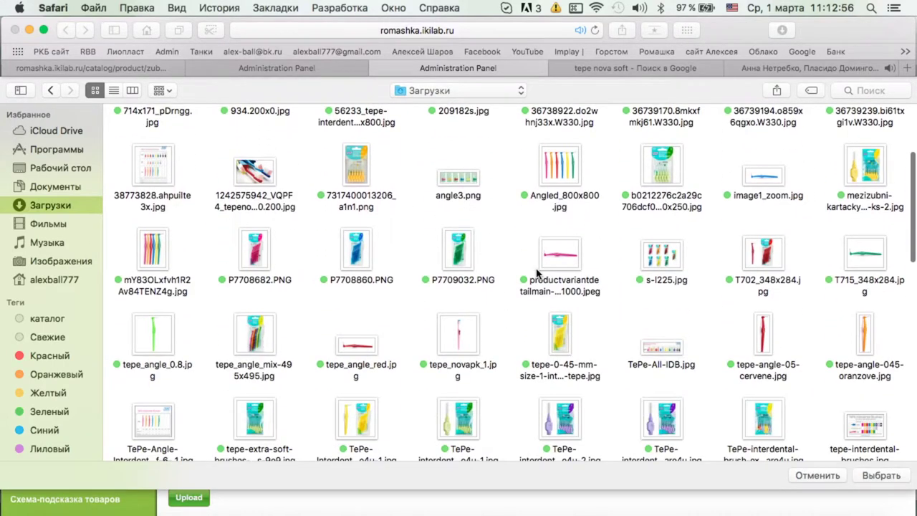
scroll(258, 315, "down", 2)
scroll(717, 351, "down", 7)
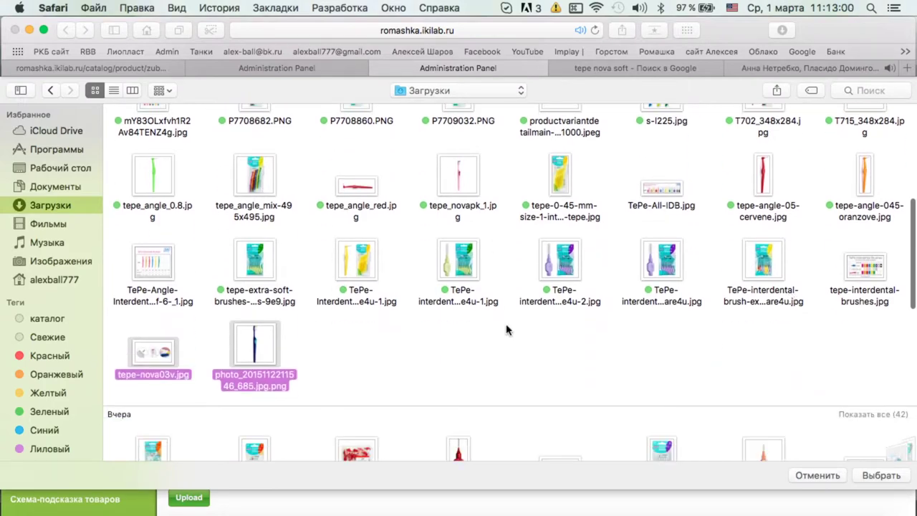
right_click(244, 170)
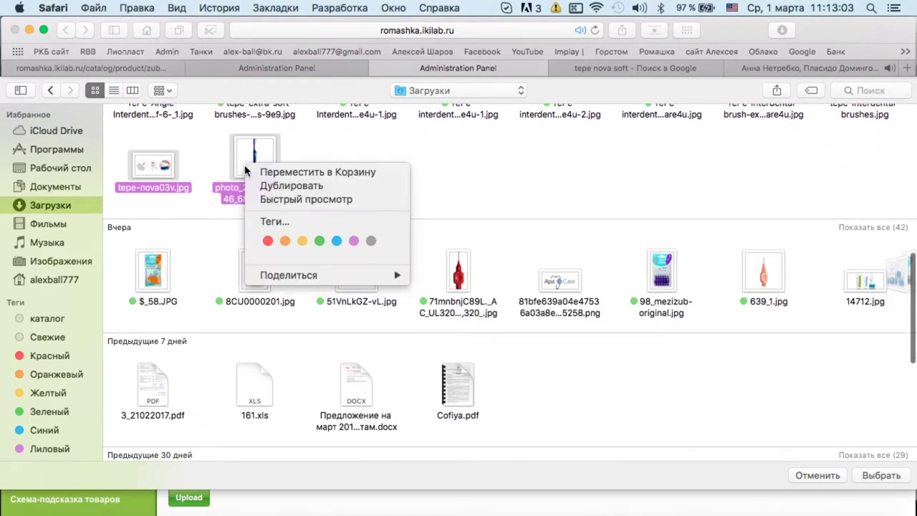
left_click(320, 242)
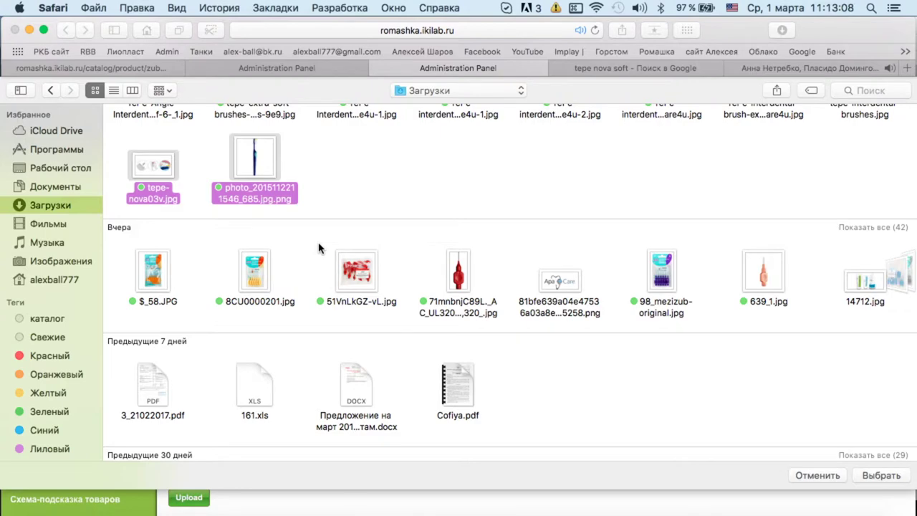
Upload the two selected images to Фотографии товара and rearrange the photo order.
key("Return")
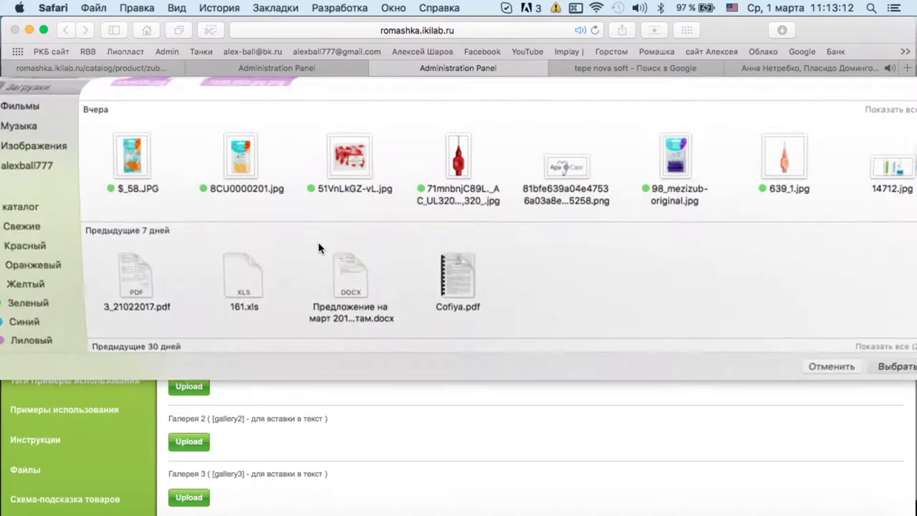
left_click_drag(565, 297, 391, 290)
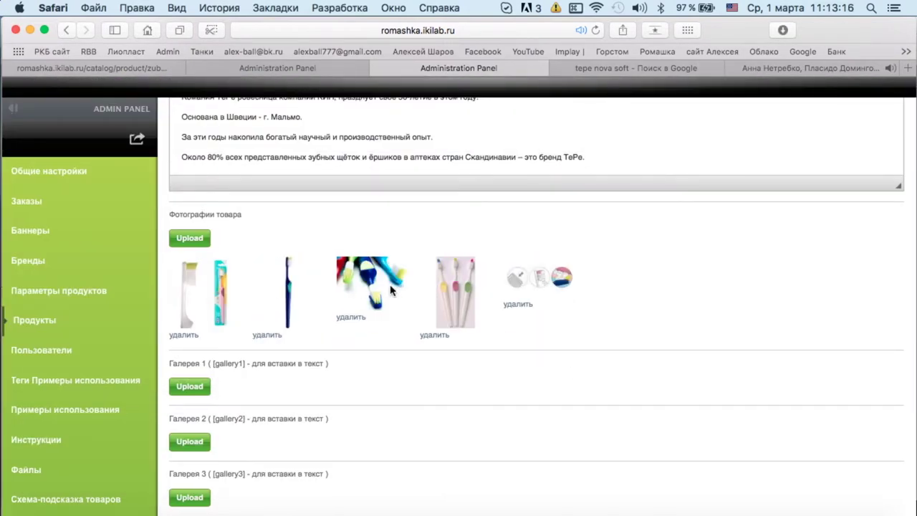
Set Отображать to Да and save the product.
scroll(538, 290, "down", 15)
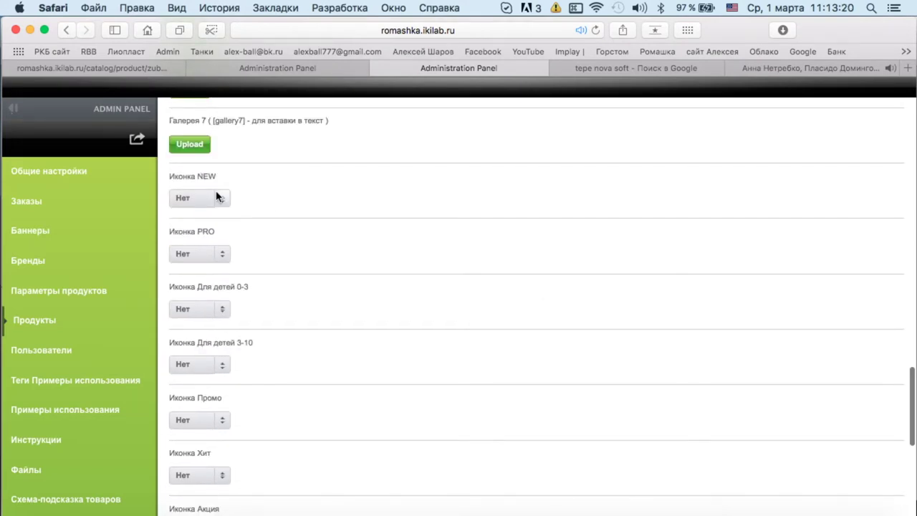
scroll(216, 196, "down", 4)
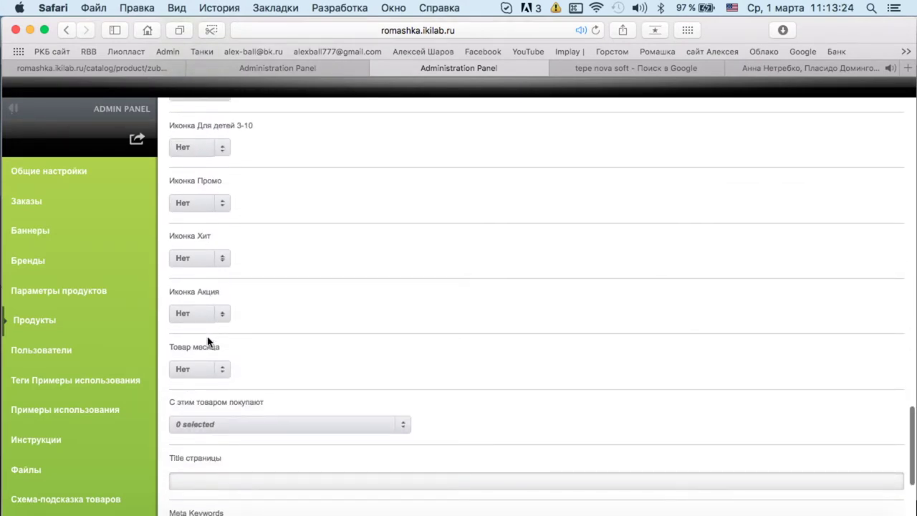
scroll(279, 414, "down", 6)
left_click(220, 434)
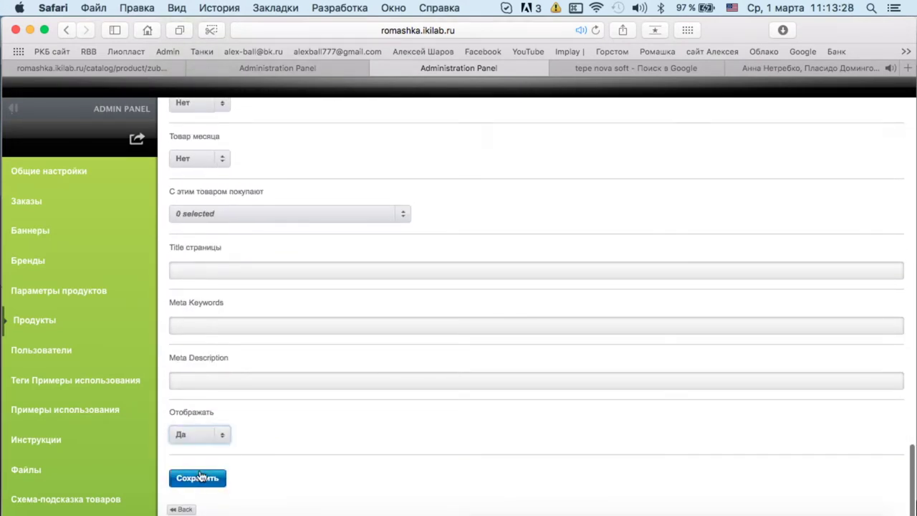
left_click(201, 476)
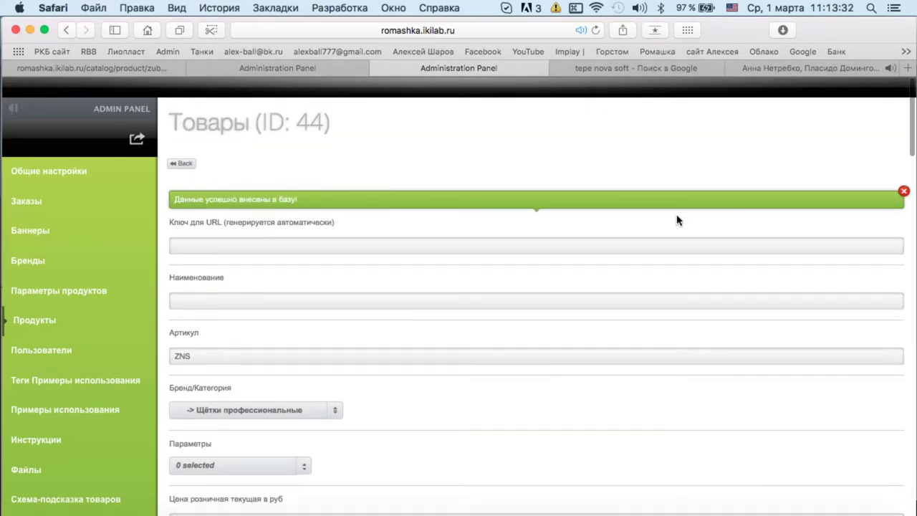
Enter "Зубная щётка Nova Soft" as the product's Наименование.
right_click(182, 163)
left_click(198, 292)
left_click(208, 302)
type("Pe")
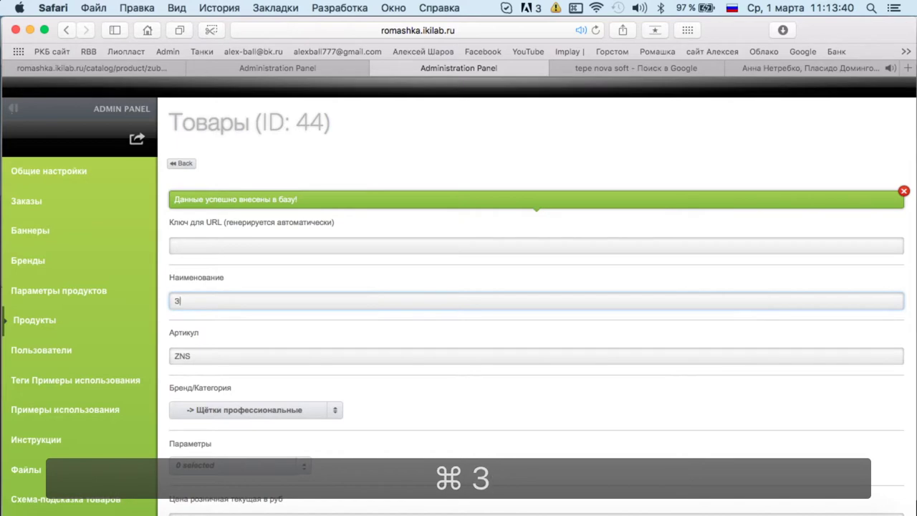
type("Зубная щётка Nova Medium")
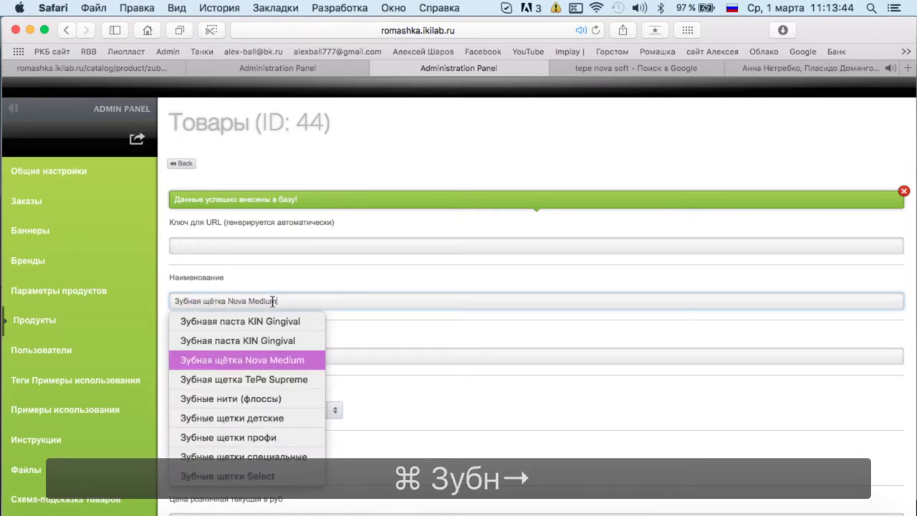
key("BackSpace")
key("BackSpace")
key("BackSpace")
key("BackSpace")
key("BackSpace")
key("BackSpace")
type("Soft")
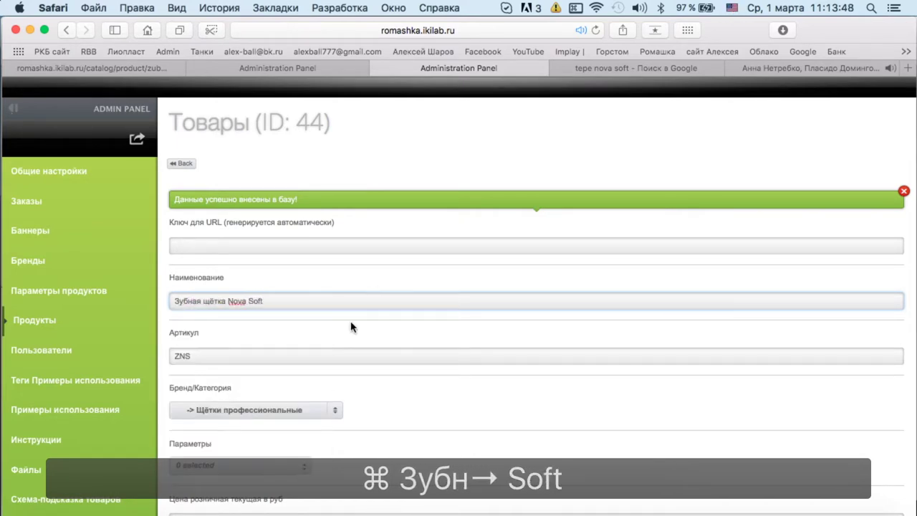
Change the product name to "Зубная щётка Nova Extra Soft" and the Артикул to ZNXS.
scroll(308, 319, "down", 2)
left_click(262, 311)
left_click(249, 254)
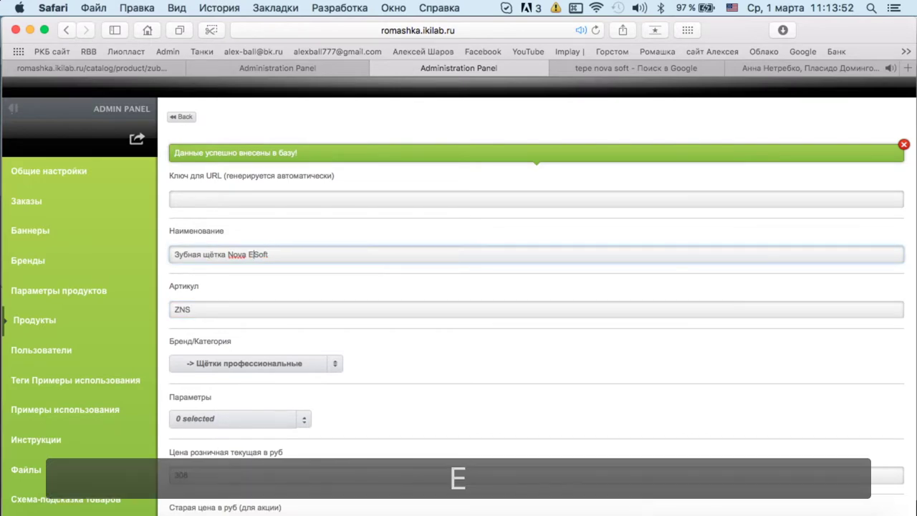
left_click(190, 307)
key("Left")
Change the short catalog description to "Зубная щетка TePe Nova Extra Soft с активным пиком".
scroll(300, 322, "down", 10)
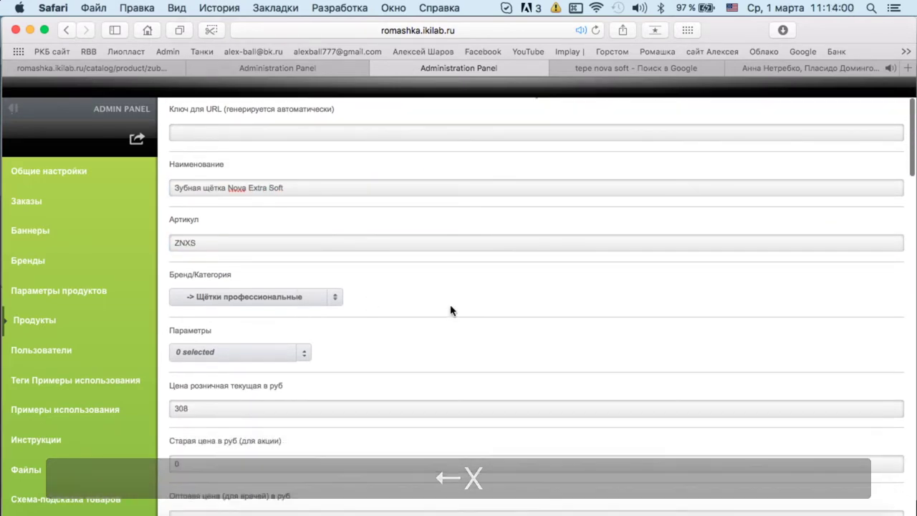
scroll(298, 303, "down", 2)
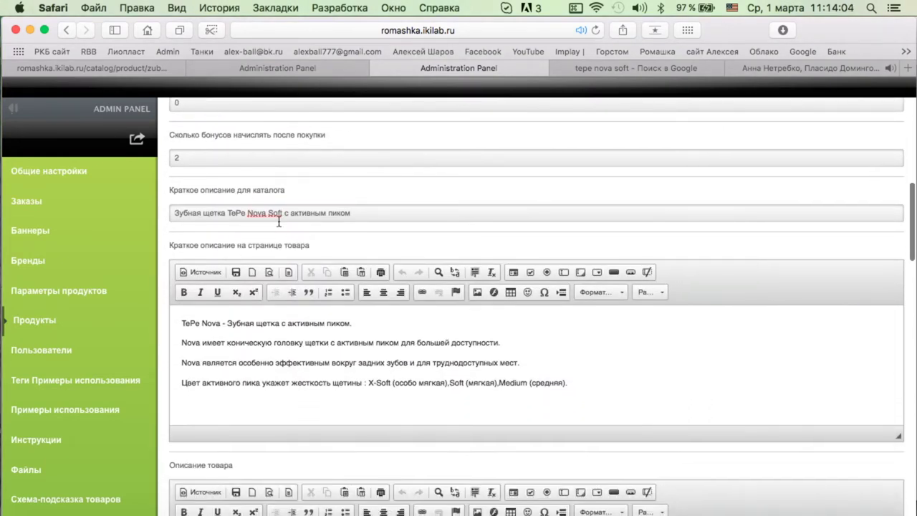
left_click(270, 213)
type("E")
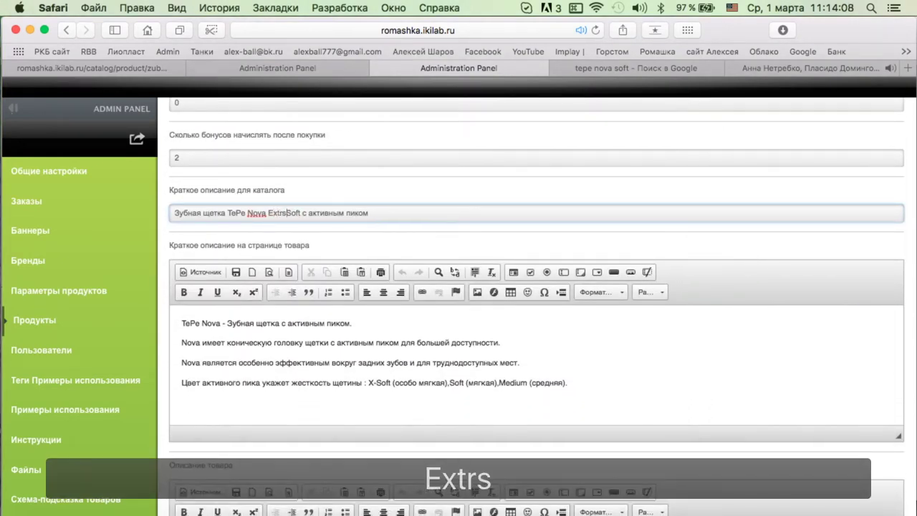
type("xtra")
scroll(286, 215, "down", 5)
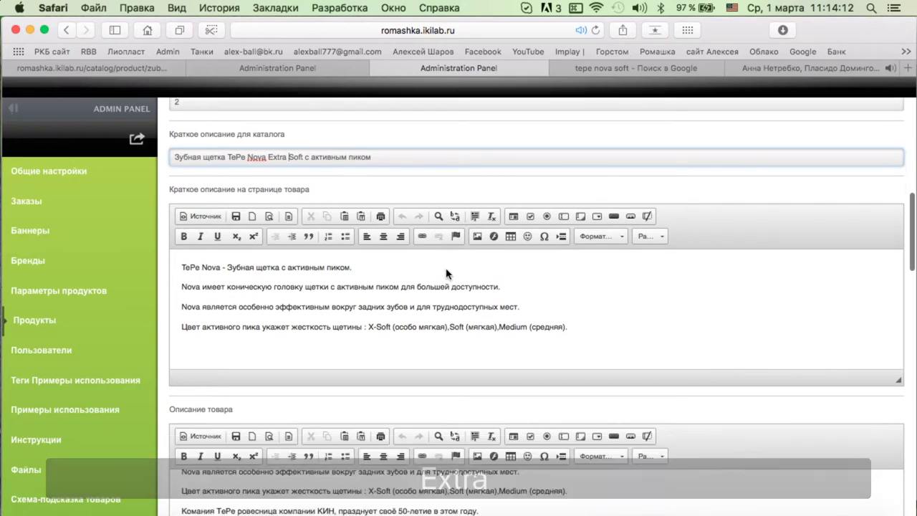
scroll(236, 314, "up", 5)
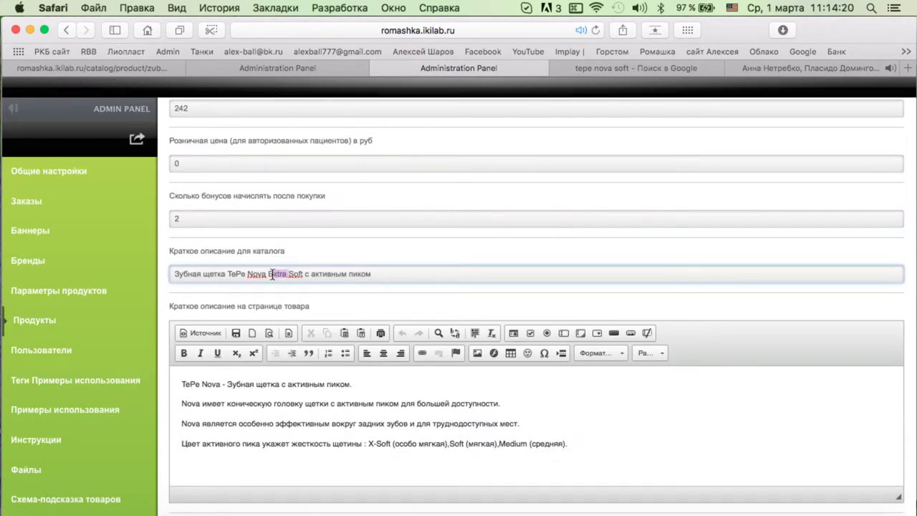
Change the short catalog description to "Зубная щетка TePe Nova X-Soft с активным пиком" and save the product.
type("X-")
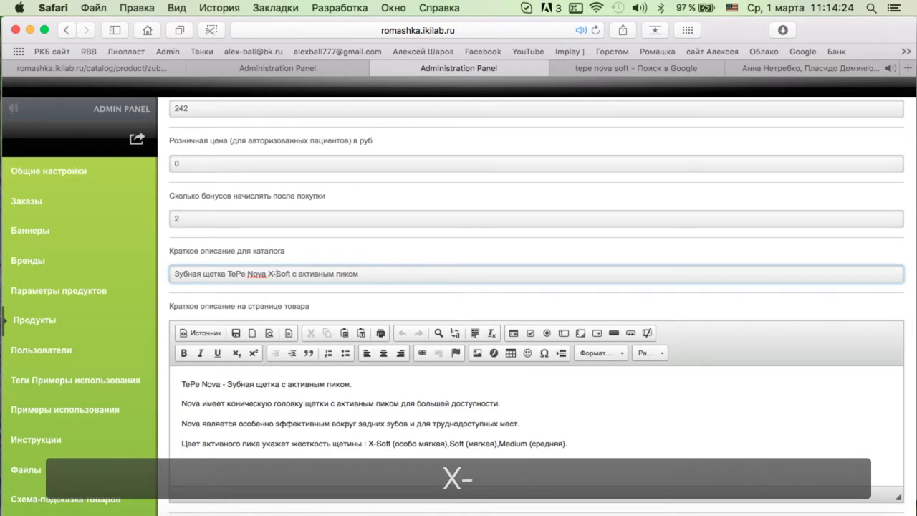
scroll(452, 293, "down", 6)
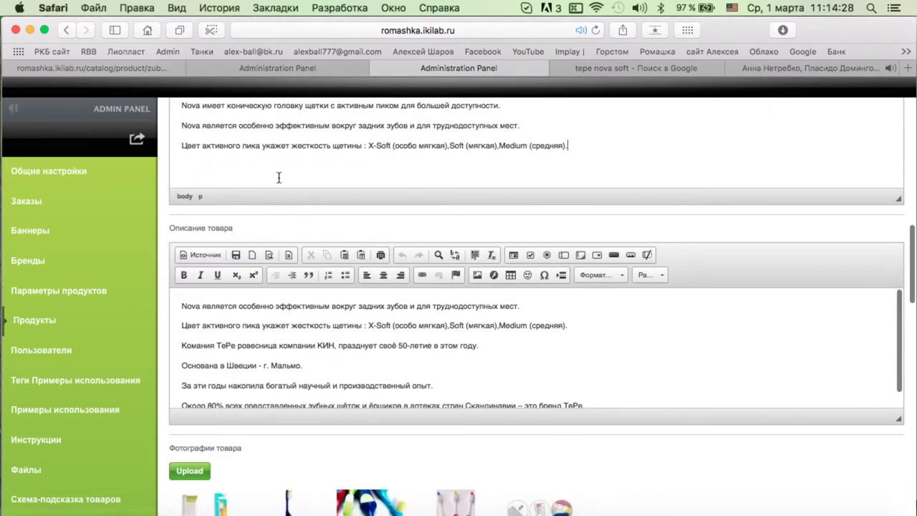
scroll(390, 291, "down", 5)
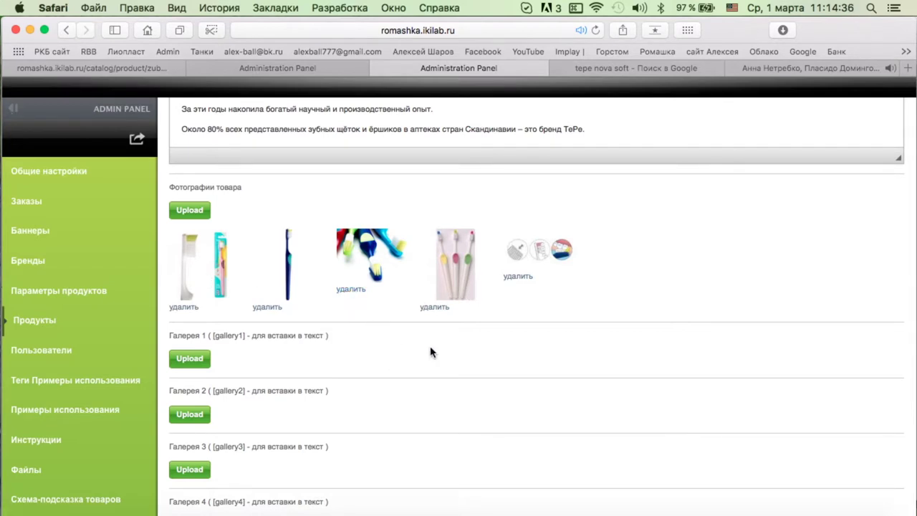
scroll(285, 323, "down", 2)
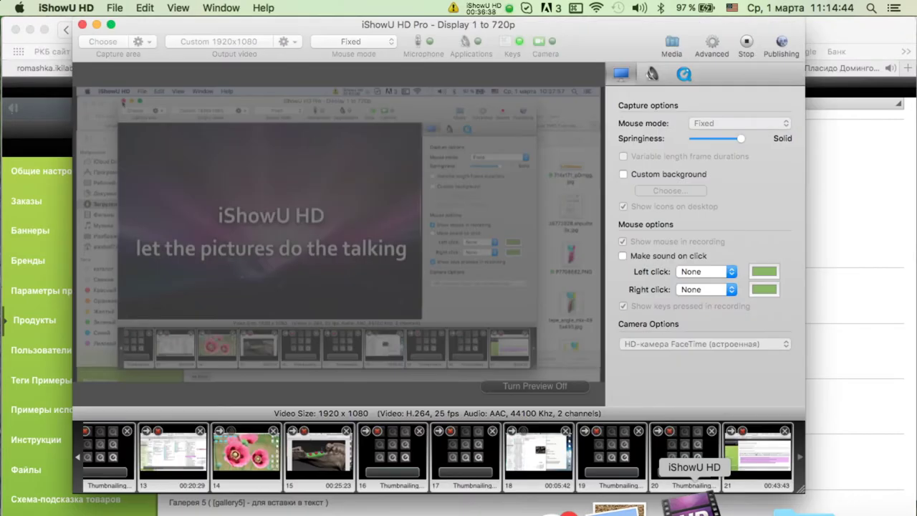
scroll(324, 305, "down", 2)
scroll(324, 305, "down", 15)
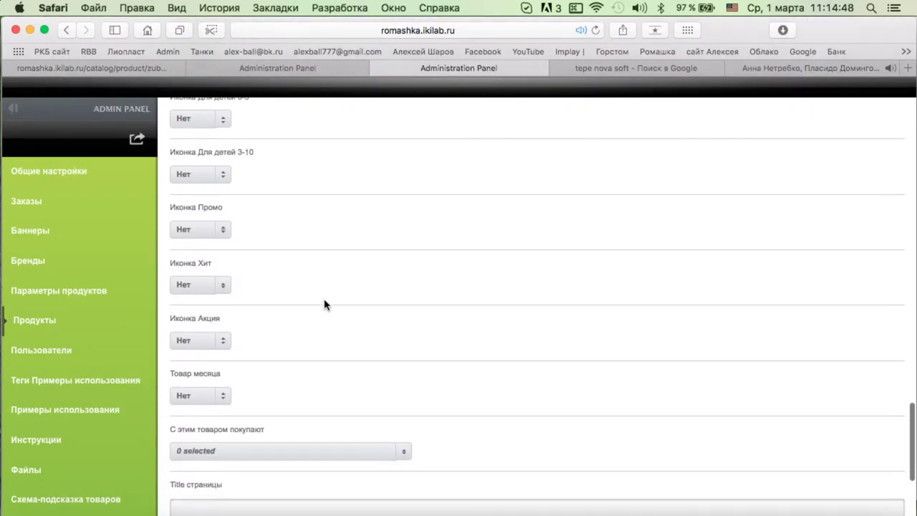
left_click(200, 434)
left_click(207, 480)
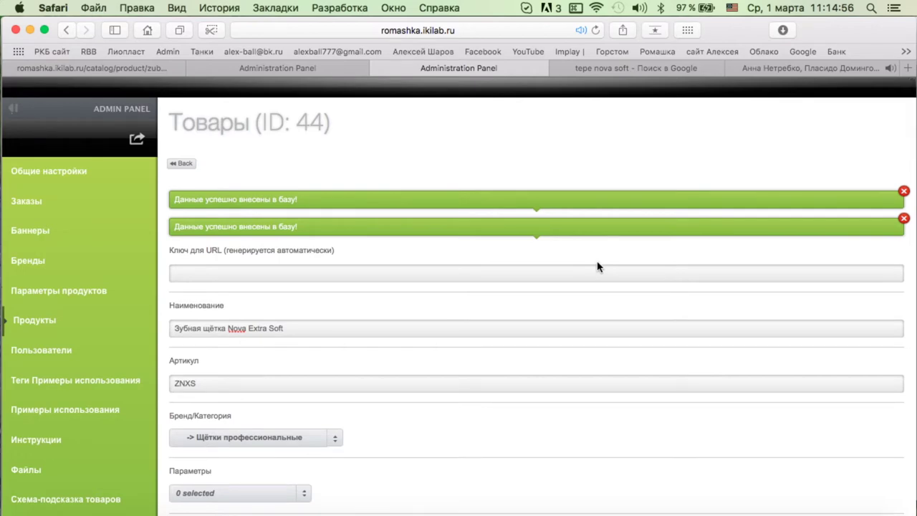
left_click(184, 166)
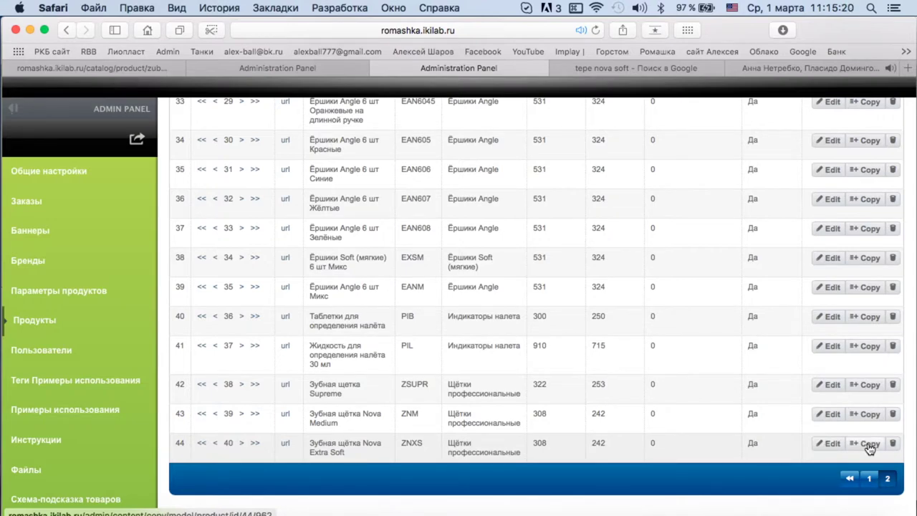
Reopen the Nova Extra Soft product, remove "Extra" from its Наименование and change the Артикул to ZNS.
left_click(829, 443)
scroll(289, 244, "down", 10)
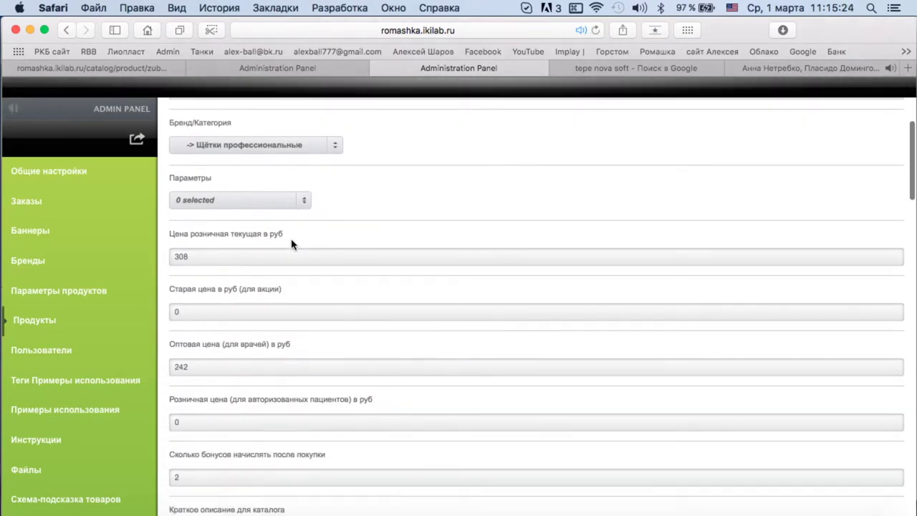
scroll(291, 244, "down", 3)
scroll(286, 247, "up", 15)
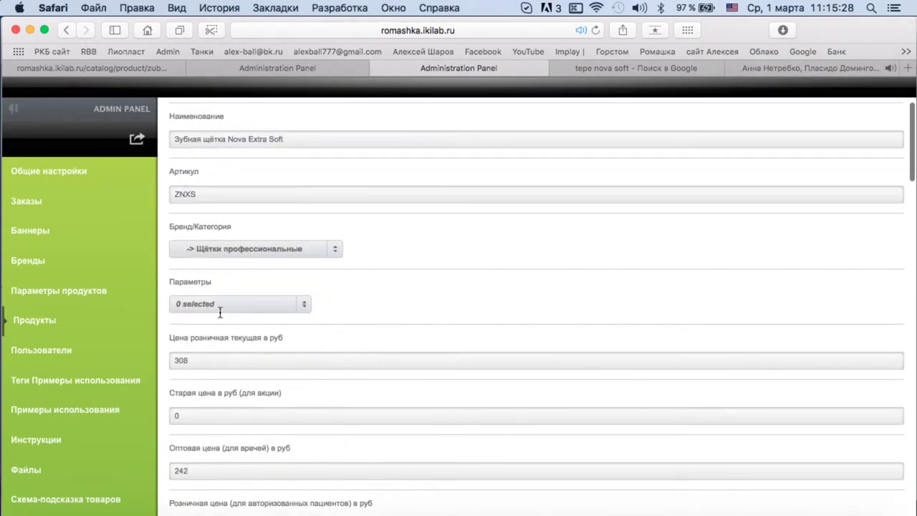
double_click(259, 273)
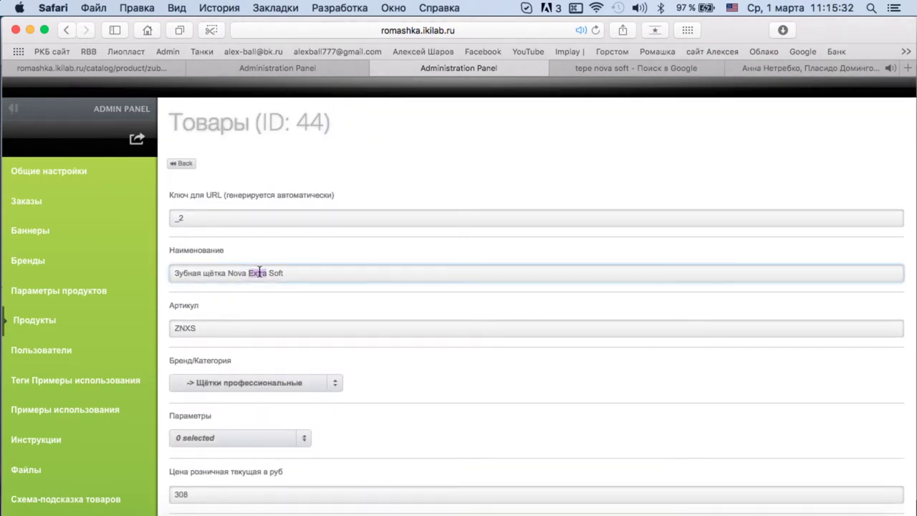
left_click(190, 327)
Change the short catalog description to "Зубная щетка TePe Nova Soft с активным пиком" and save the product.
scroll(322, 317, "down", 10)
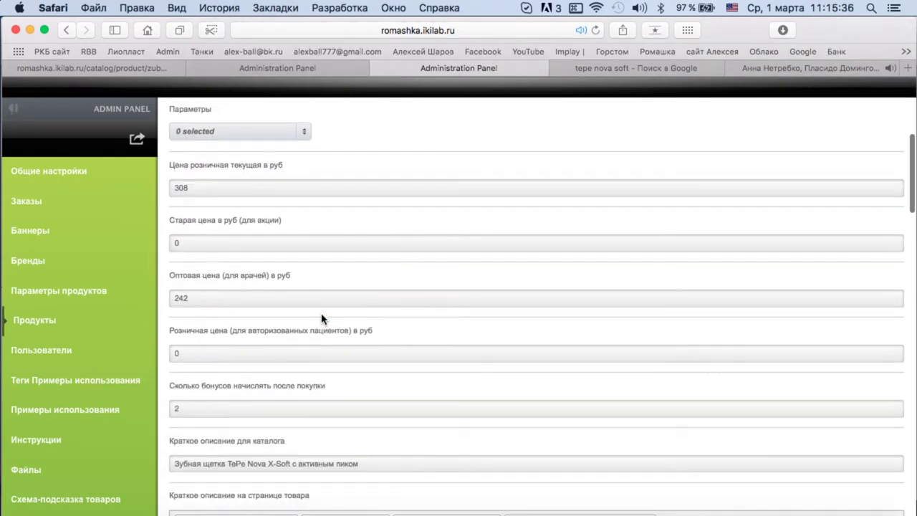
scroll(346, 315, "down", 15)
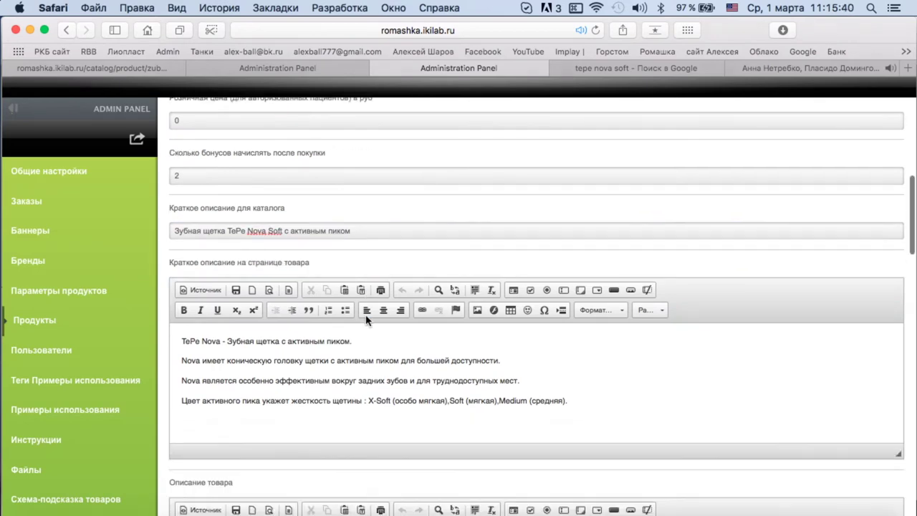
scroll(313, 433, "down", 10)
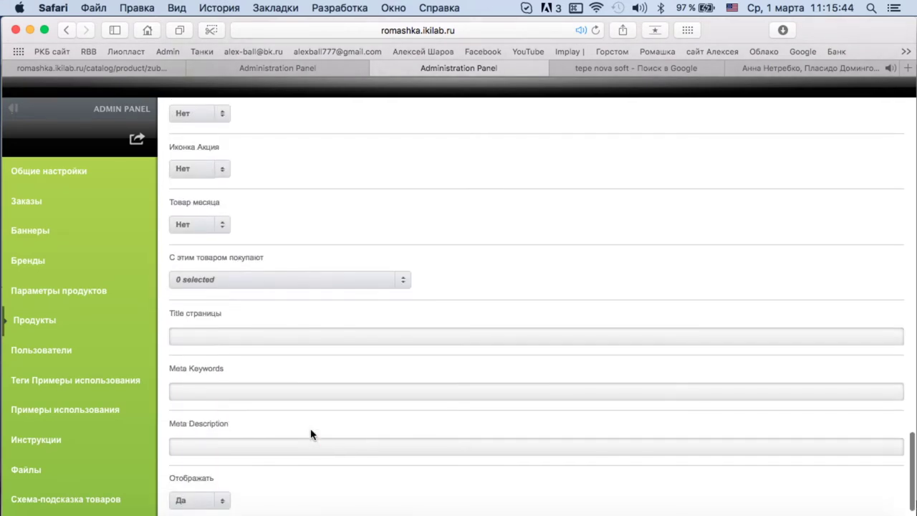
left_click(196, 420)
left_click(179, 166)
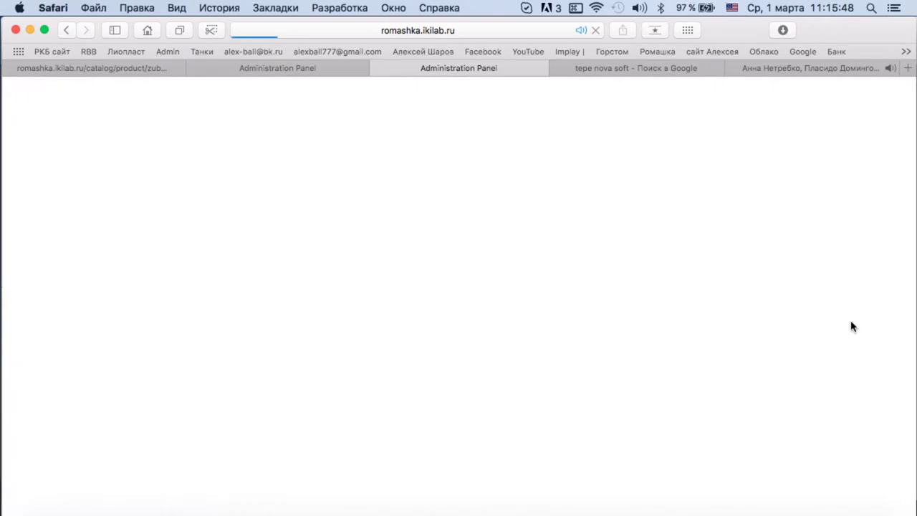
Copy the Nova Soft product and give the copy the Наименование "Зубная щетка TePe Nova X-Soft" and the Артикул ZNXS.
left_click(863, 444)
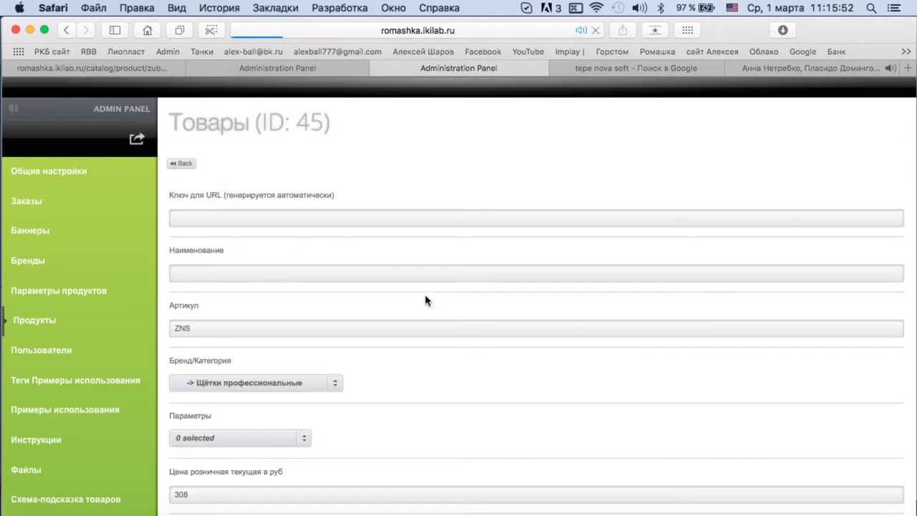
scroll(254, 348, "down", 10)
left_click(349, 326)
key("cmd+c")
scroll(284, 287, "up", 5)
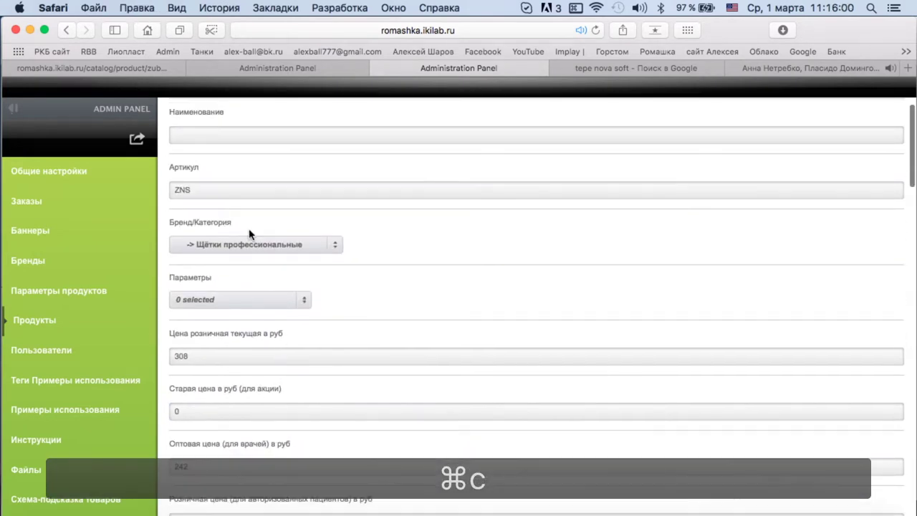
left_click(227, 134)
key("cmd+v")
type("X-")
left_click(185, 191)
type("X")
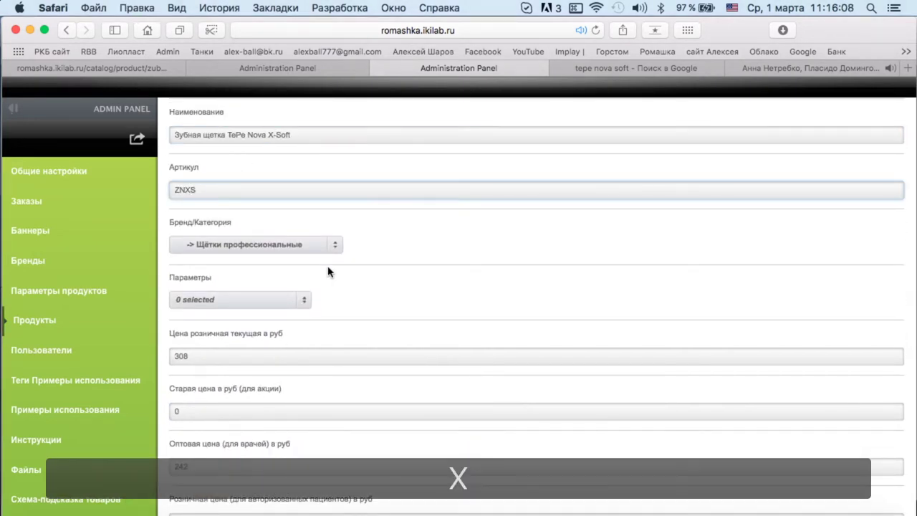
Change the copied product's short catalog description to "Зубная щетка TePe Nova X-Soft с активным пиком".
scroll(314, 271, "down", 3)
scroll(313, 268, "down", 6)
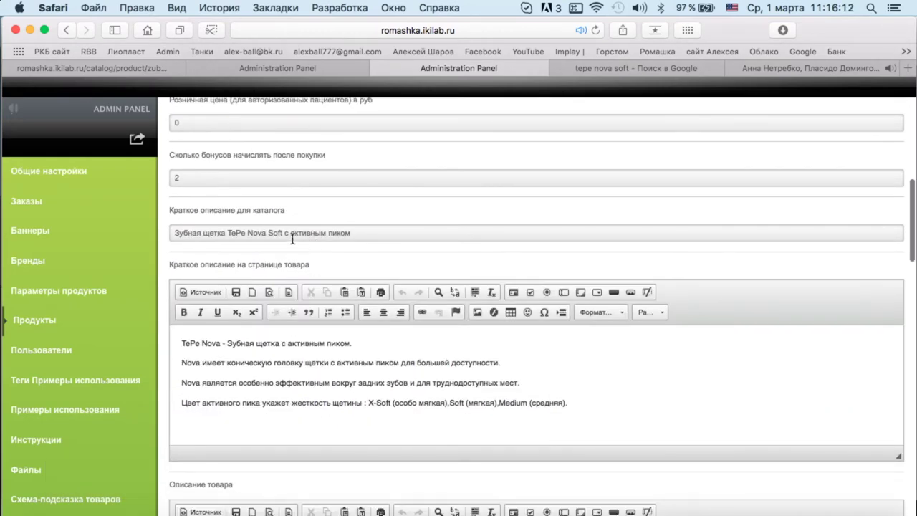
left_click(269, 233)
type("X-")
scroll(409, 236, "down", 5)
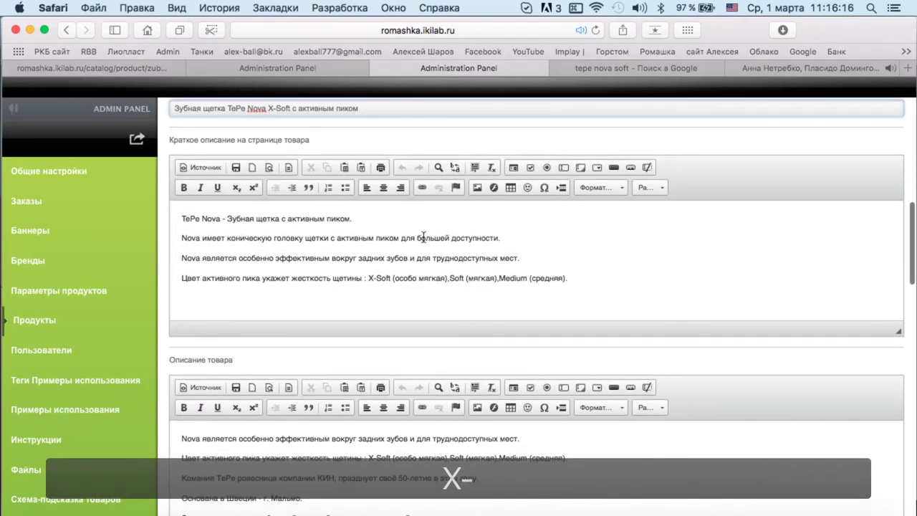
scroll(432, 238, "down", 6)
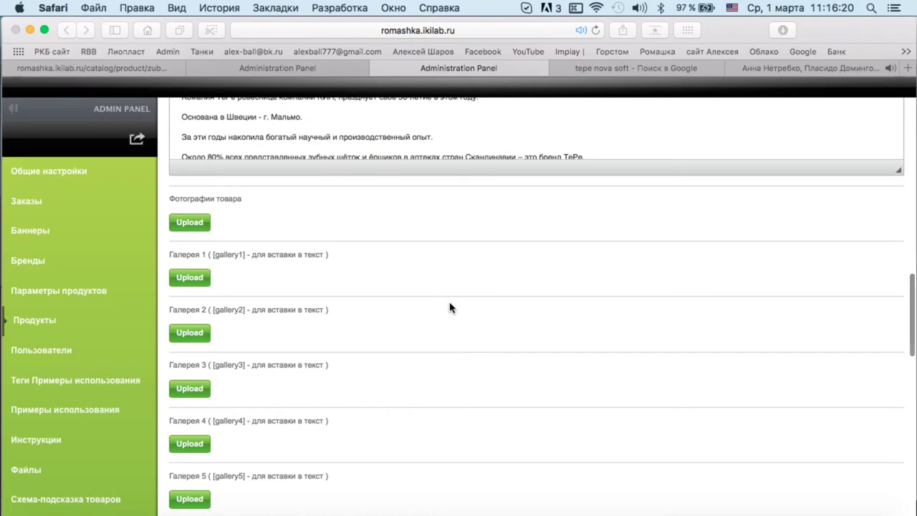
left_click(189, 222)
scroll(895, 189, "down", 3)
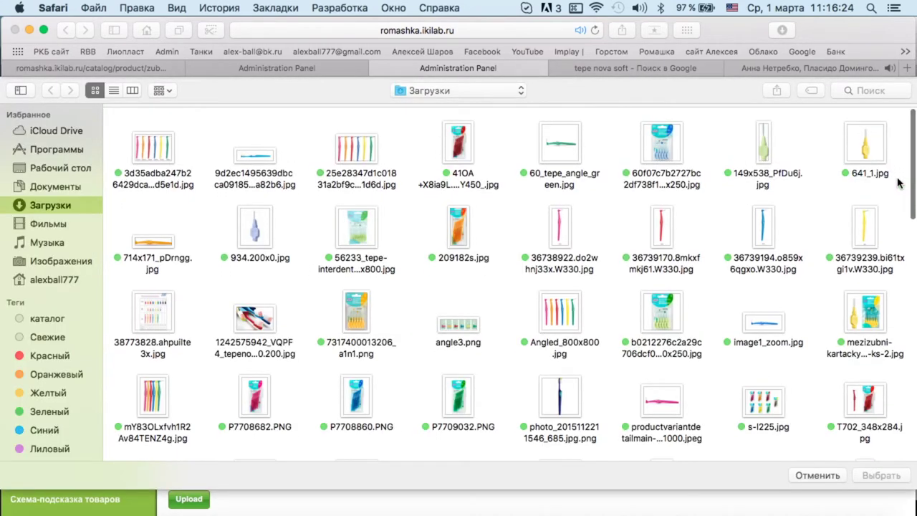
scroll(181, 273, "down", 1)
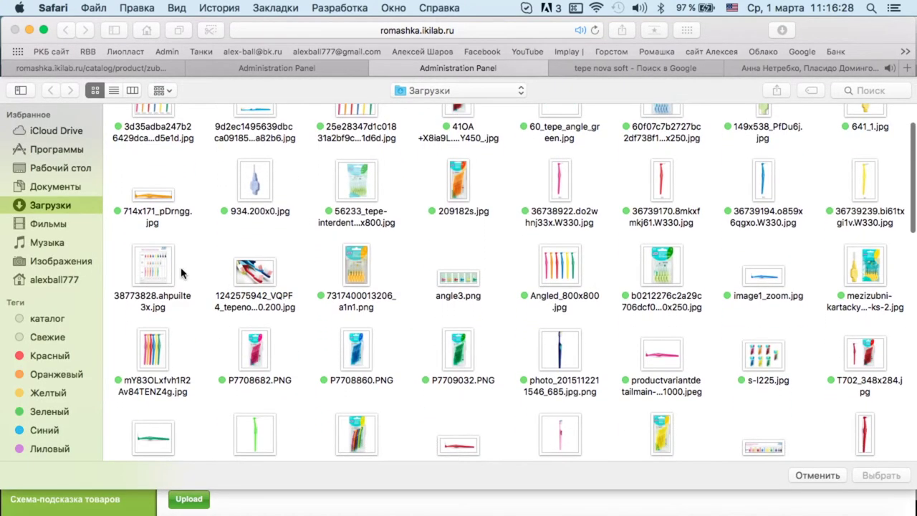
left_click(252, 282)
scroll(310, 391, "down", 8)
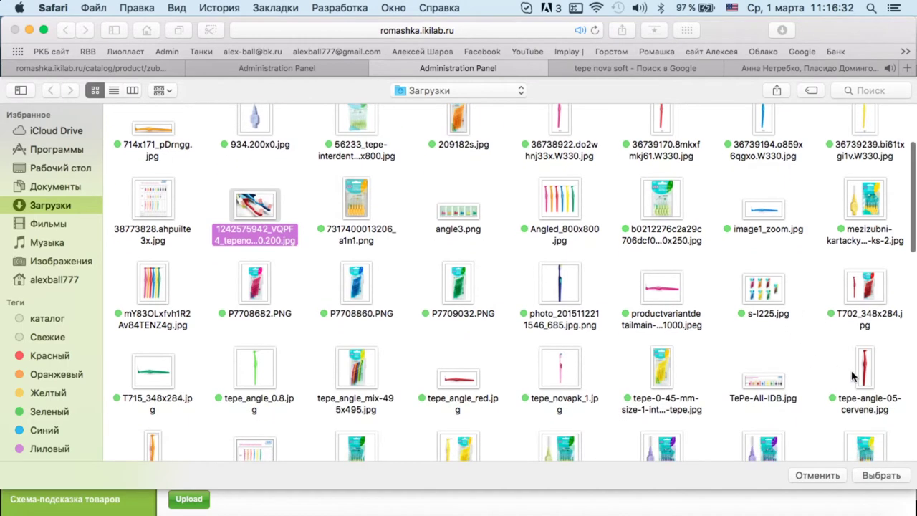
scroll(733, 353, "down", 6)
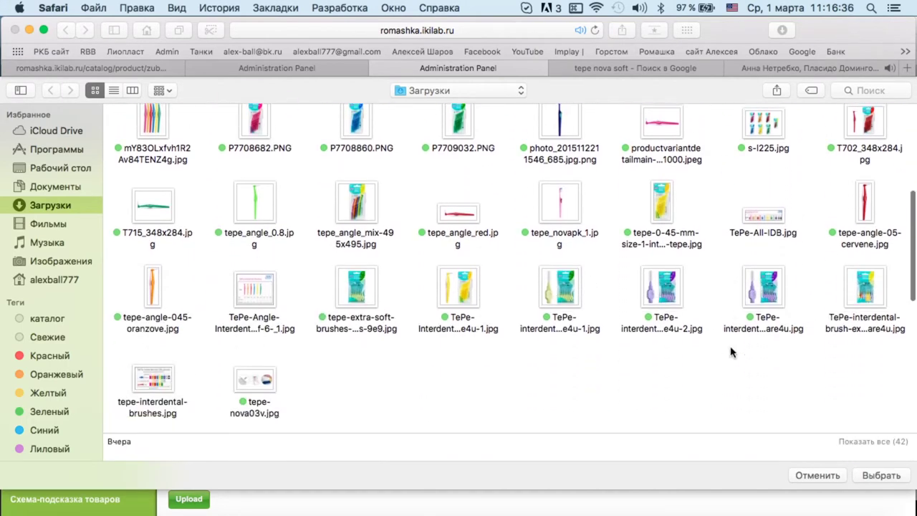
left_click(249, 377)
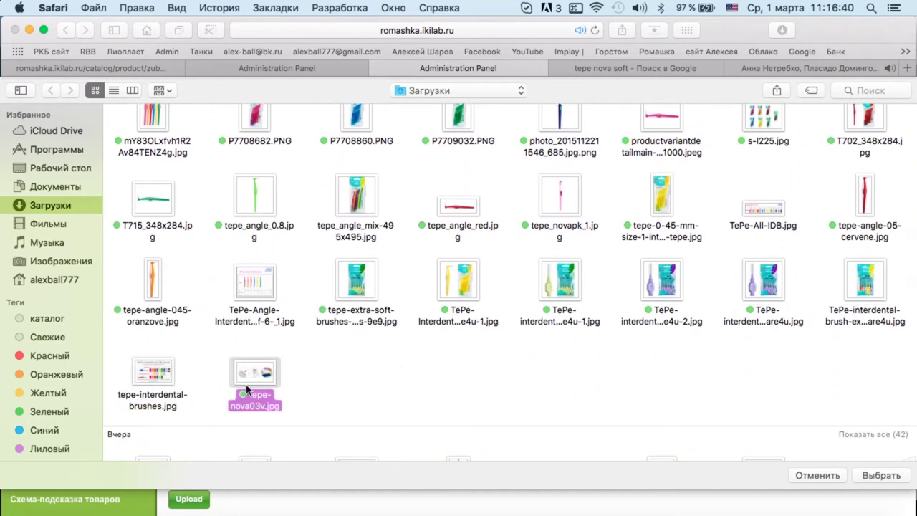
right_click(246, 389)
left_click(323, 459)
key("Escape")
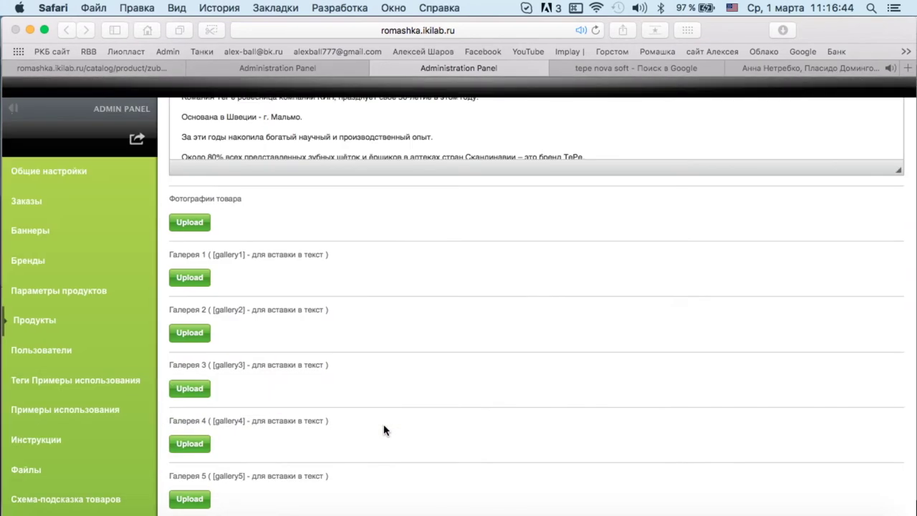
Start another product photo upload and open the folder спец щетки in Картинки > ТиПи on the desktop.
left_click(199, 226)
left_click(53, 170)
scroll(215, 287, "down", 10)
double_click(246, 315)
double_click(274, 373)
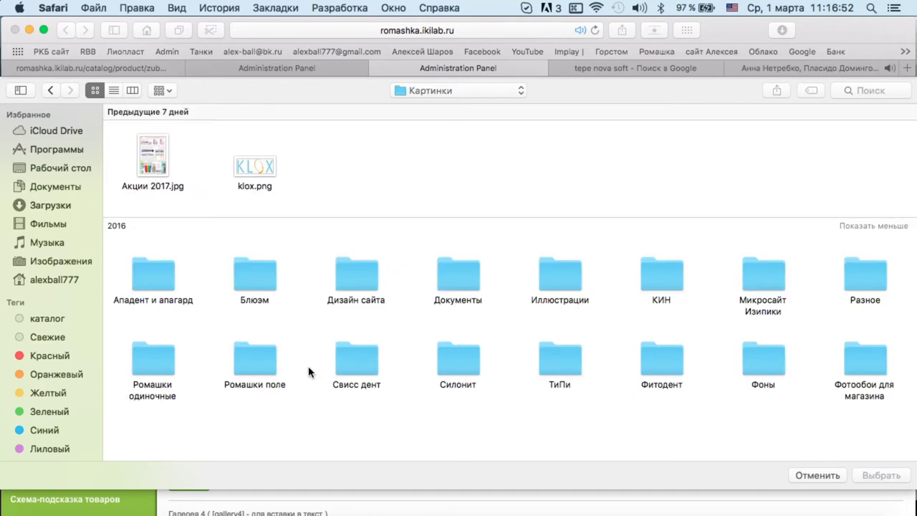
double_click(563, 364)
double_click(245, 258)
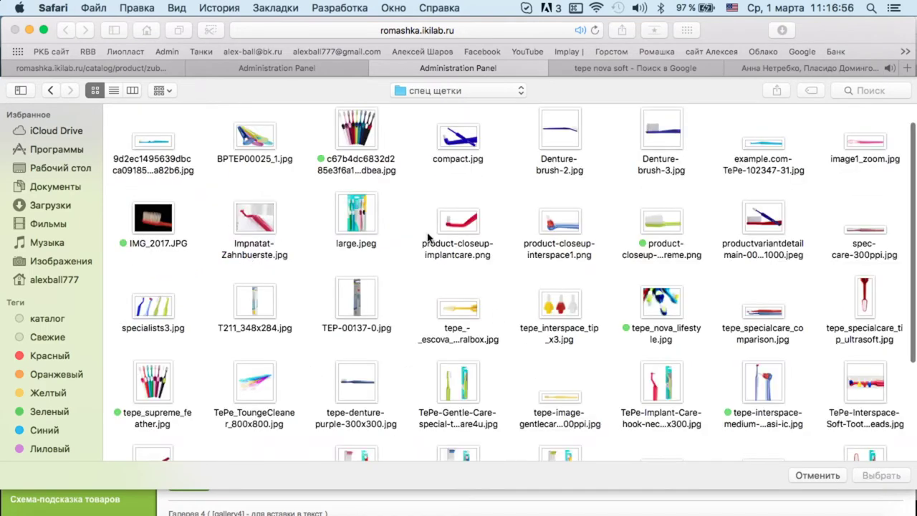
Tag the red TePe-Nova toothbrush photo and the TEPE01_NOVA01 photo green, upload both and reorder the product photos.
scroll(854, 243, "down", 3)
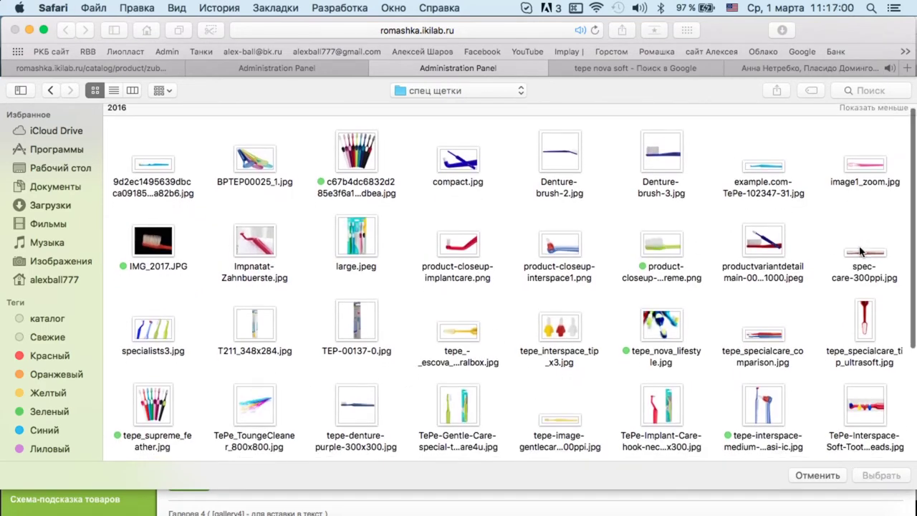
scroll(634, 313, "down", 2)
left_click(351, 401)
scroll(824, 308, "down", 3)
scroll(762, 326, "down", 1)
left_click(559, 407, "super")
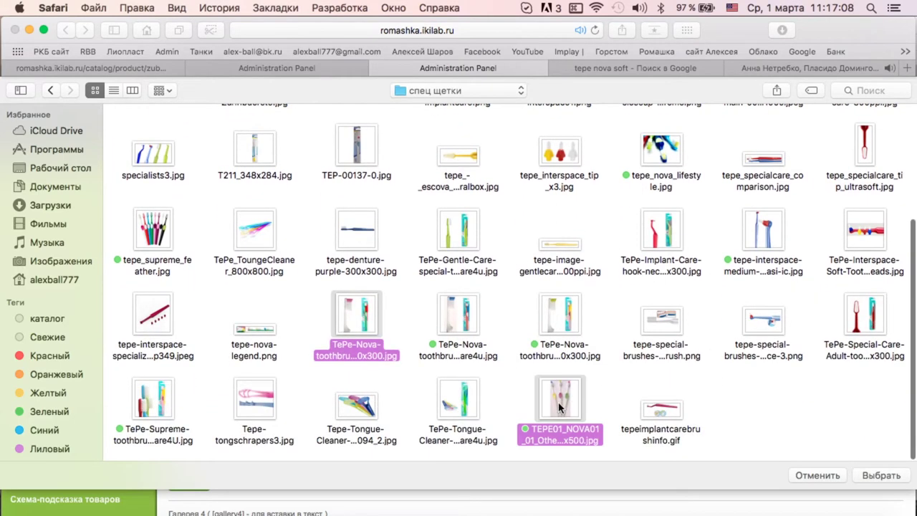
scroll(462, 423, "up", 10)
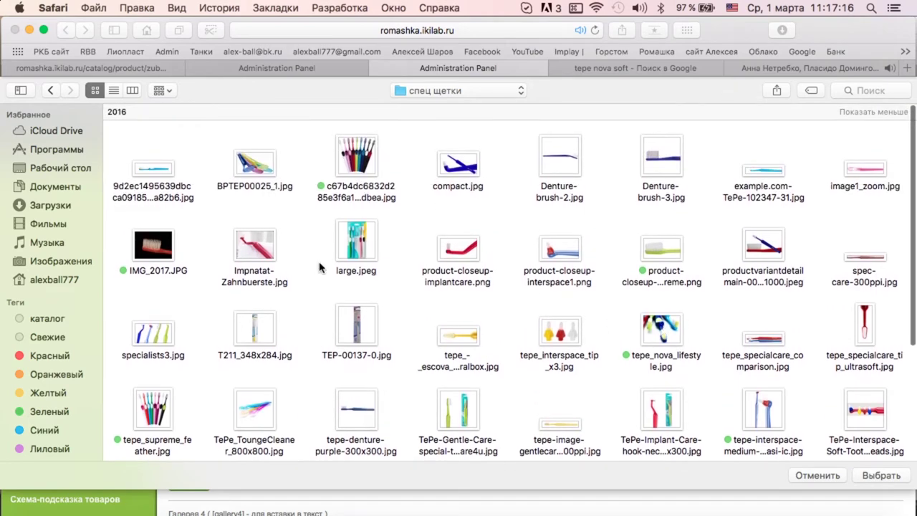
scroll(521, 257, "down", 5)
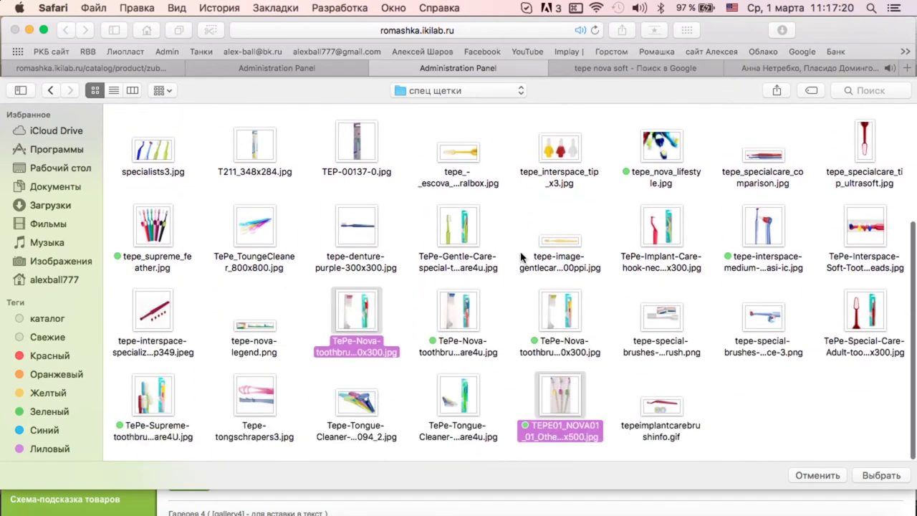
right_click(356, 318)
left_click(430, 389)
key("Return")
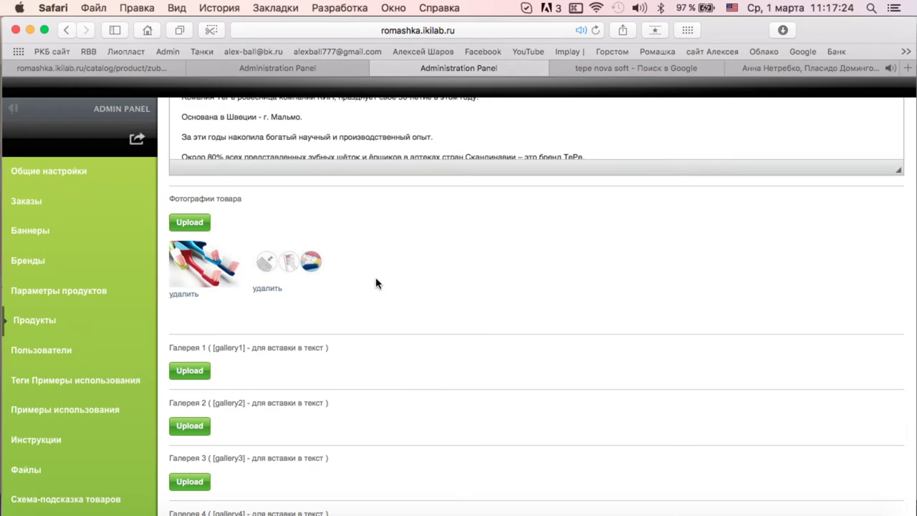
left_click_drag(199, 284, 215, 289)
mouse_move(452, 285)
left_mouse_down()
mouse_move(356, 280)
mouse_move(445, 285)
left_mouse_up()
Set Отображать to Да for the Nova X-Soft product, save it and return to the product list.
scroll(334, 297, "down", 15)
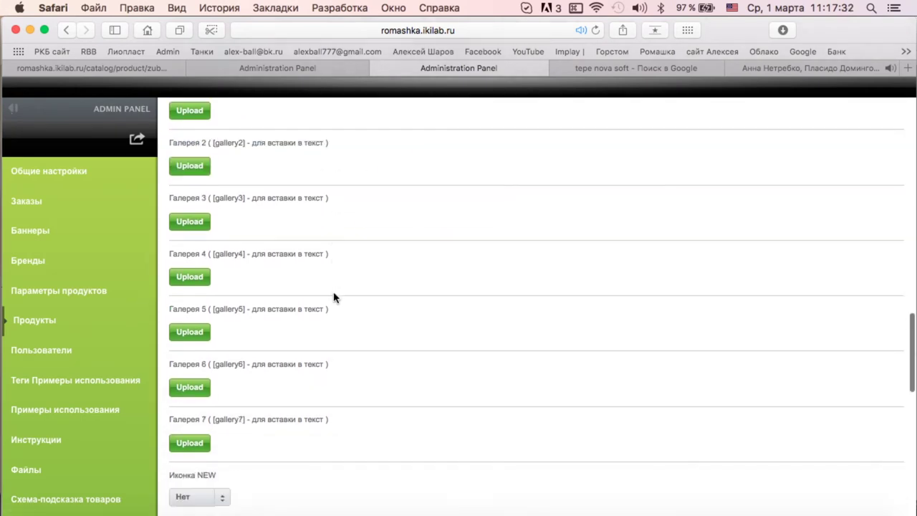
left_click(215, 432)
left_click(206, 462)
left_click(220, 474)
left_click(182, 162)
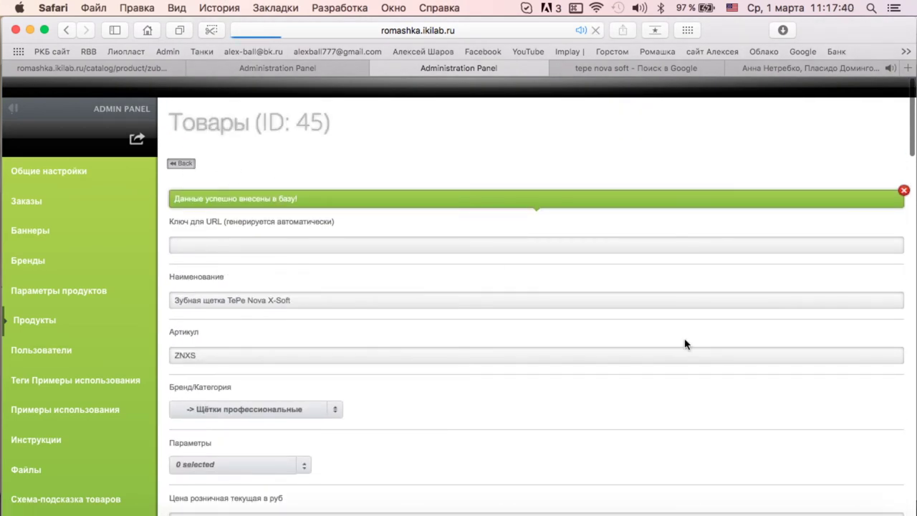
Open page 3 of the product list, reload the shop page and review the Щётки профессиональные category under TePe (Швеция).
scroll(630, 338, "down", 8)
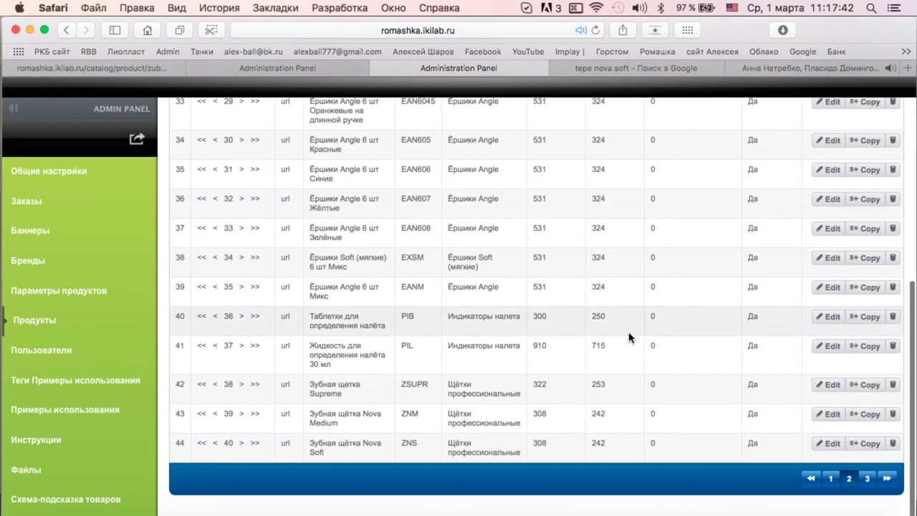
left_click(867, 478)
left_click(93, 68)
key("super+r")
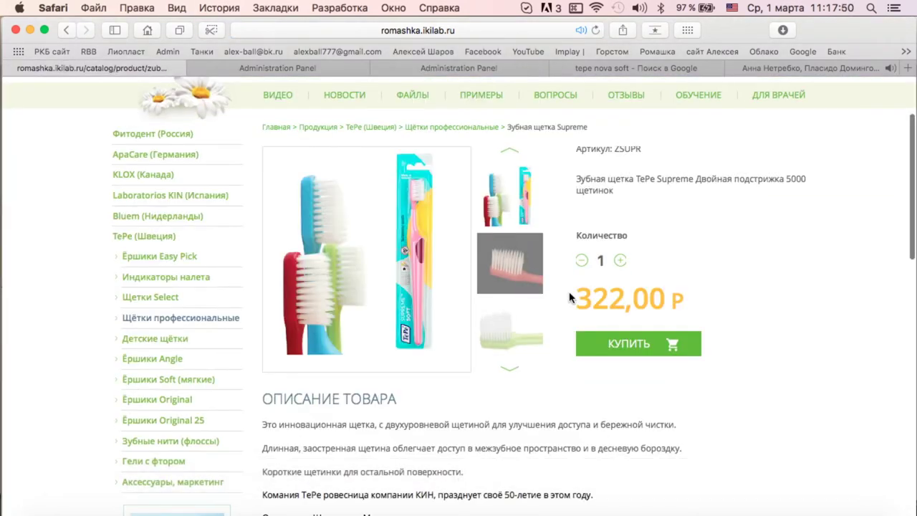
left_click(179, 317)
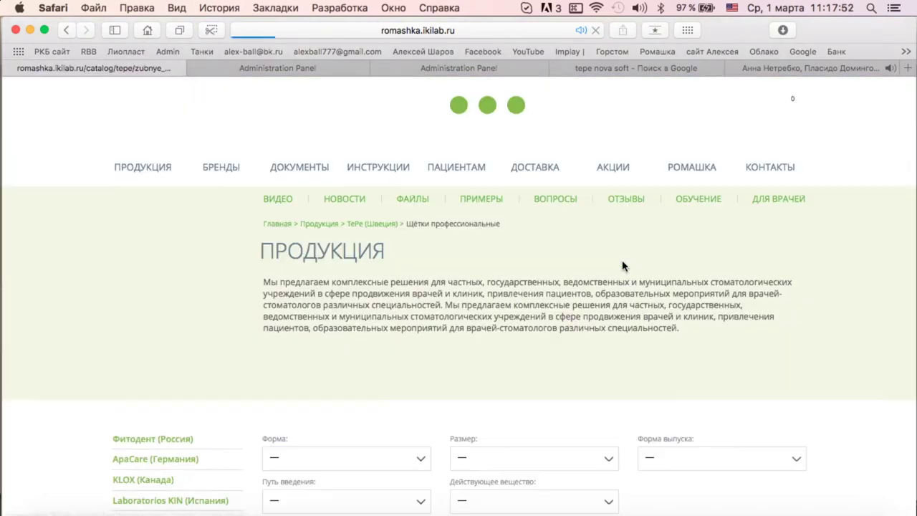
scroll(666, 258, "down", 10)
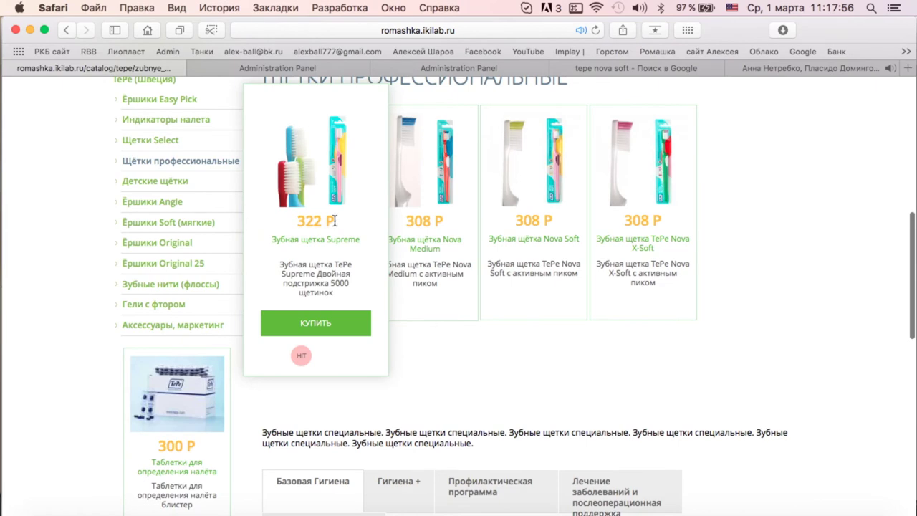
scroll(501, 286, "down", 5)
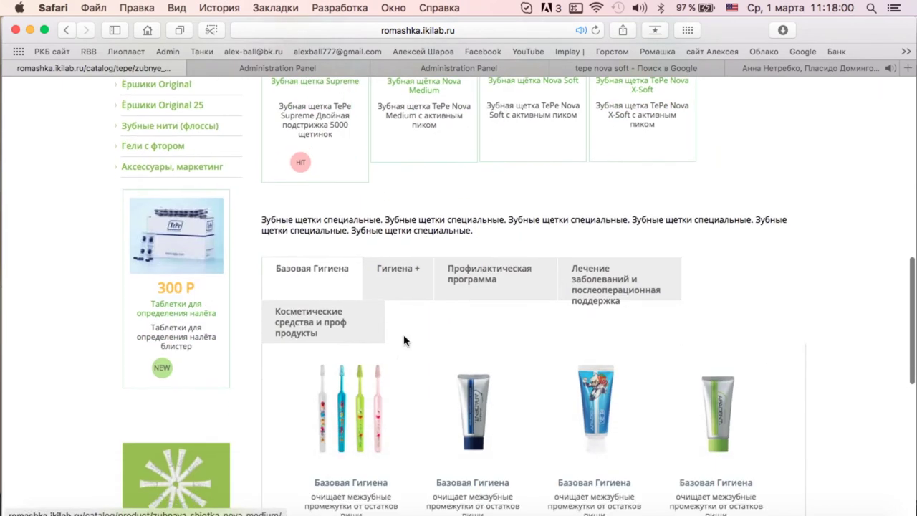
scroll(472, 275, "down", 4)
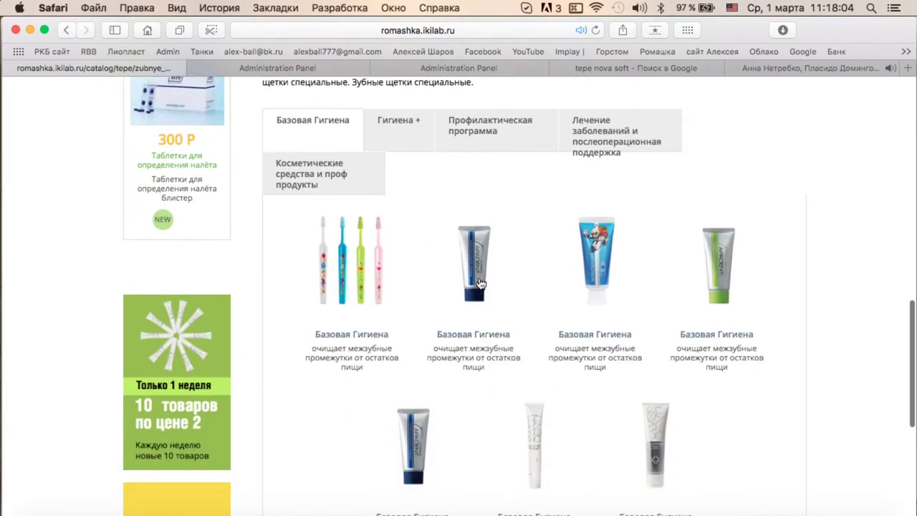
scroll(479, 285, "up", 12)
scroll(480, 284, "down", 5)
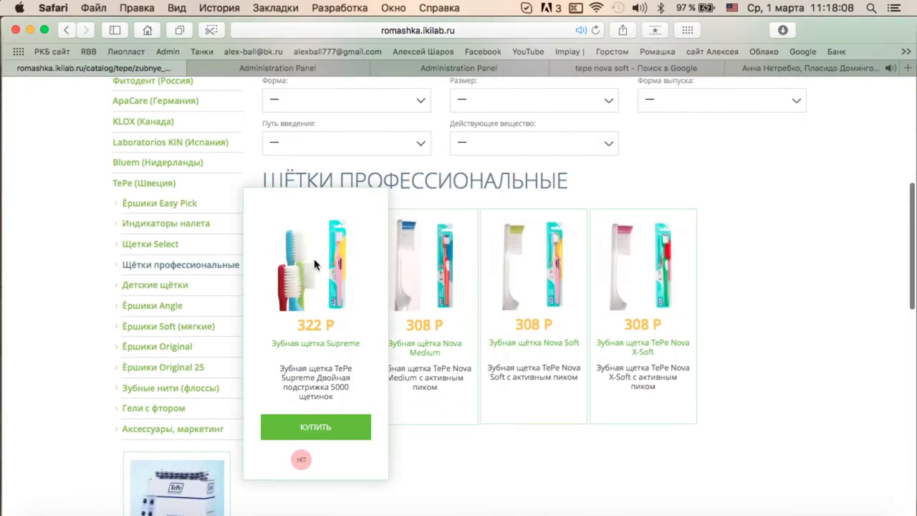
Look up the Select soft toothbrush in the price list Прайс Ромашка 1.pdf and return to the shop in Safari.
key("ctrl+Up")
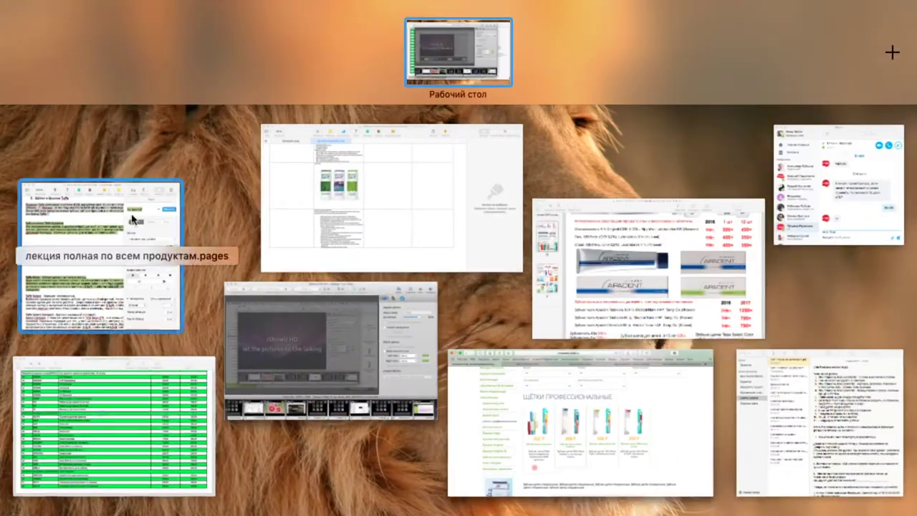
left_click(189, 378)
scroll(144, 286, "down", 2)
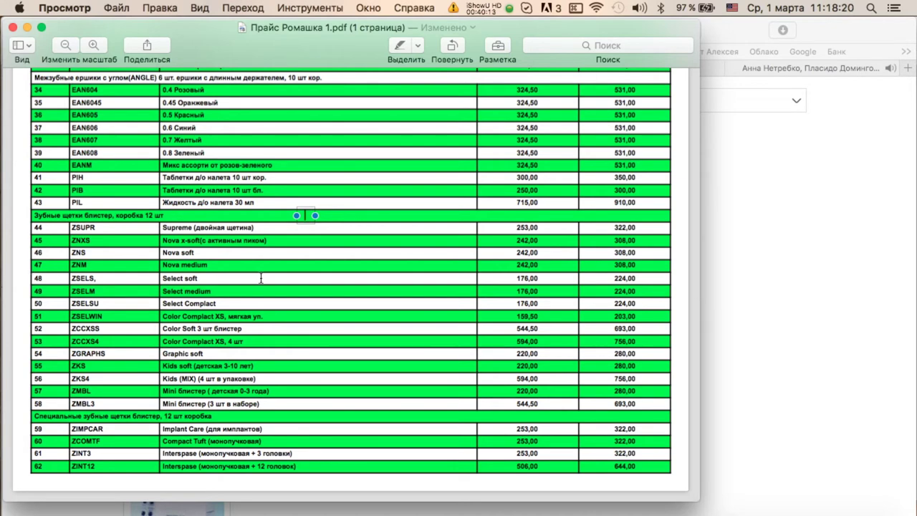
left_click(821, 245)
scroll(821, 246, "up", 8)
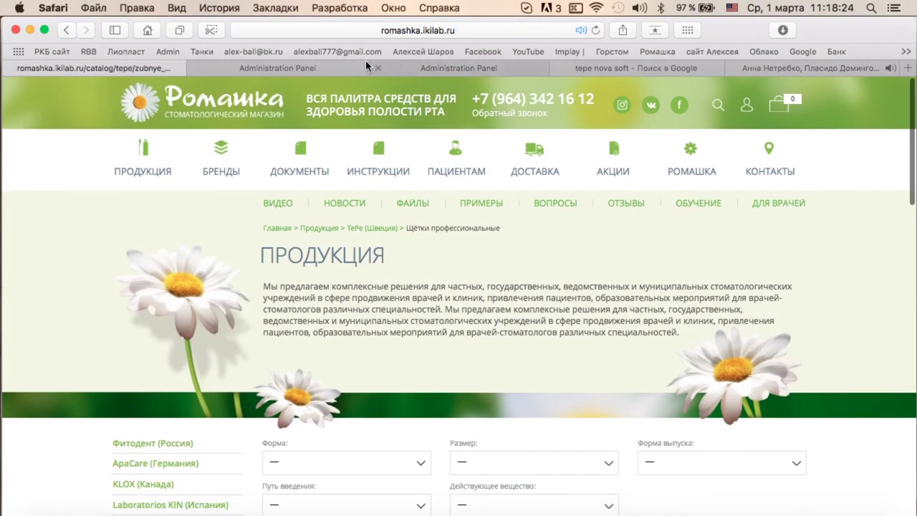
Open a copy of the Nova X-Soft product in the admin panel and fill its Наименование with Зубная щетка TePe Nova X-Soft.
left_click(322, 70)
left_click(445, 72)
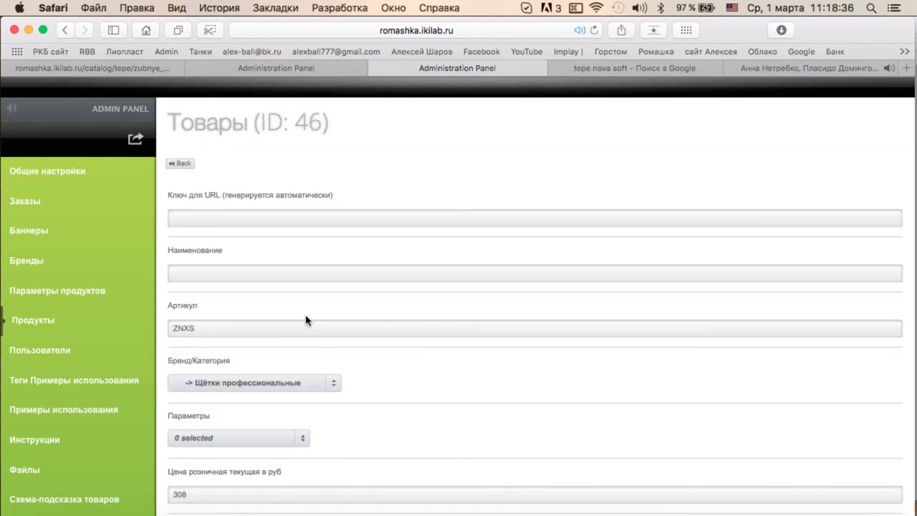
left_click(246, 271)
type("P")
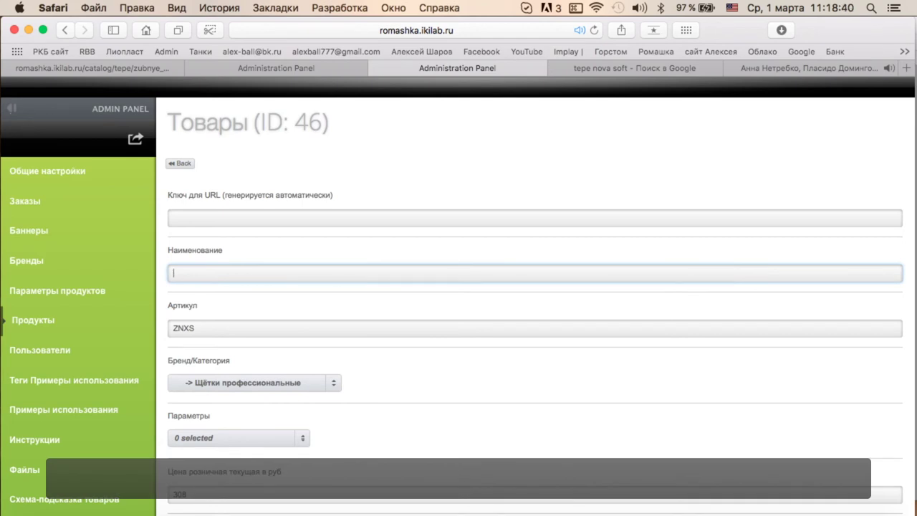
type("убная щетка TePe Nova X-Soft")
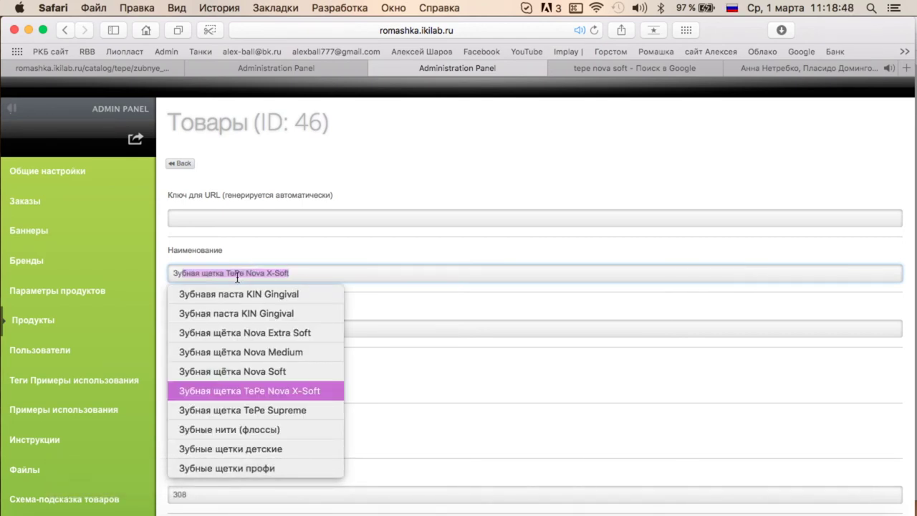
Change the copied product's Наименование to Зубная щетка TePe Select Soft.
double_click(251, 273)
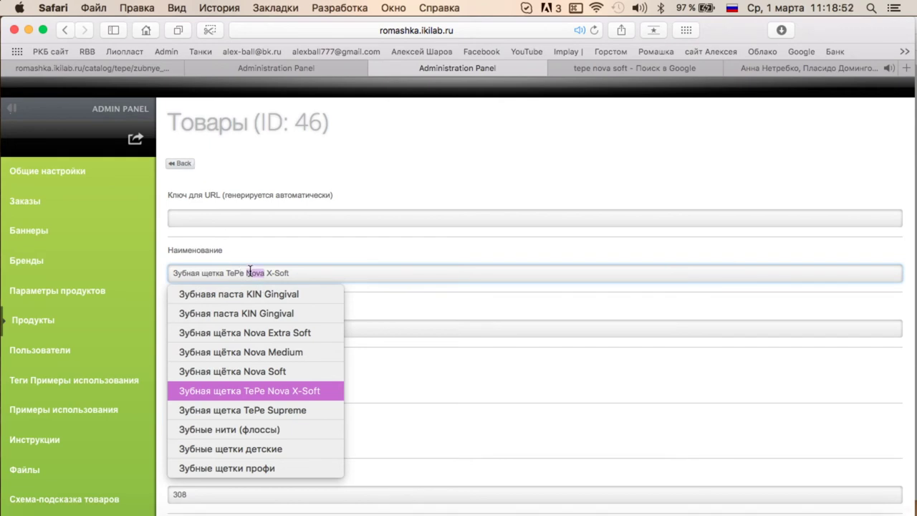
key("BackSpace")
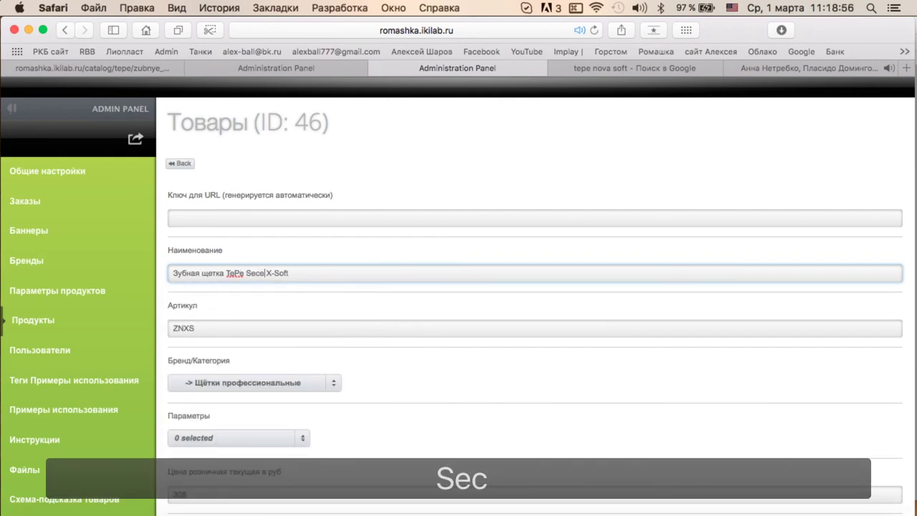
type("Select Sof")
left_click(304, 273)
key("BackSpace")
key("BackSpace")
key("BackSpace")
key("BackSpace")
key("BackSpace")
key("BackSpace")
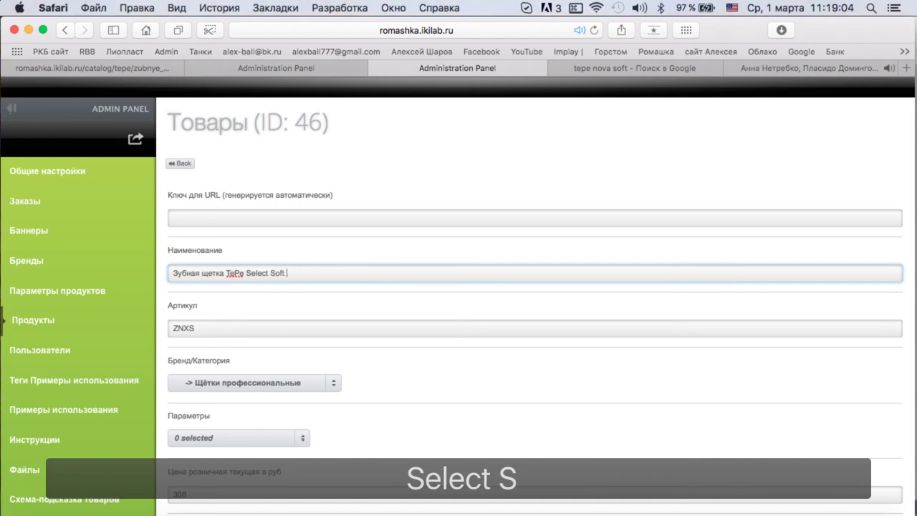
Set the copied product's Артикул to ZSELS.
left_click(218, 326)
key("BackSpace")
key("BackSpace")
key("BackSpace")
type("SELS")
Set the product's Бренд/Категория to Щетки Select under TePe (Швеция).
scroll(453, 350, "down", 2)
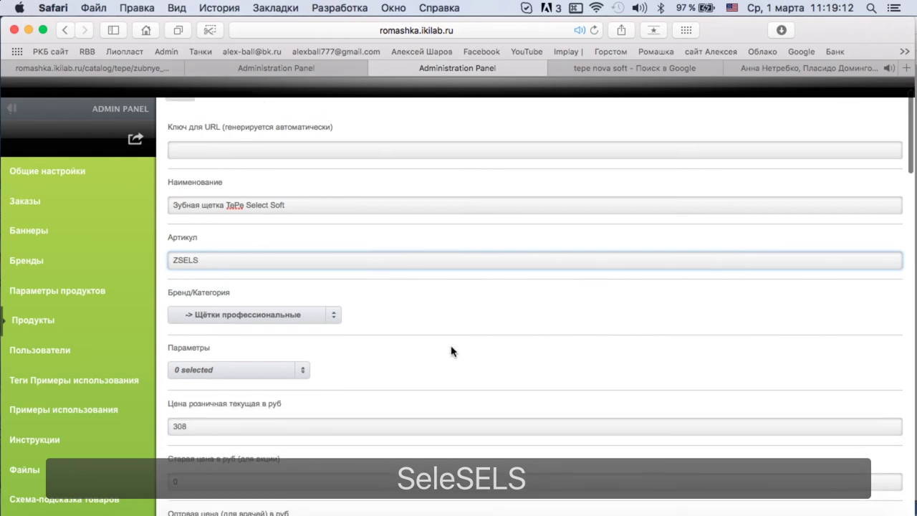
left_click(287, 315)
scroll(272, 444, "down", 3)
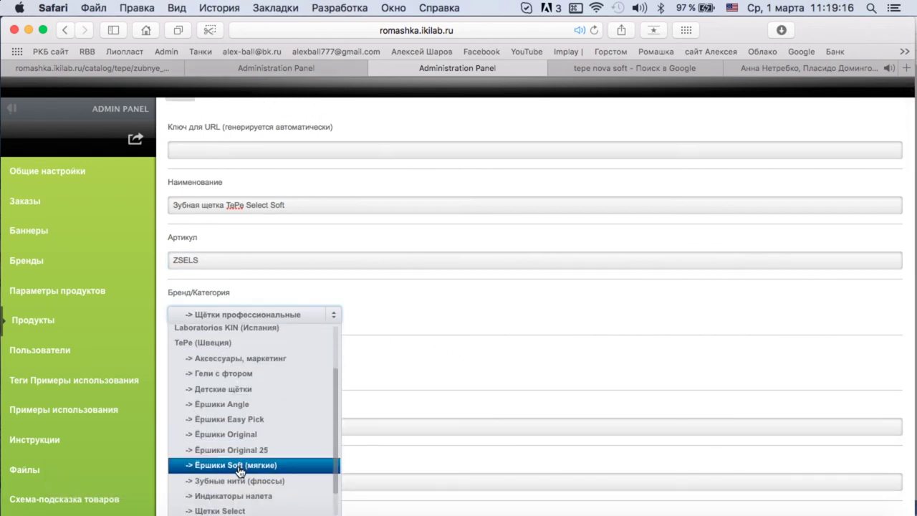
scroll(209, 421, "down", 1)
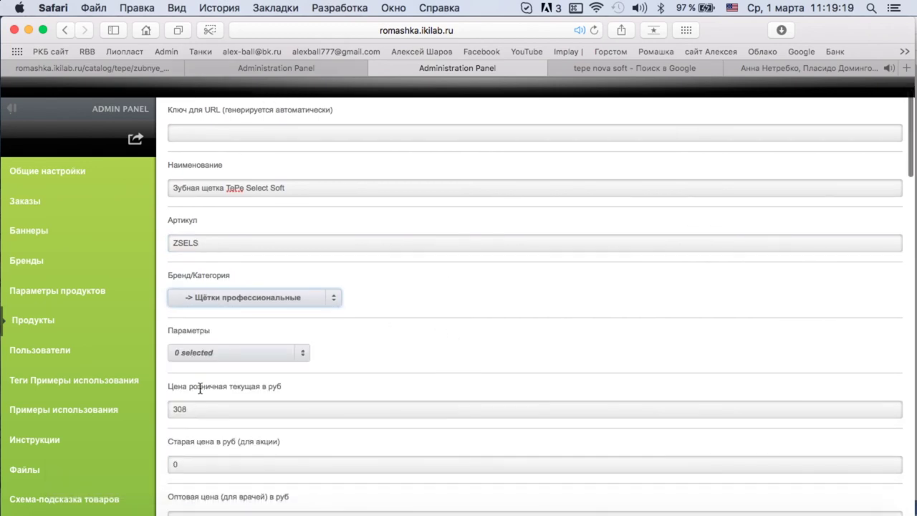
left_click(214, 296)
left_click(247, 478)
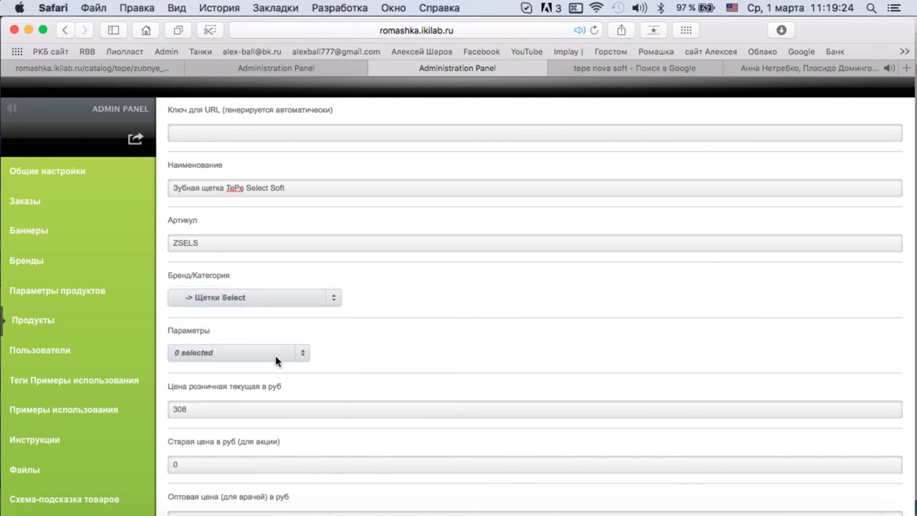
scroll(301, 358, "down", 10)
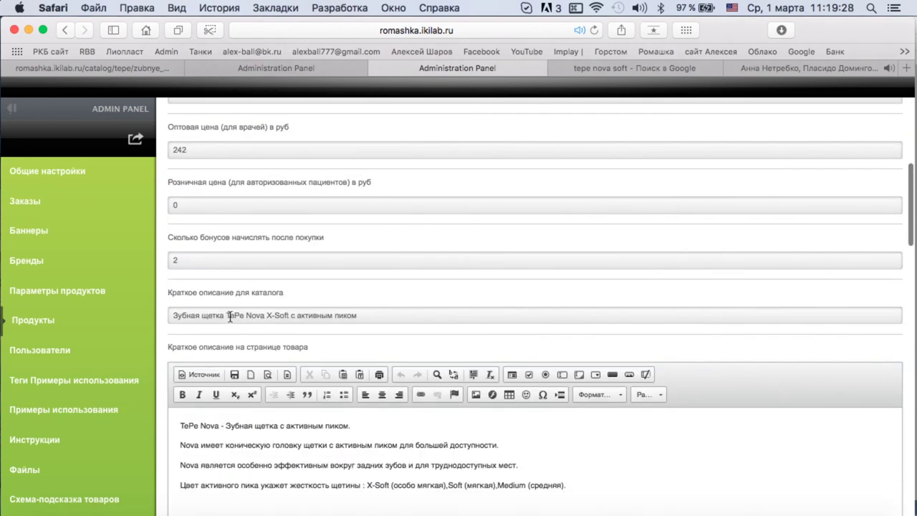